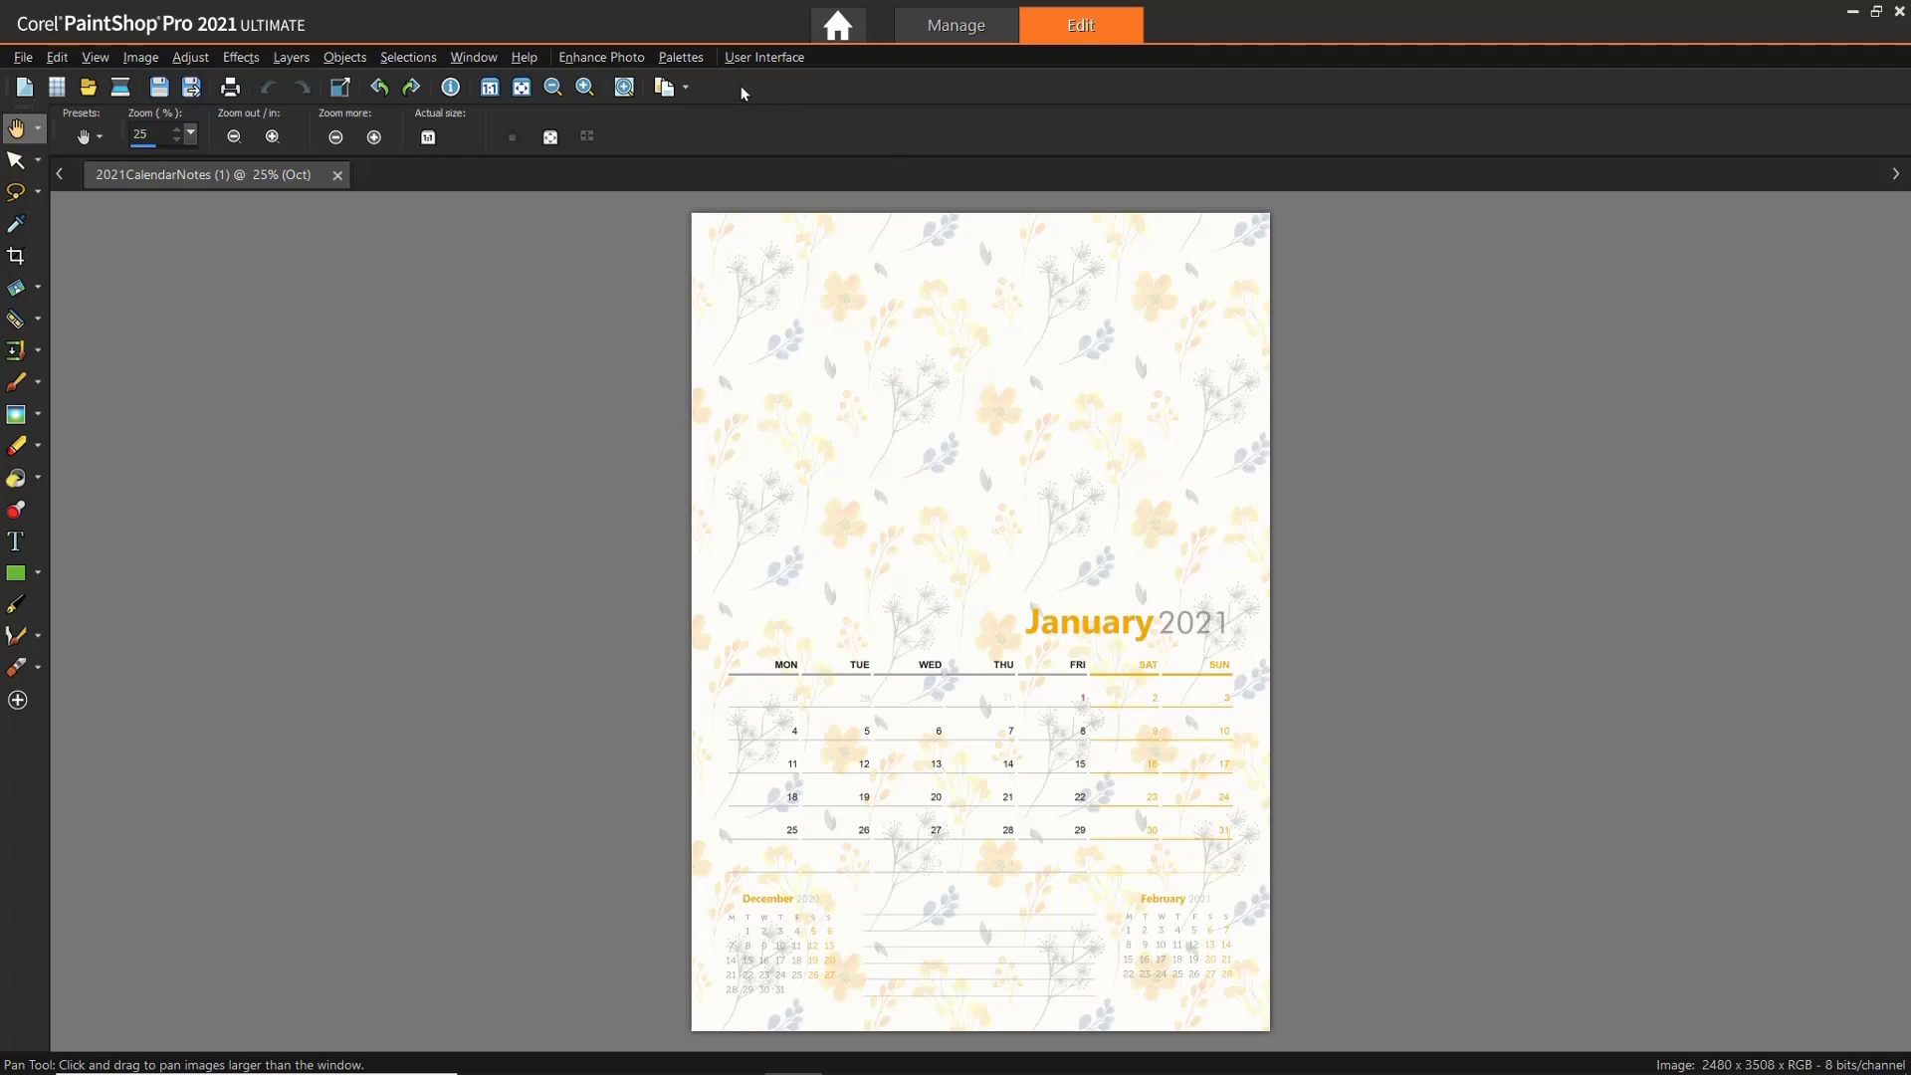
# Step: Show the Layers and Materials palettes in the workspace
pyautogui.click(682, 58)
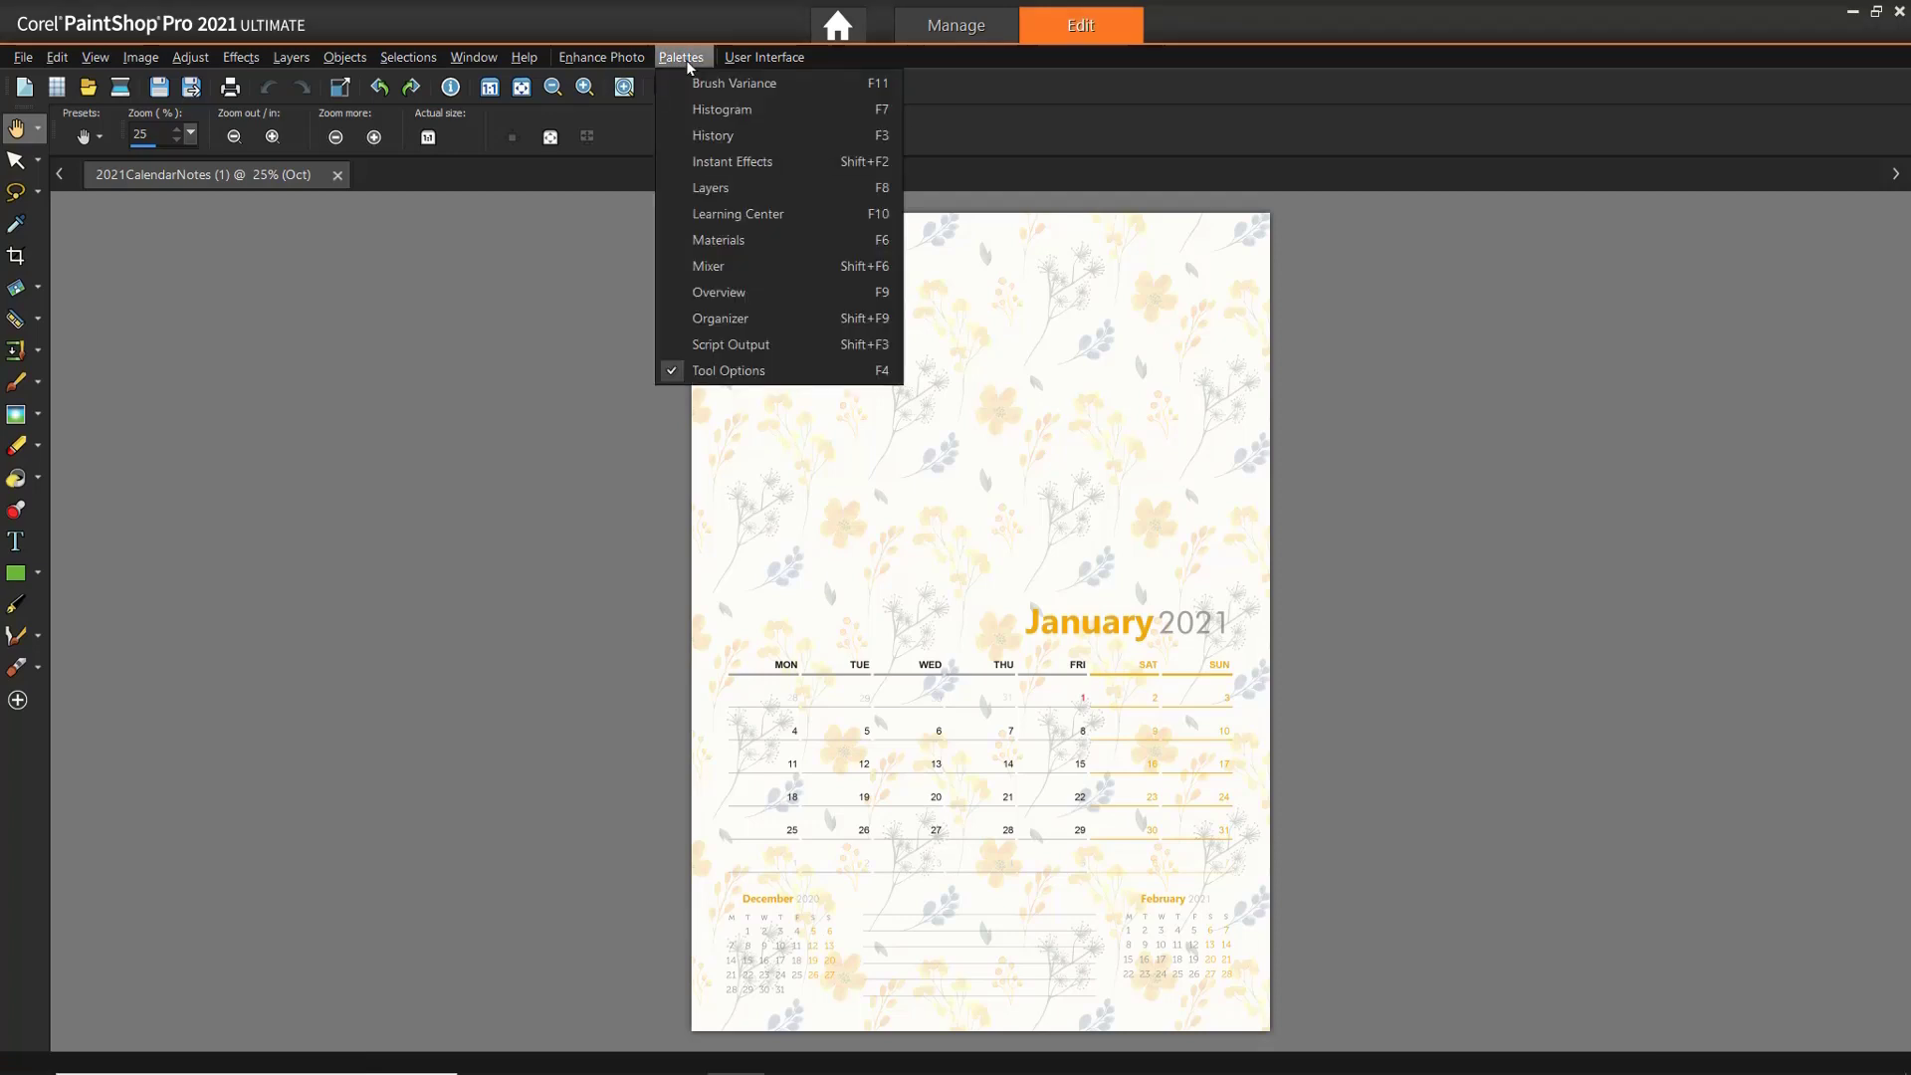
pyautogui.click(734, 189)
pyautogui.click(683, 57)
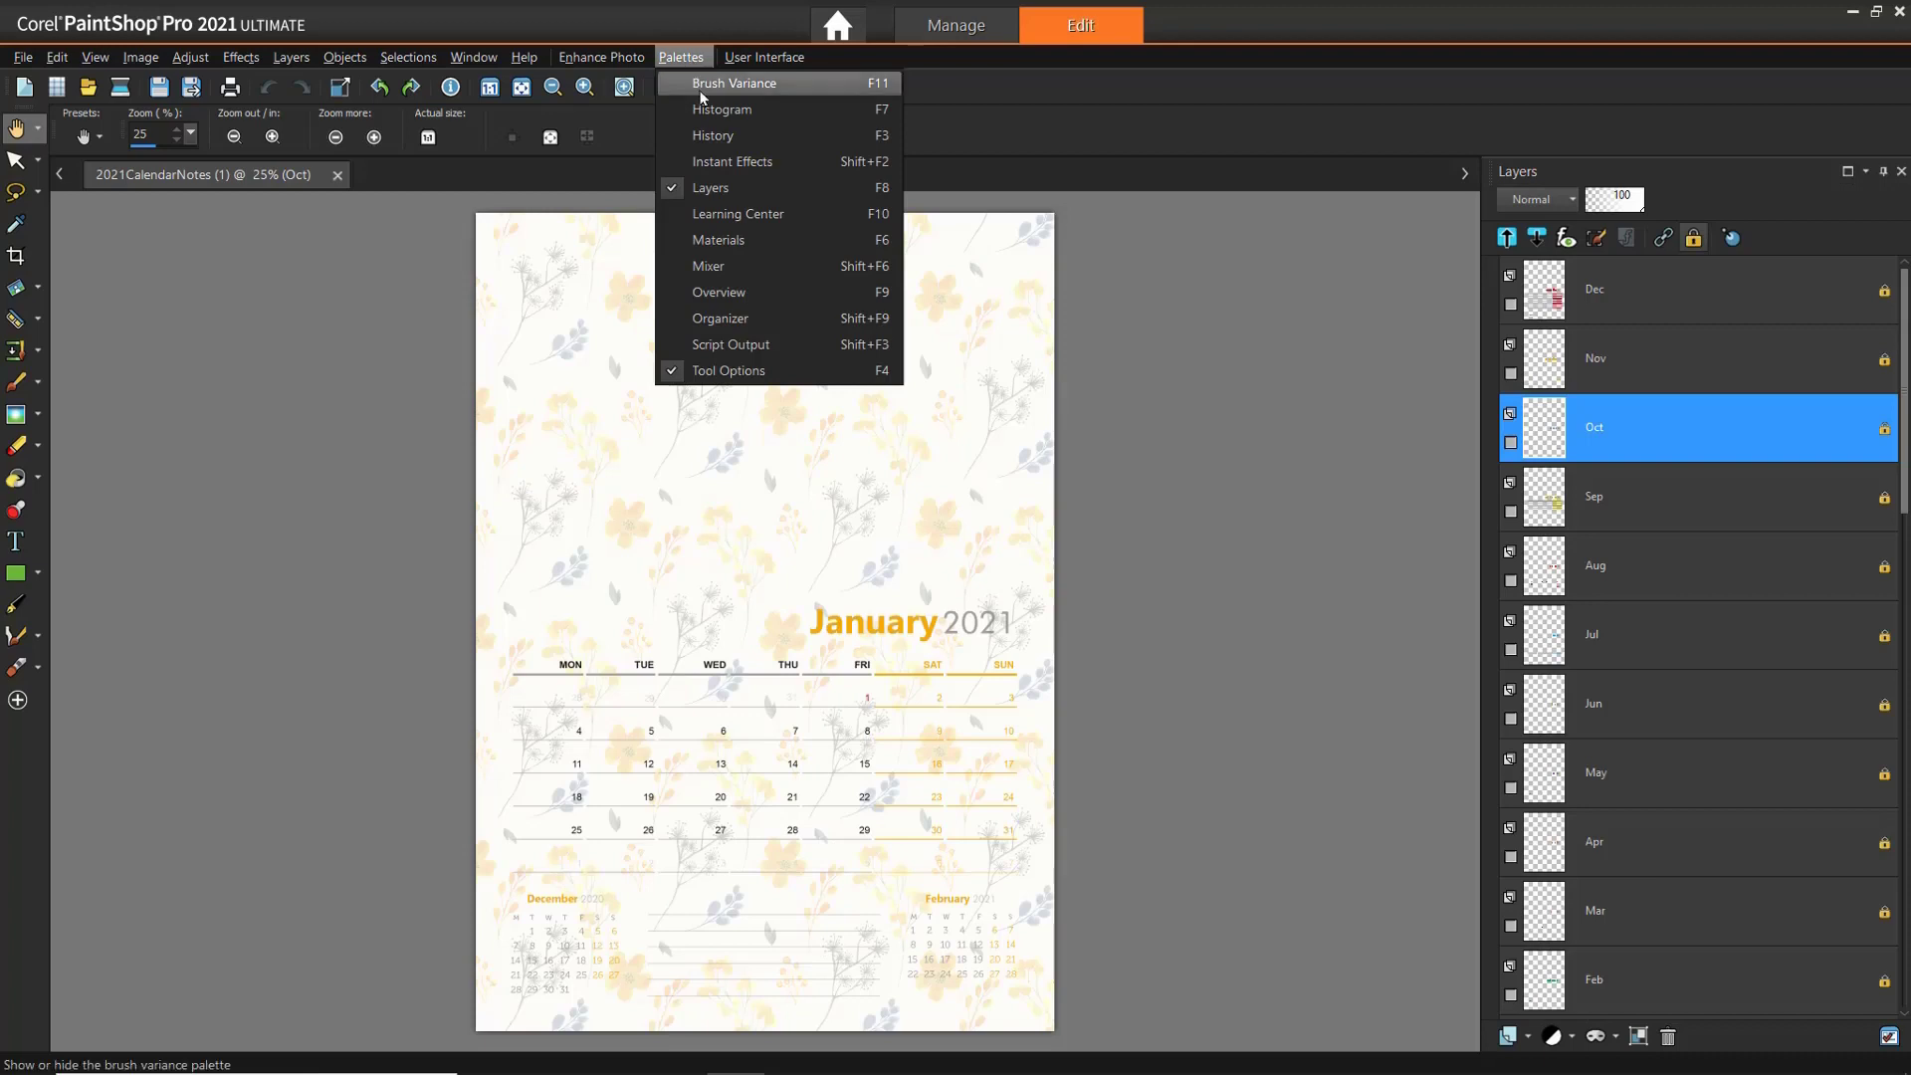
pyautogui.click(756, 249)
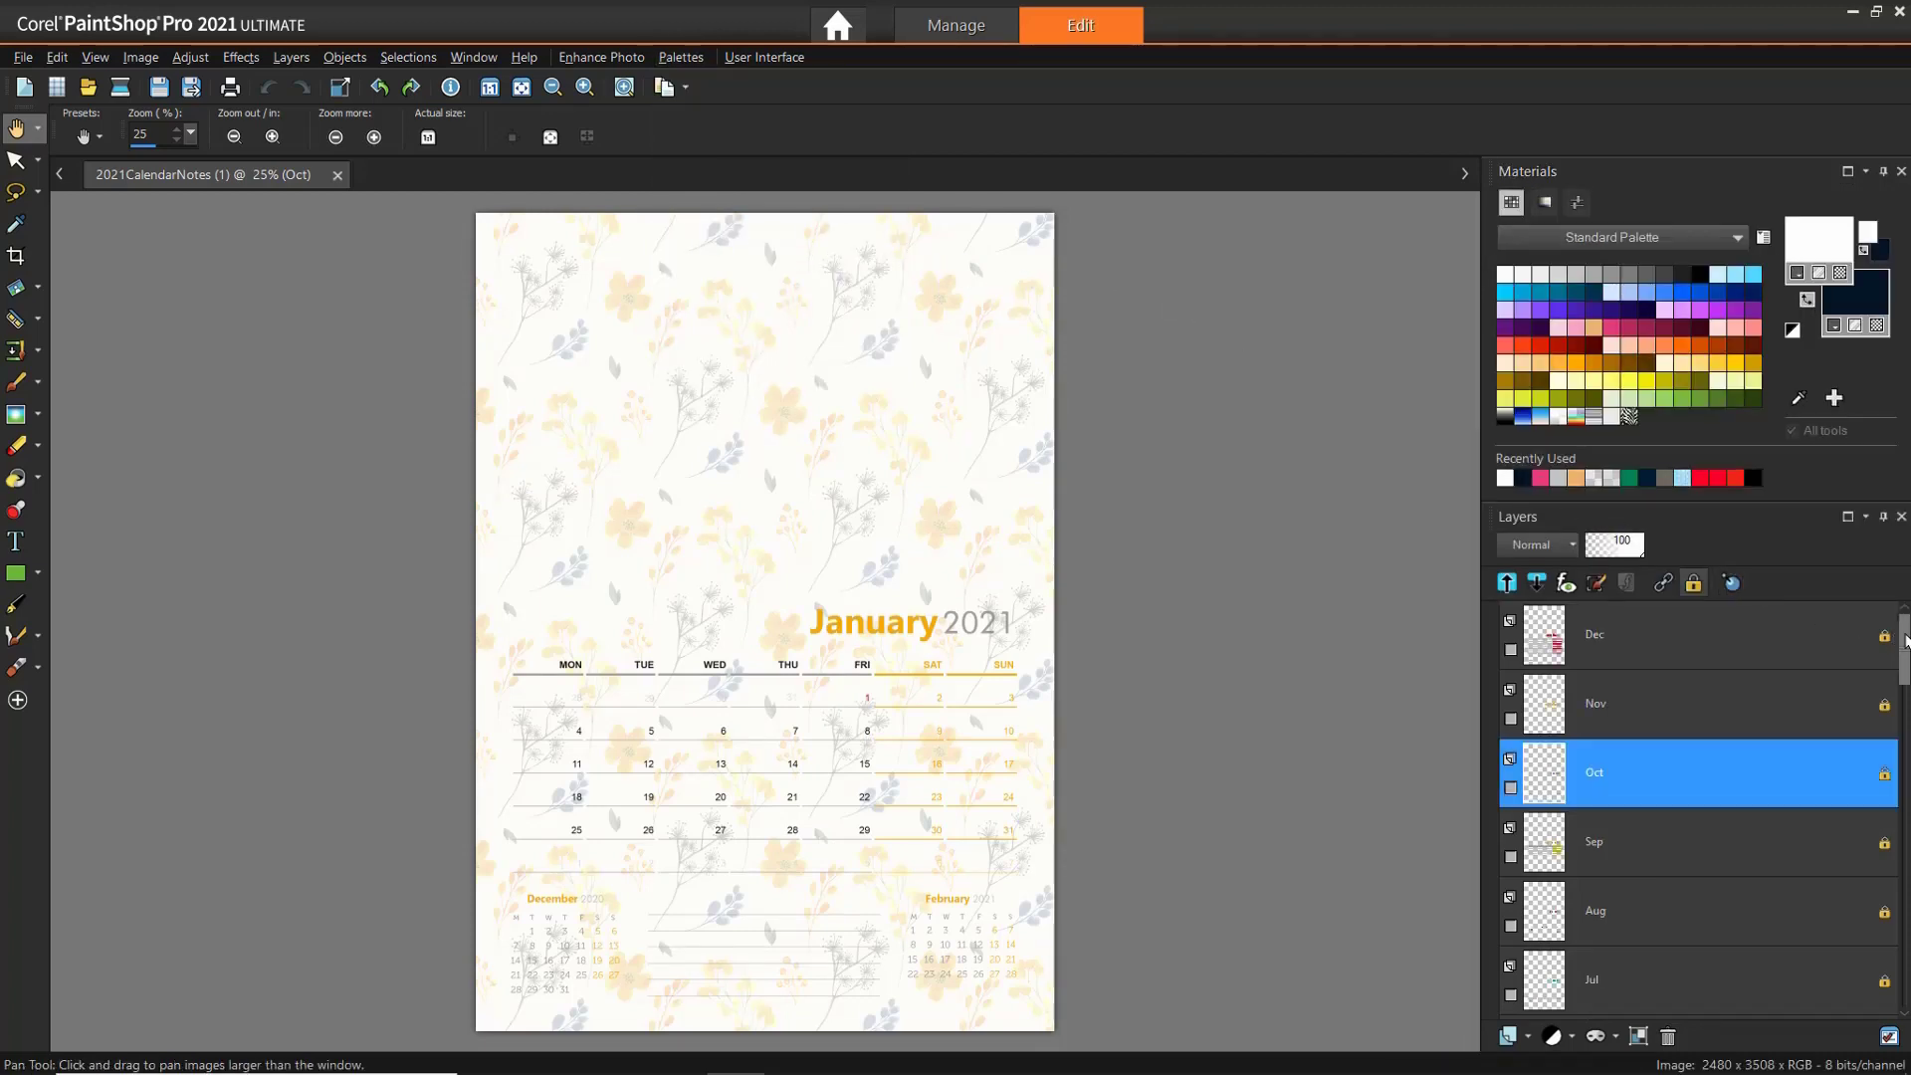
# Step: Hide the Jan calendar layer and show the Feb layer instead
pyautogui.moveTo(1905, 643); pyautogui.dragTo(1906, 779)
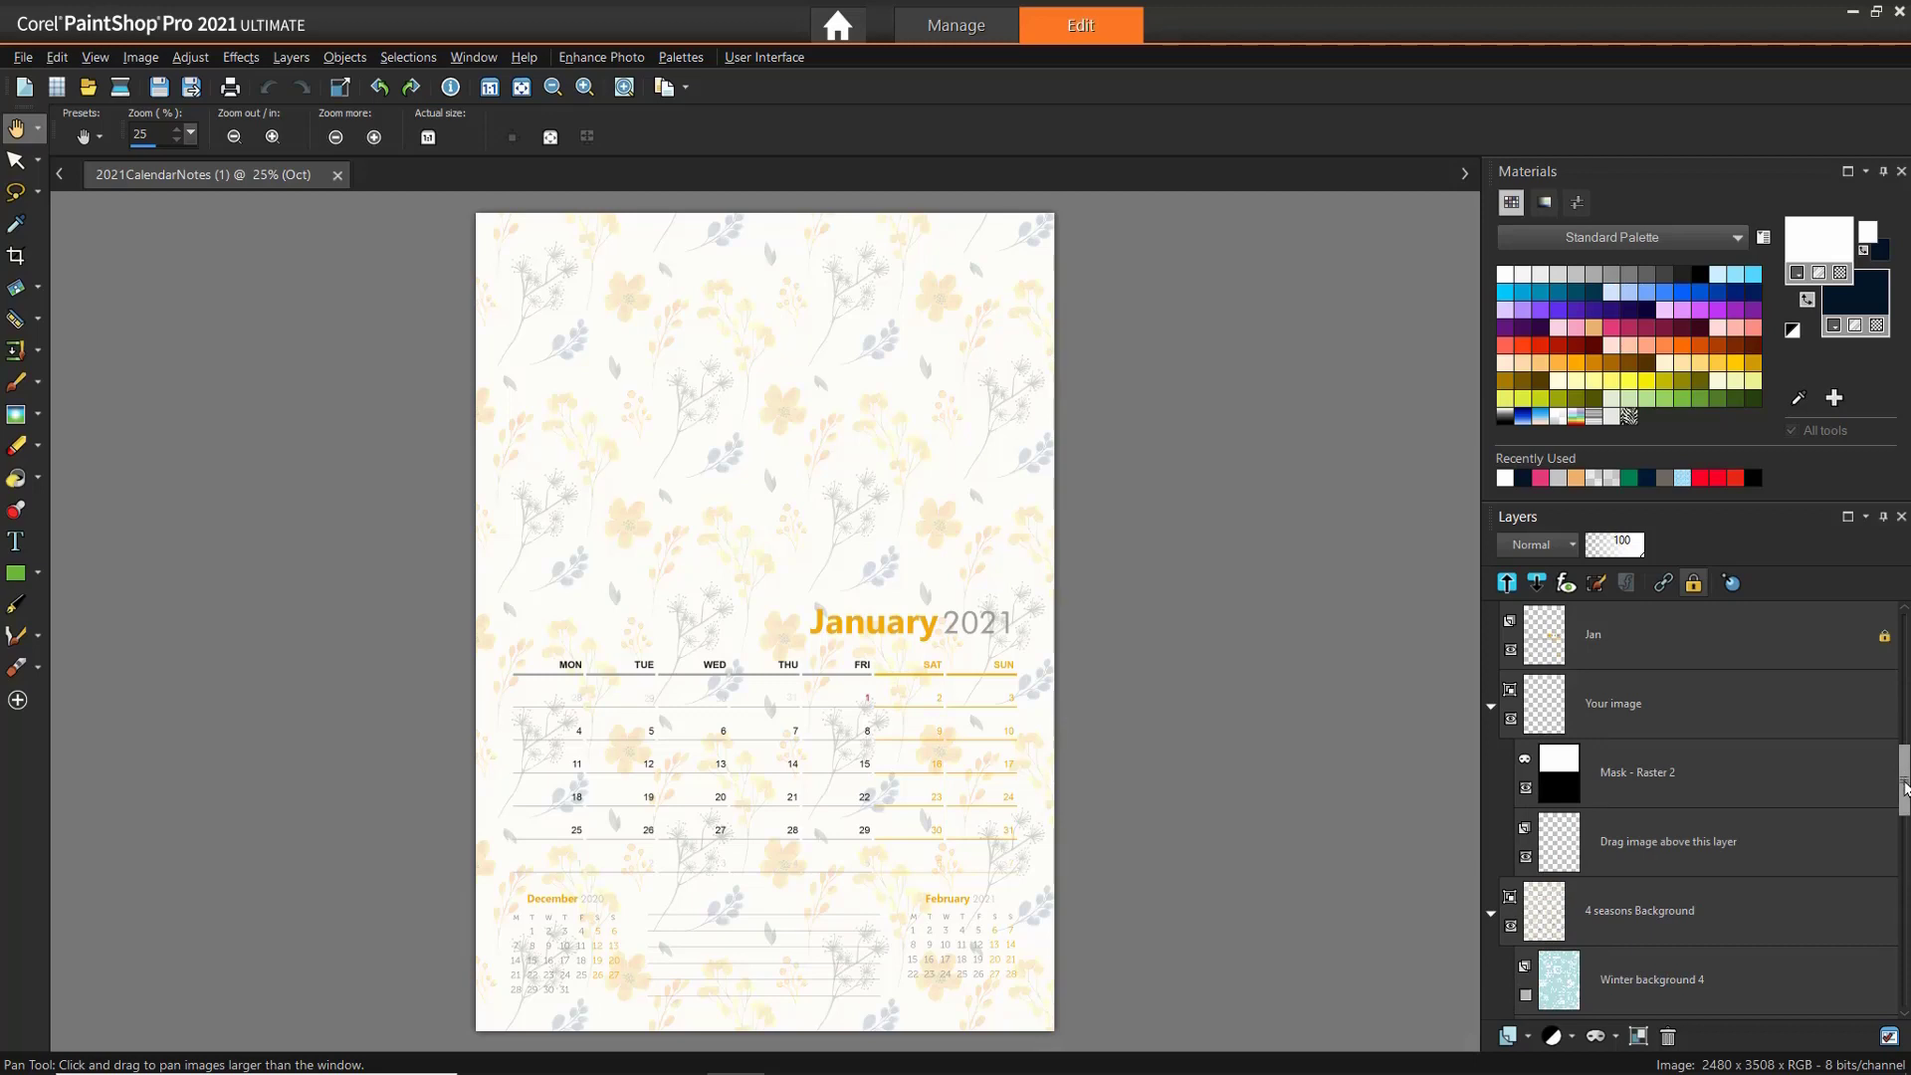
pyautogui.moveTo(1904, 789)
pyautogui.mouseDown()
pyautogui.moveTo(1901, 958)
pyautogui.moveTo(1902, 754)
pyautogui.mouseUp()
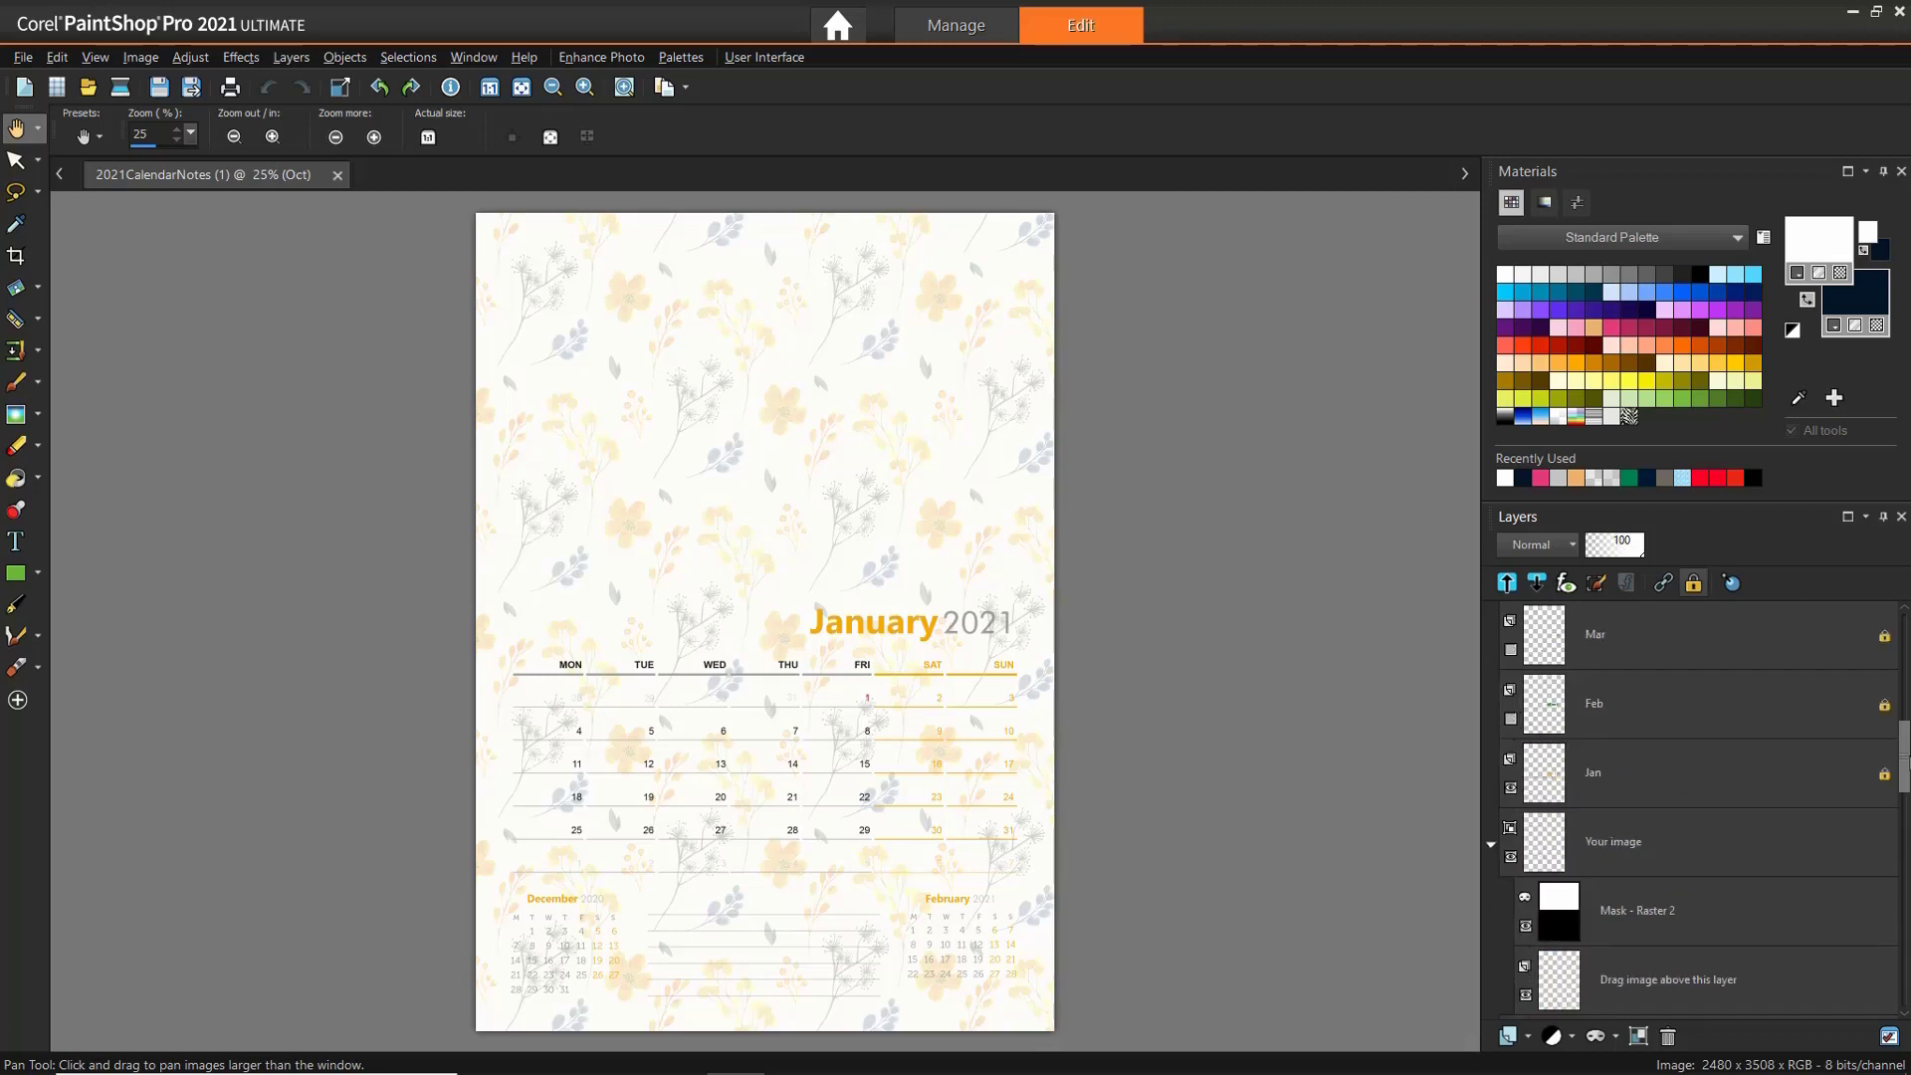
pyautogui.click(1511, 788)
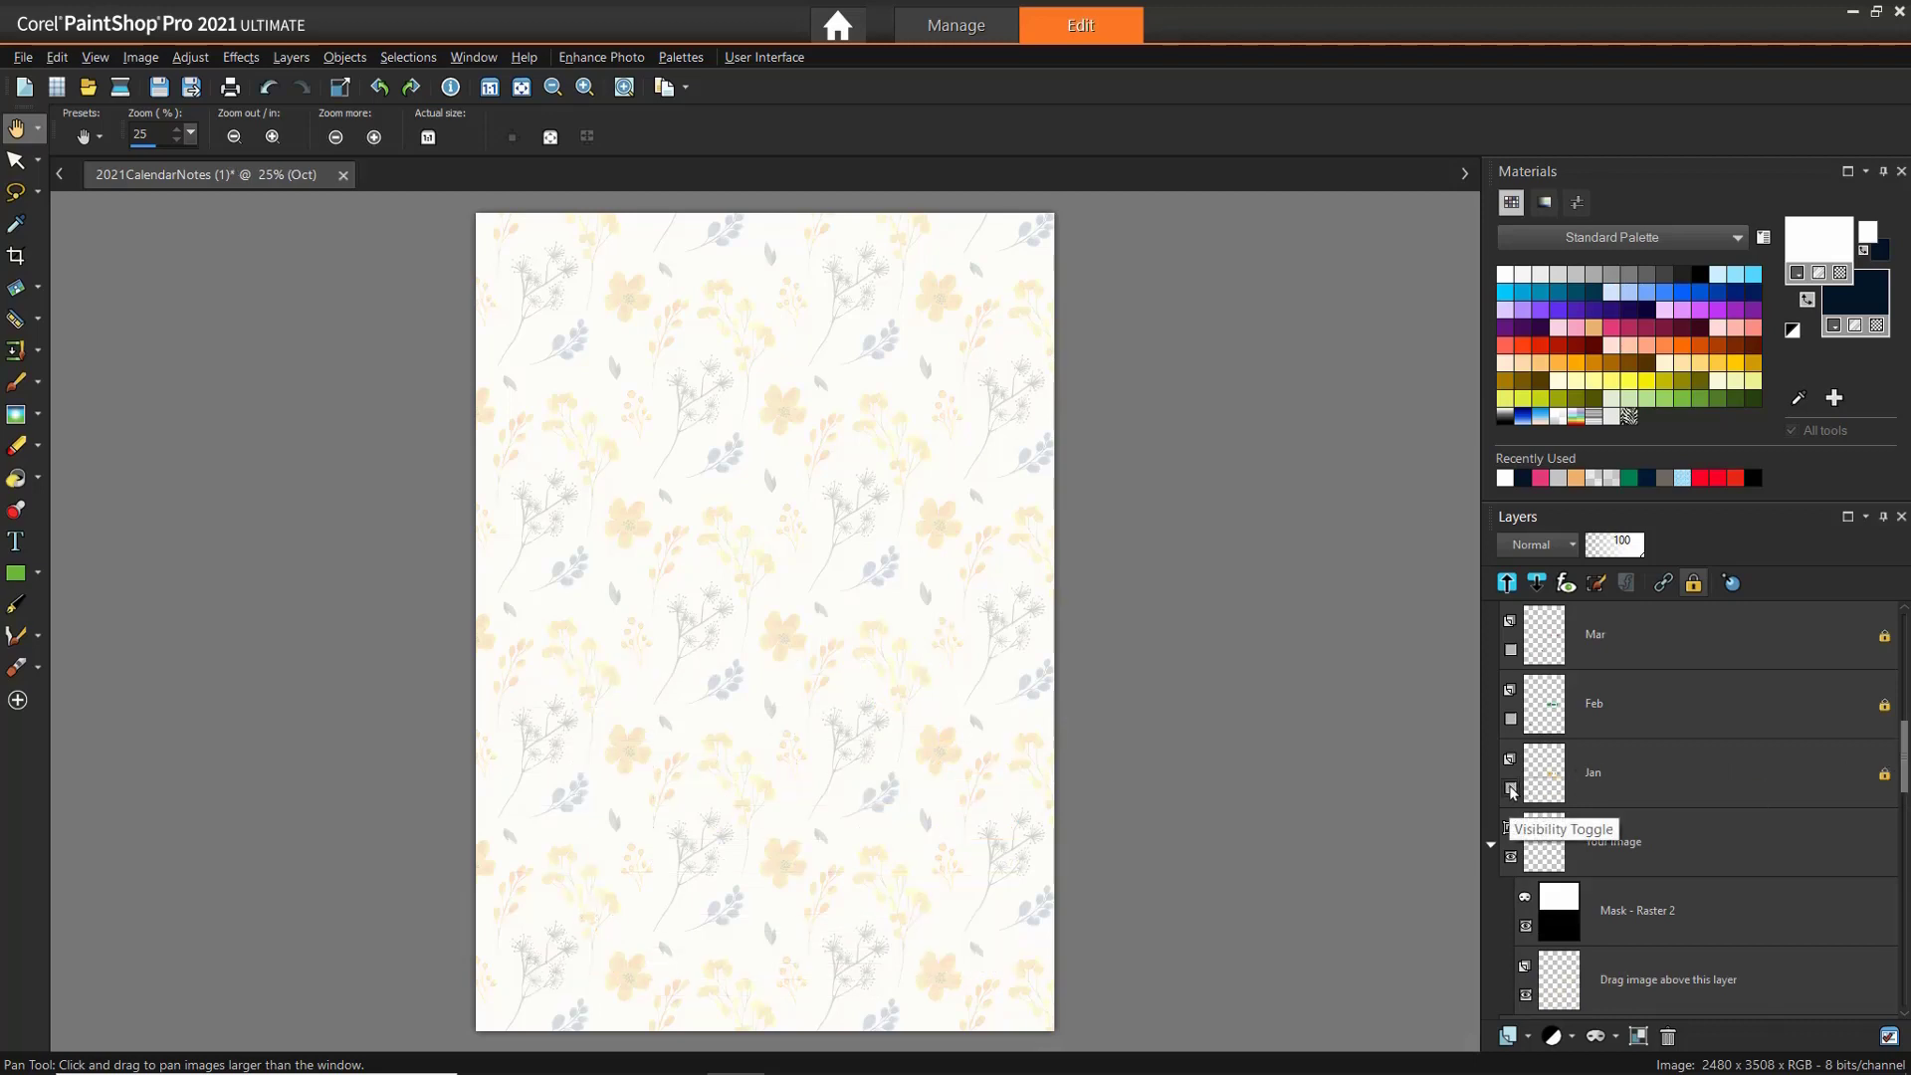
pyautogui.click(1511, 718)
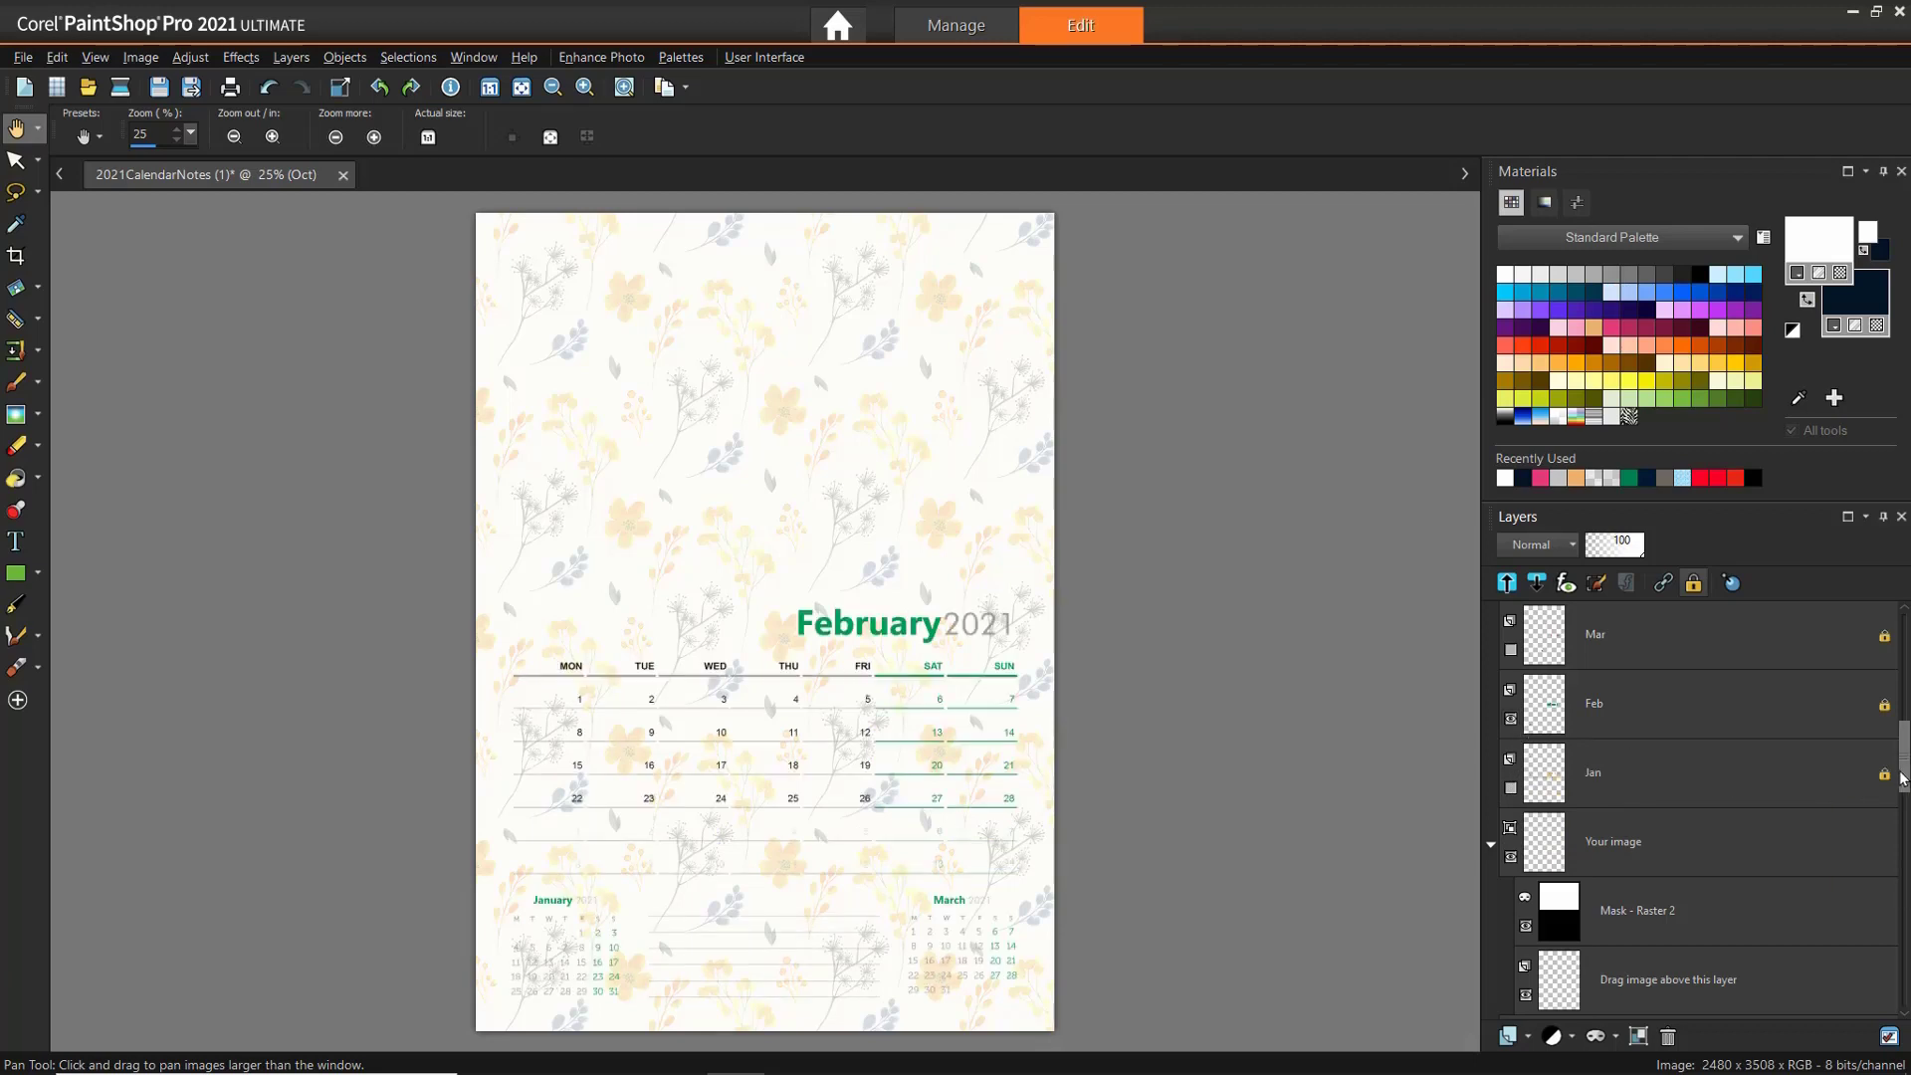
# Step: Hide the Spring background 3 layer in the 4 seasons Background group
pyautogui.moveTo(1903, 778); pyautogui.dragTo(1904, 965)
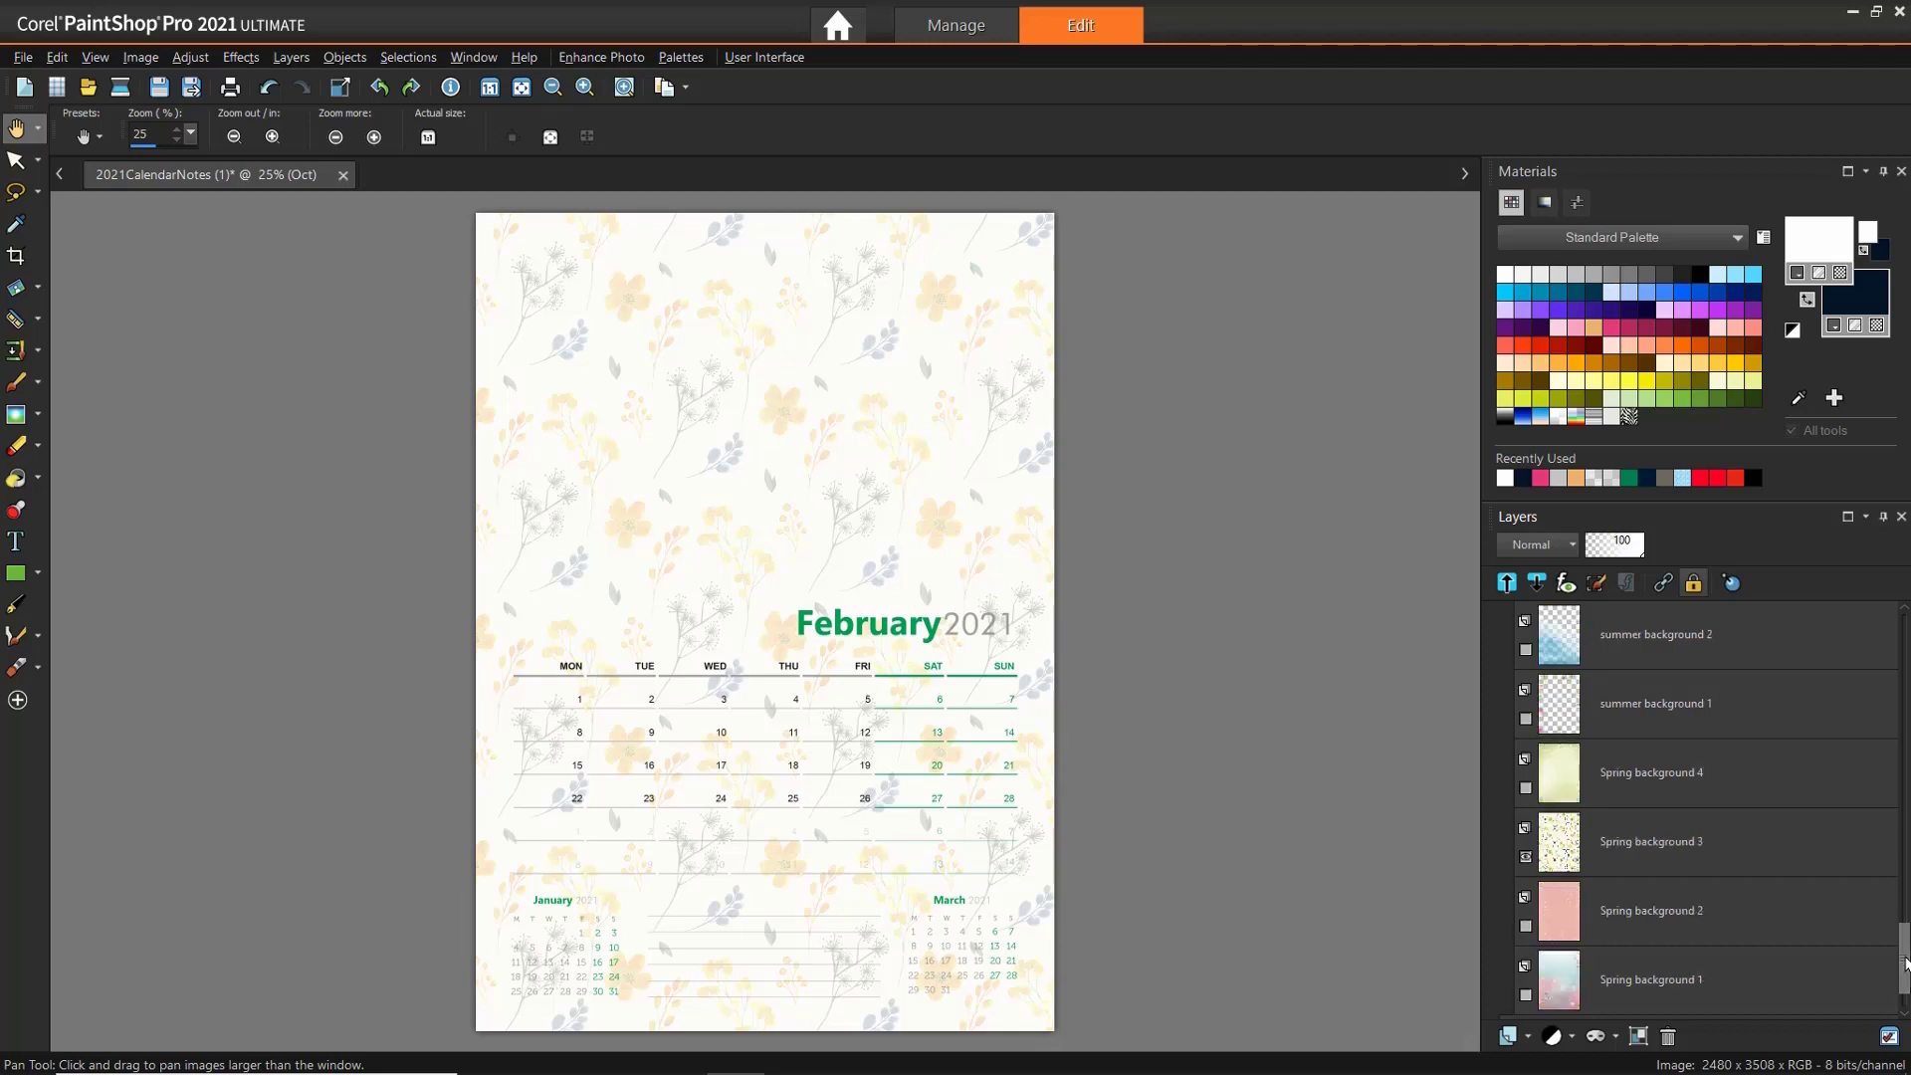
pyautogui.click(1526, 857)
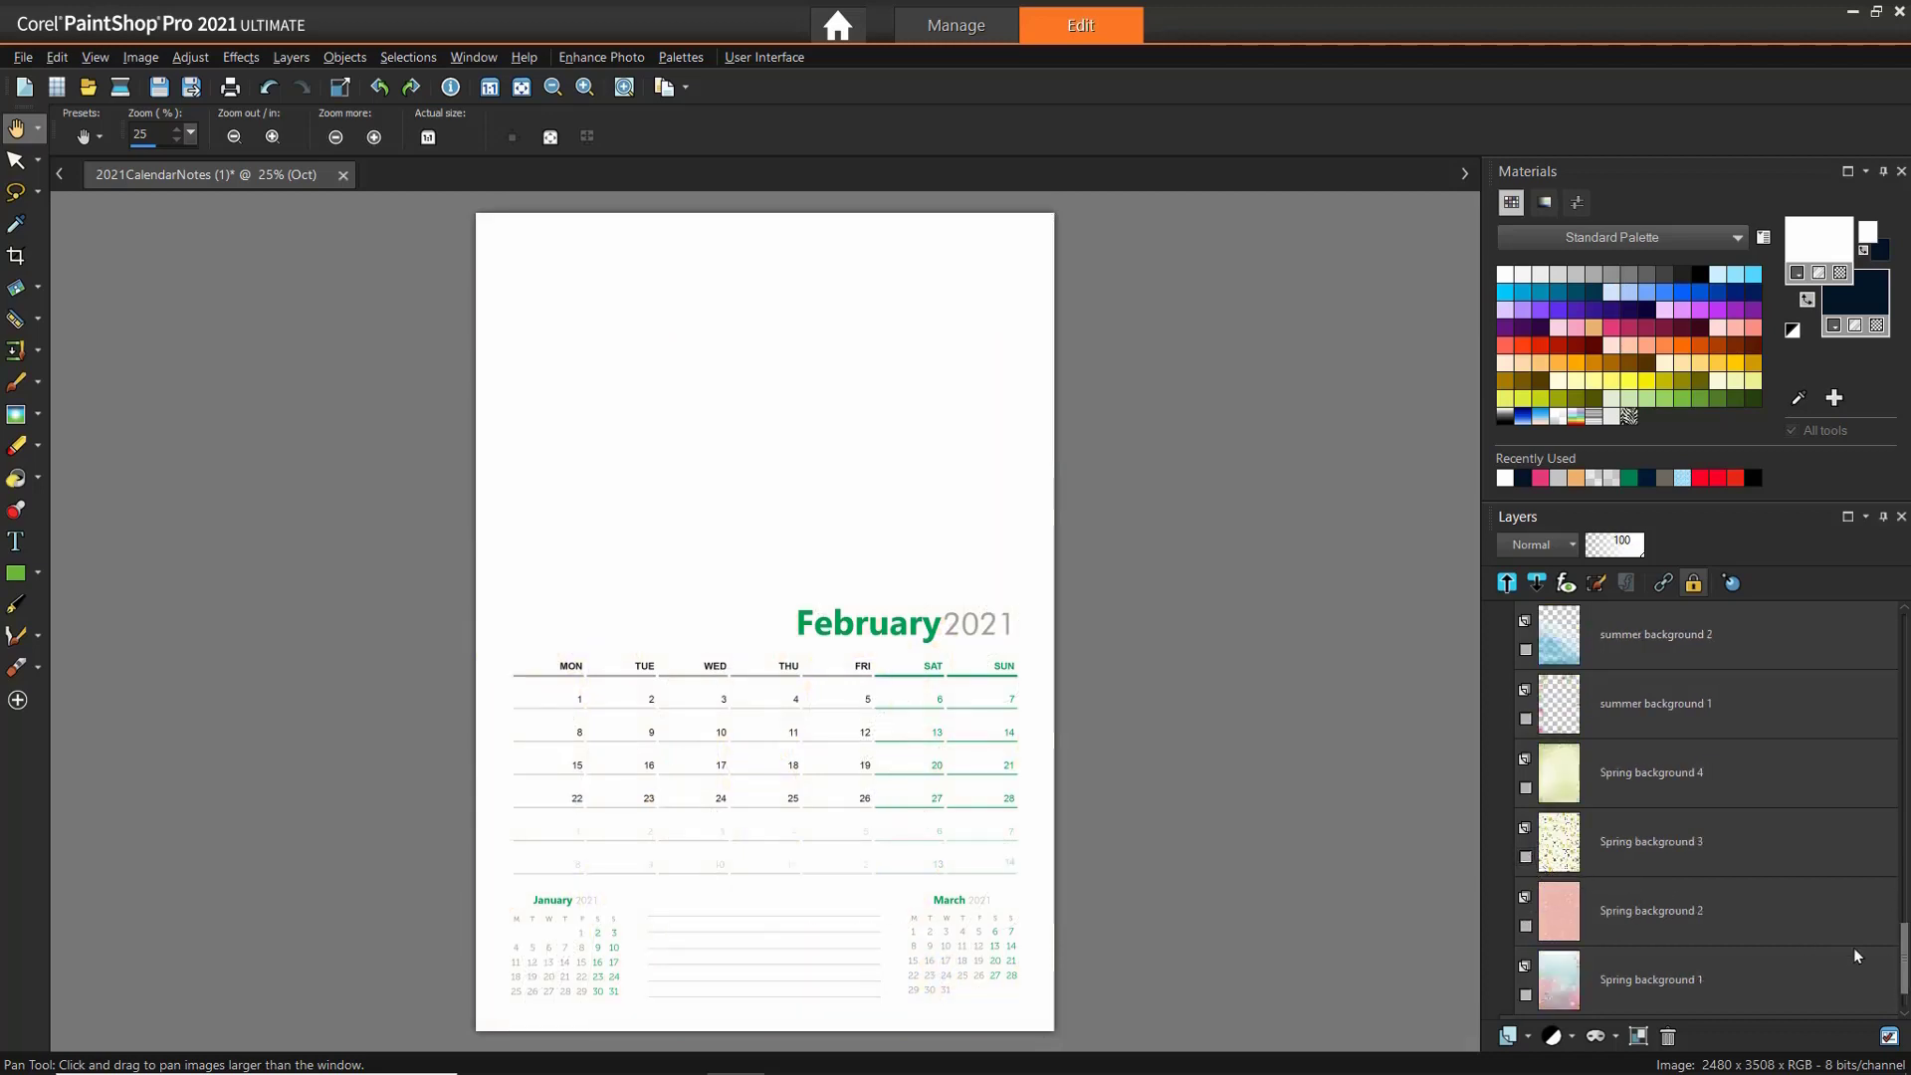
# Step: Preview the Winter background 4 layer behind the February page and hide it again
pyautogui.scroll(10, 1720, 718)
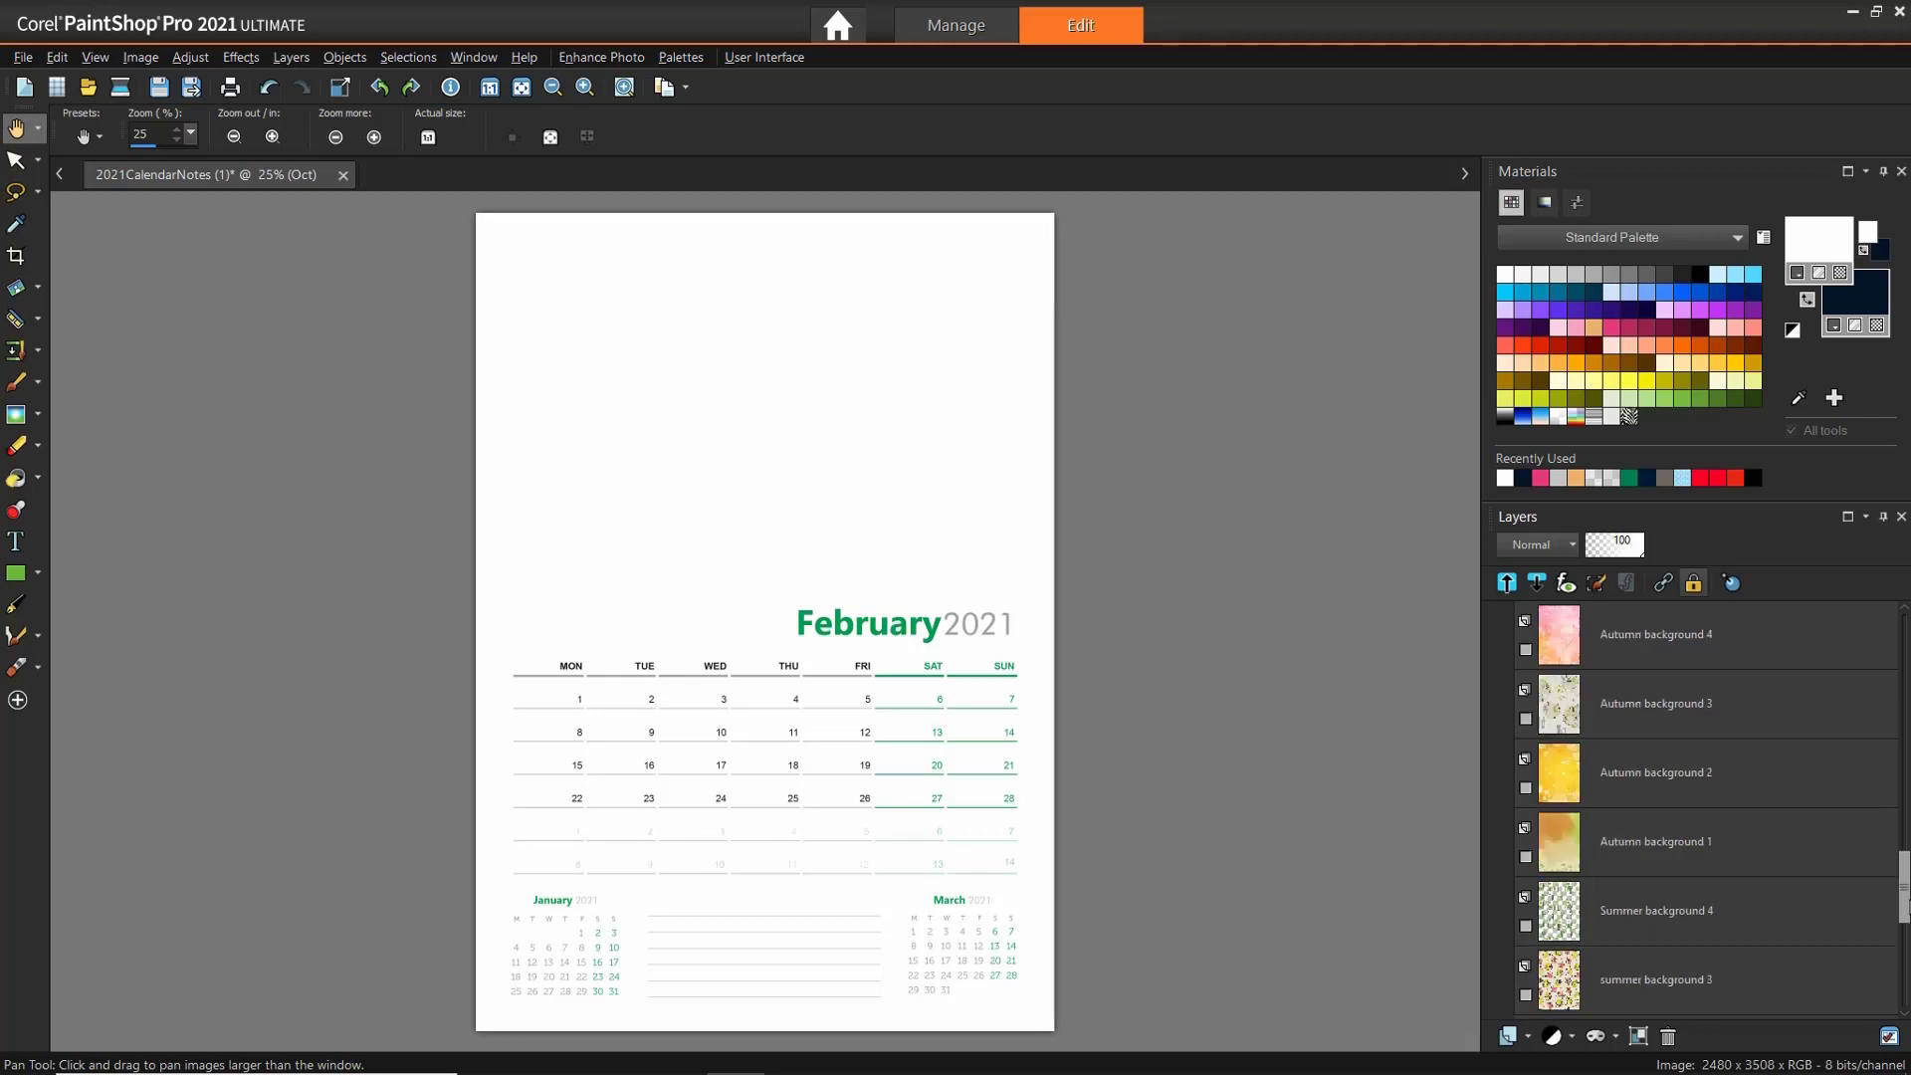
pyautogui.click(1721, 719)
pyautogui.click(1526, 719)
pyautogui.click(1526, 719)
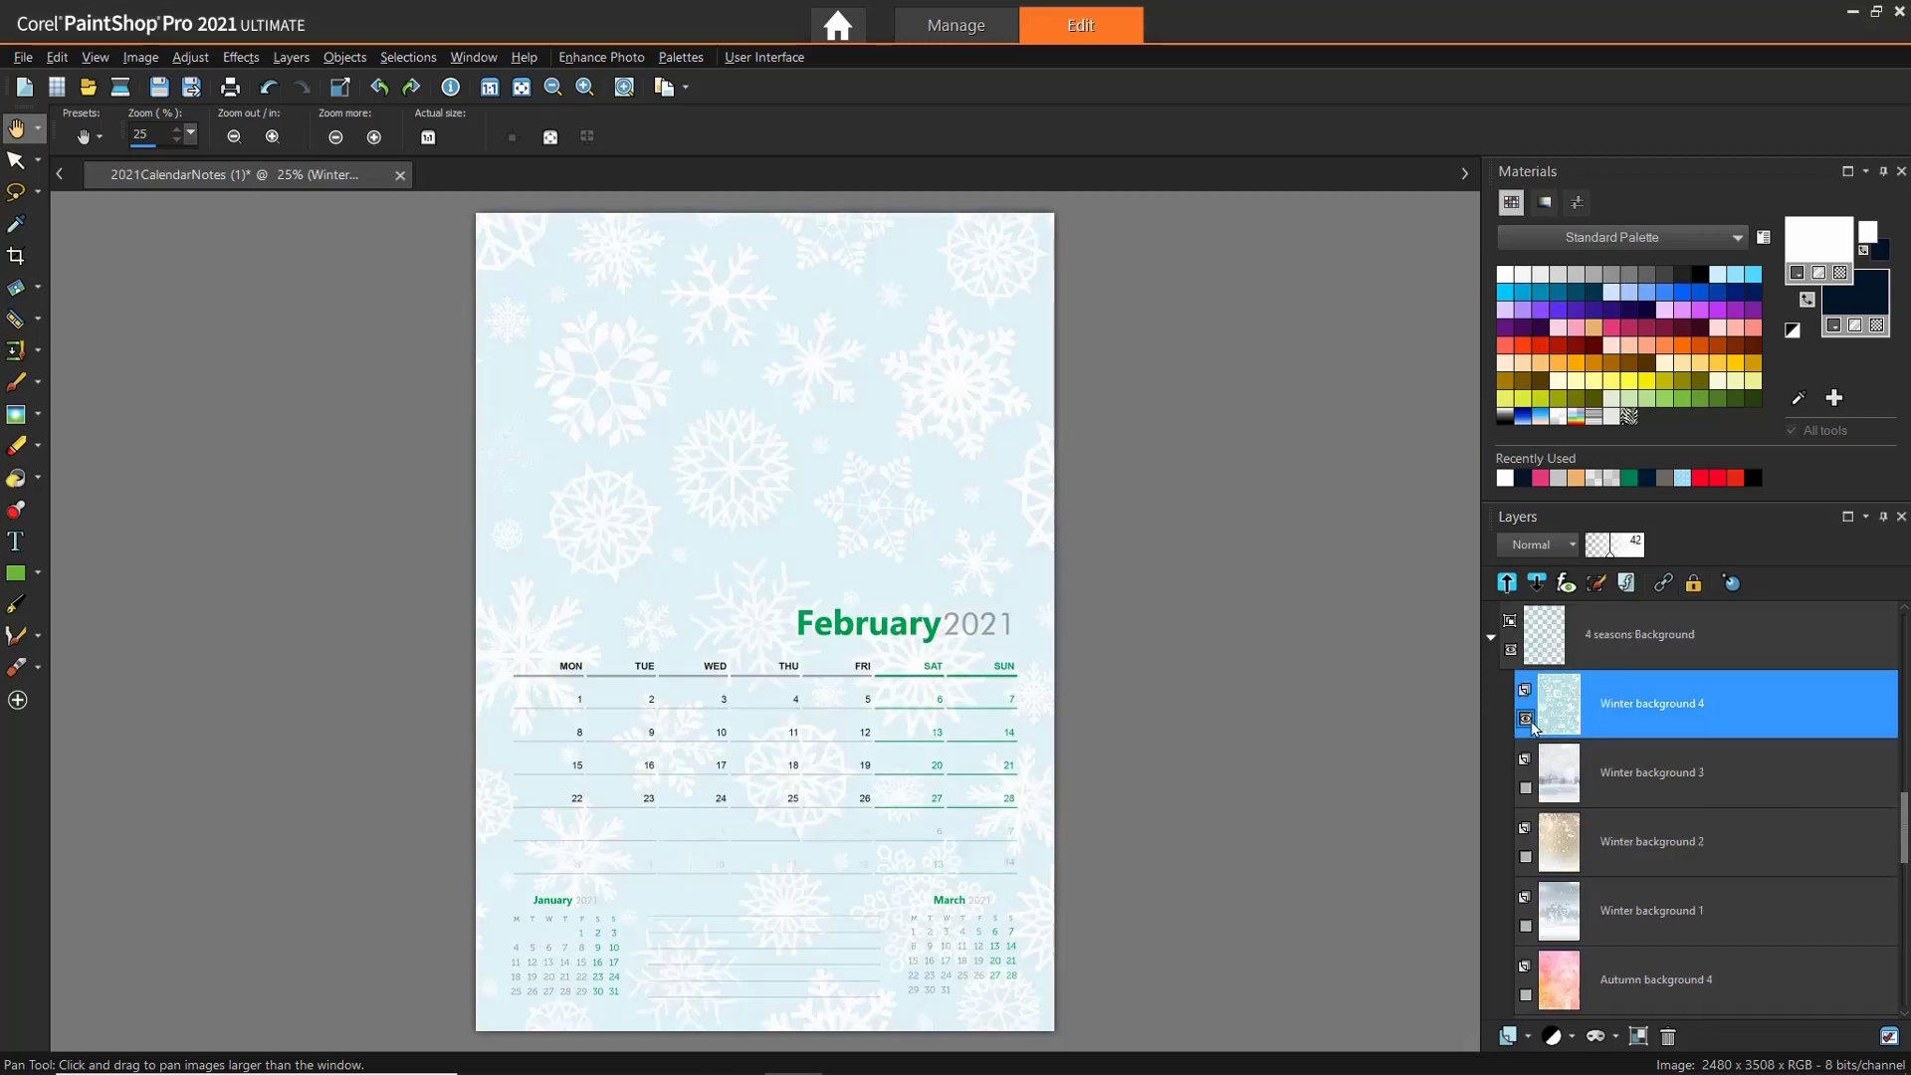
pyautogui.click(1525, 856)
pyautogui.click(1526, 857)
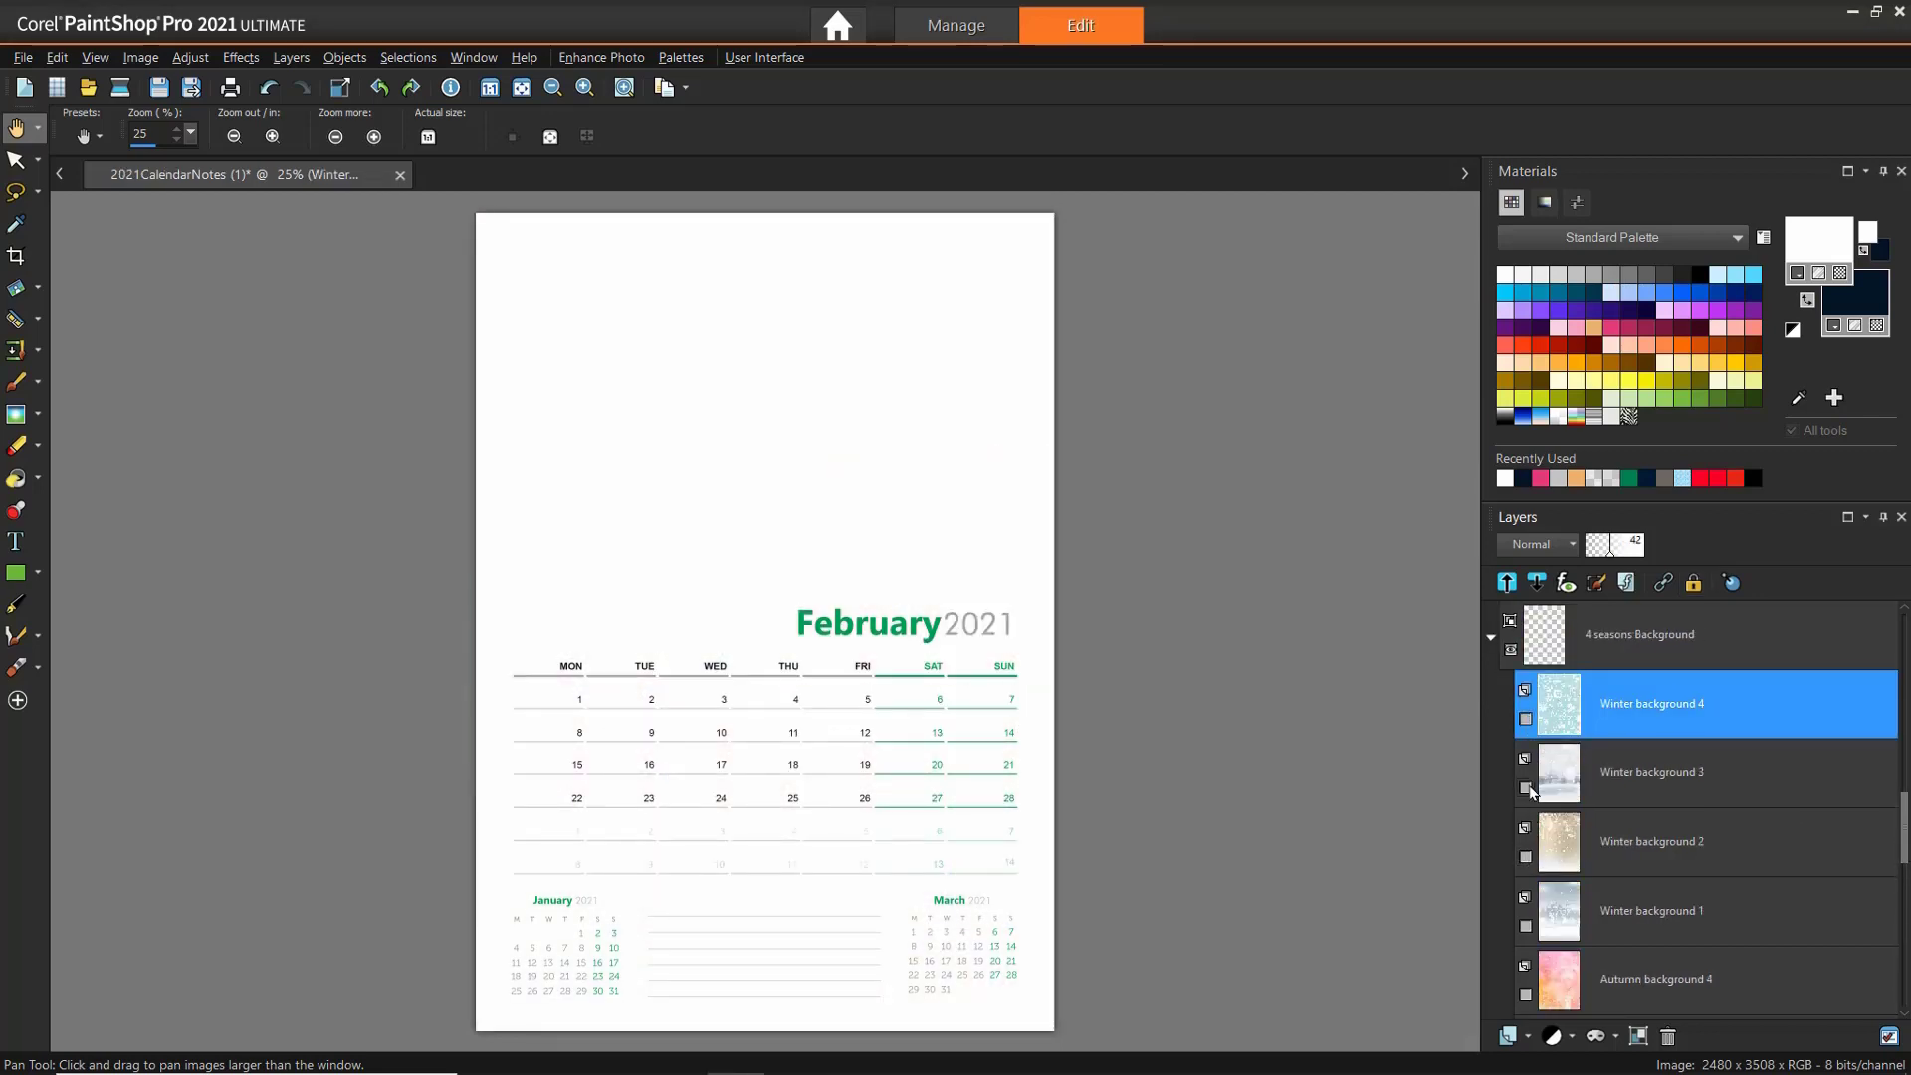
# Step: Show the Winter background 3 layer and set its opacity to 70
pyautogui.click(1526, 787)
pyautogui.click(1553, 793)
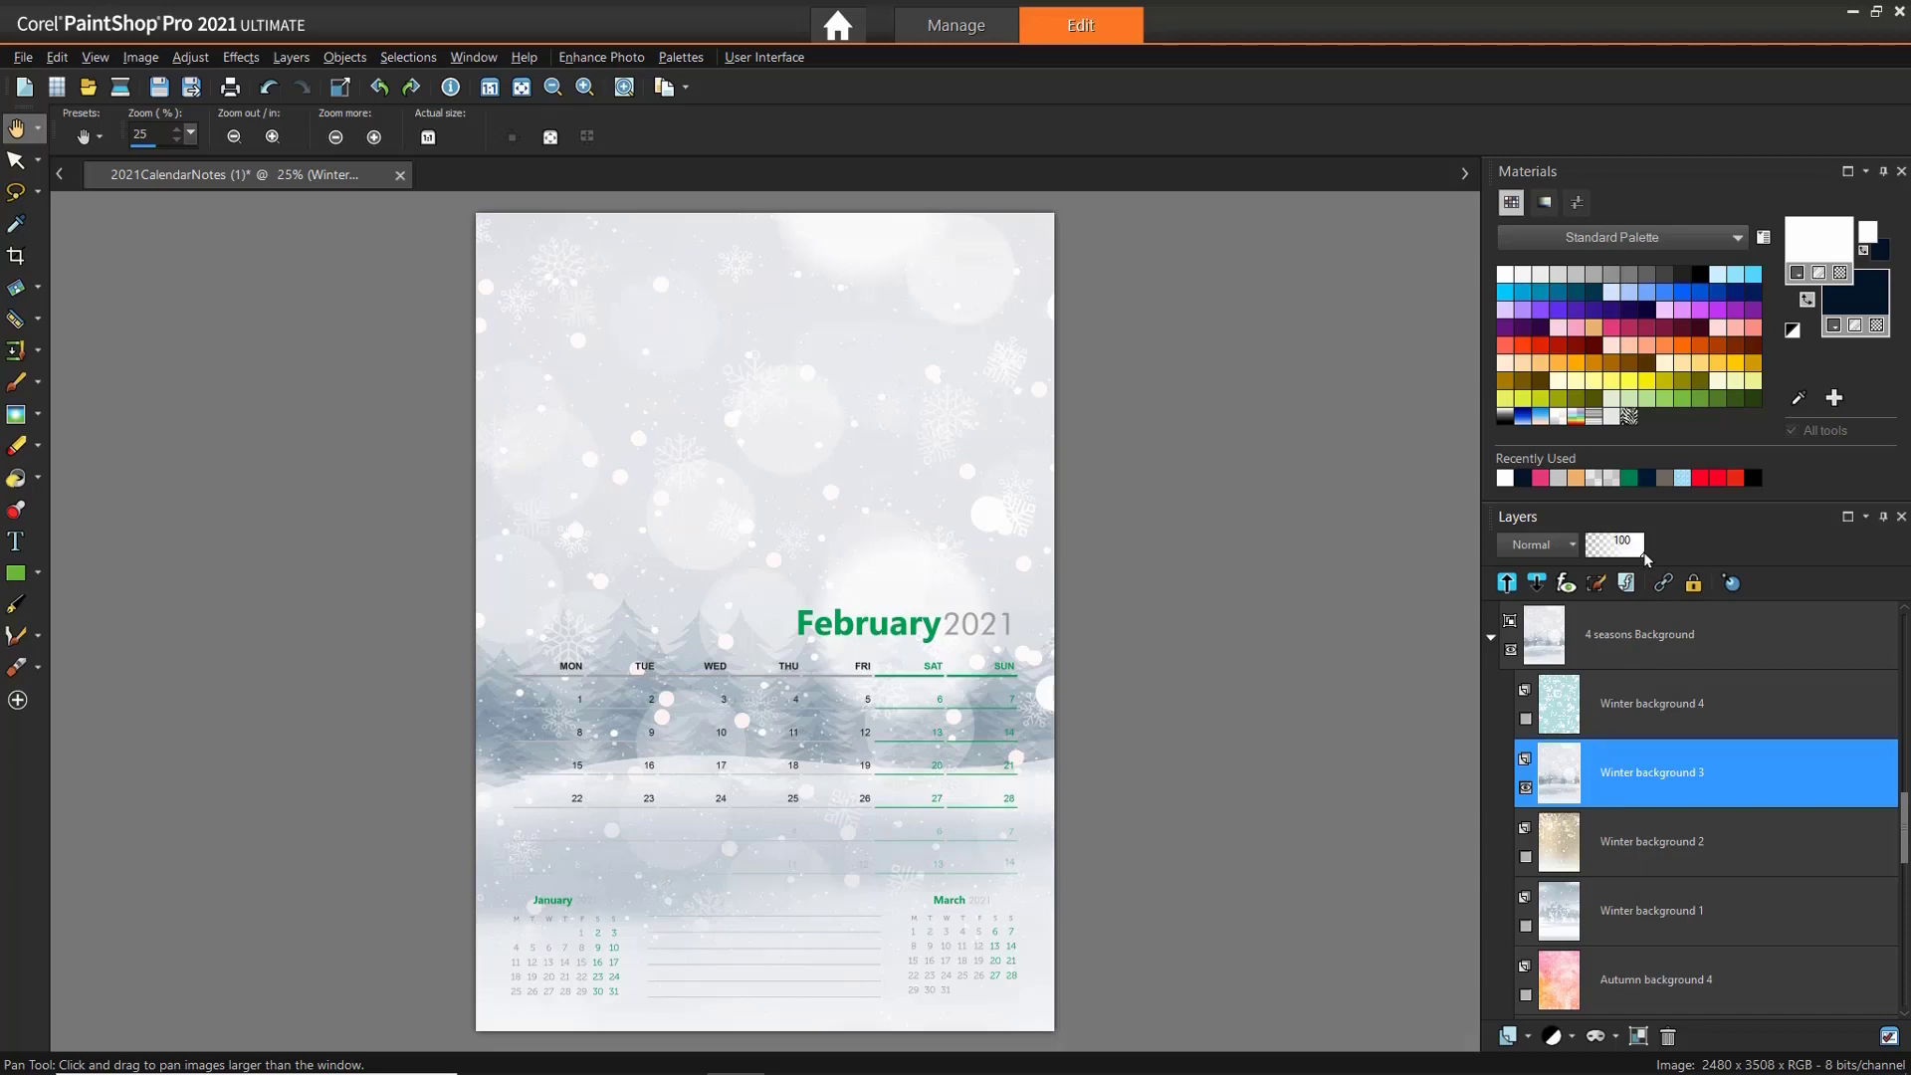
pyautogui.moveTo(1644, 552); pyautogui.dragTo(1630, 554)
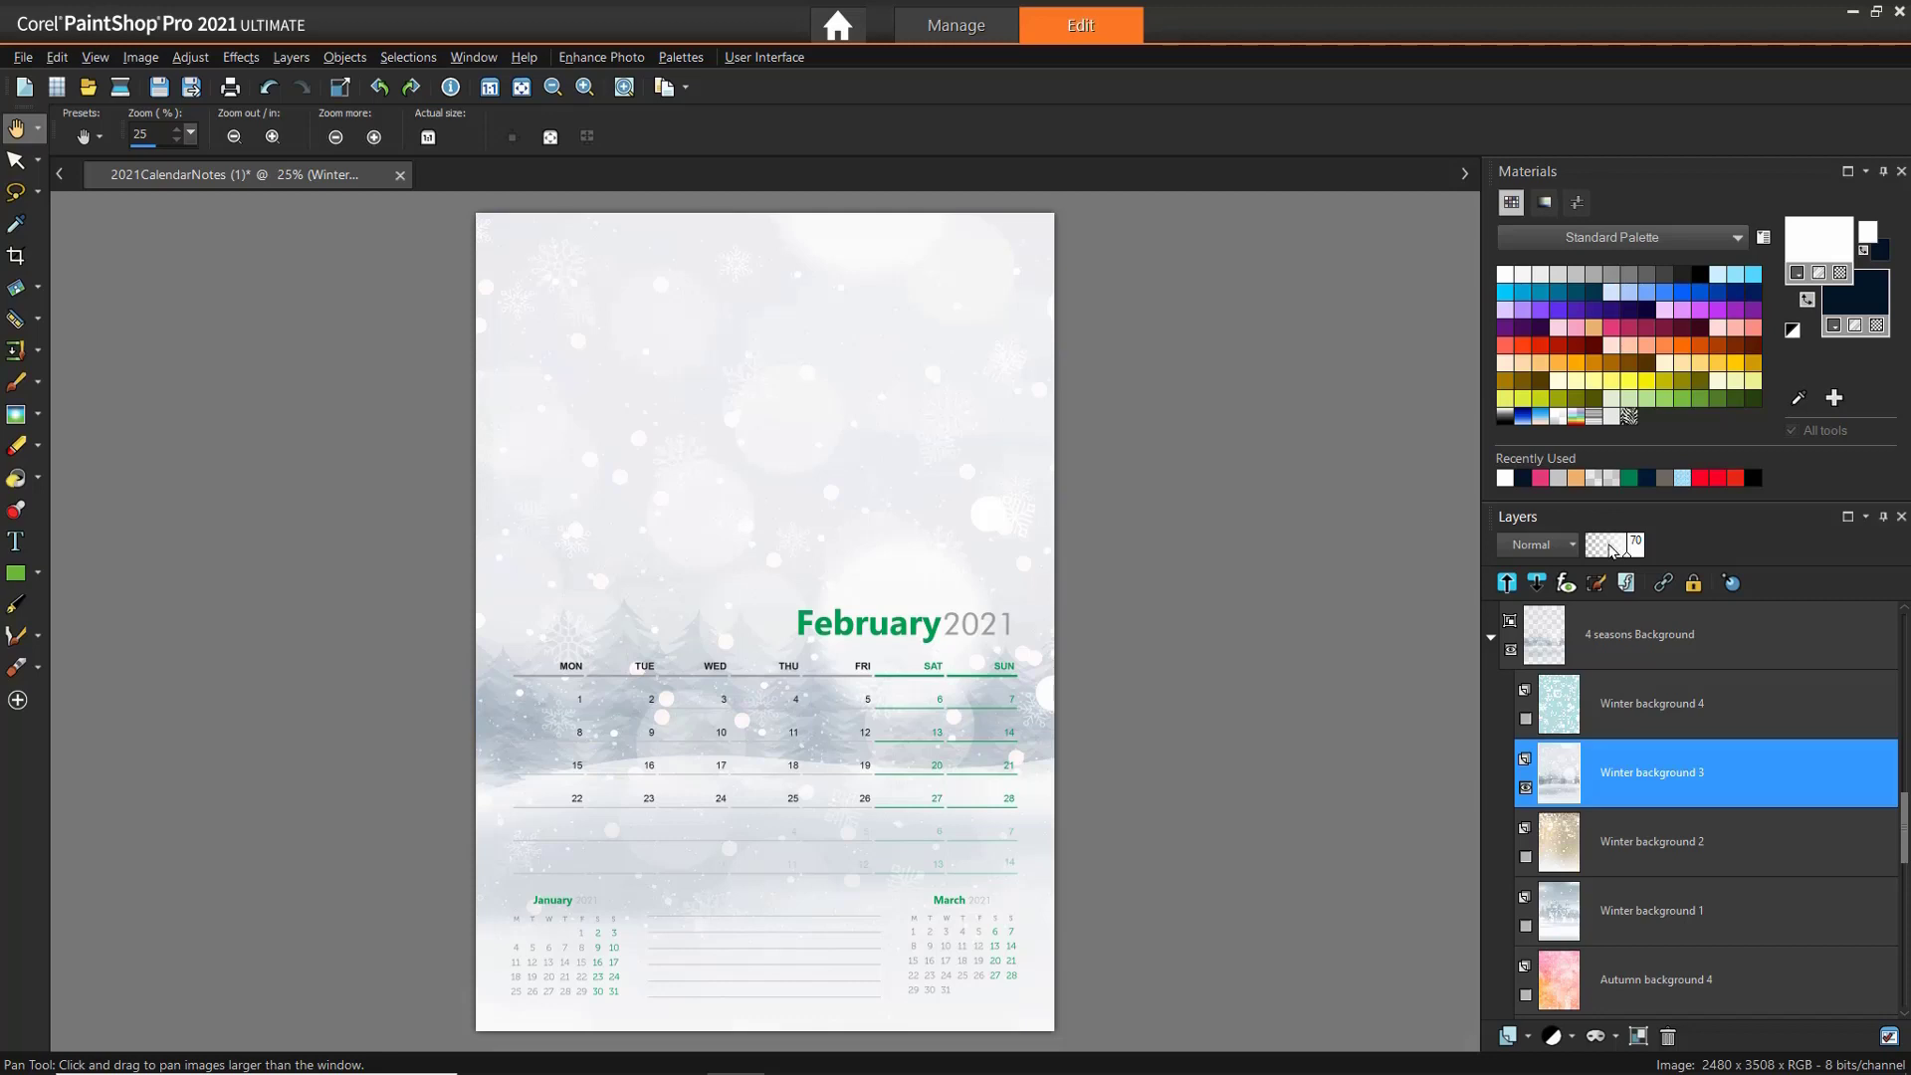
# Step: Show the Organizer palette with its folder navigation and open the Demo Images folder
pyautogui.click(681, 56)
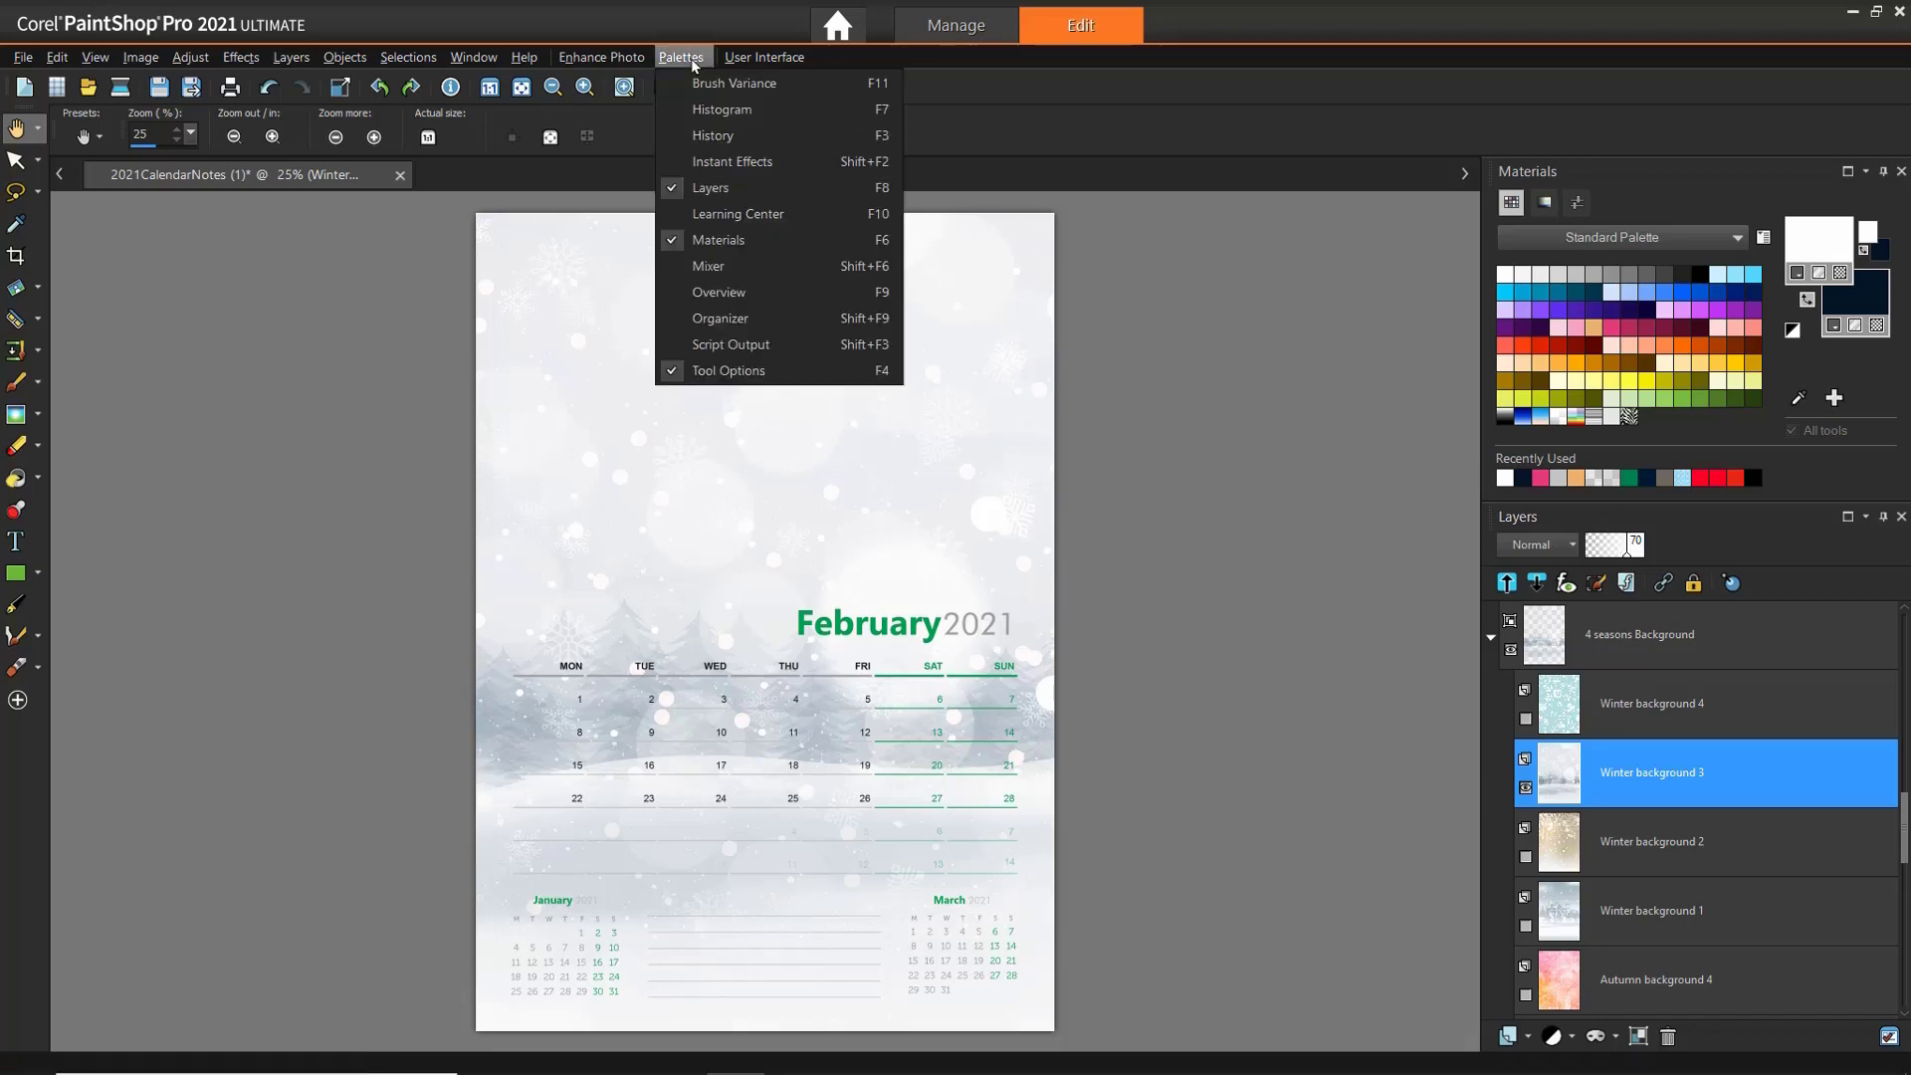
pyautogui.click(726, 323)
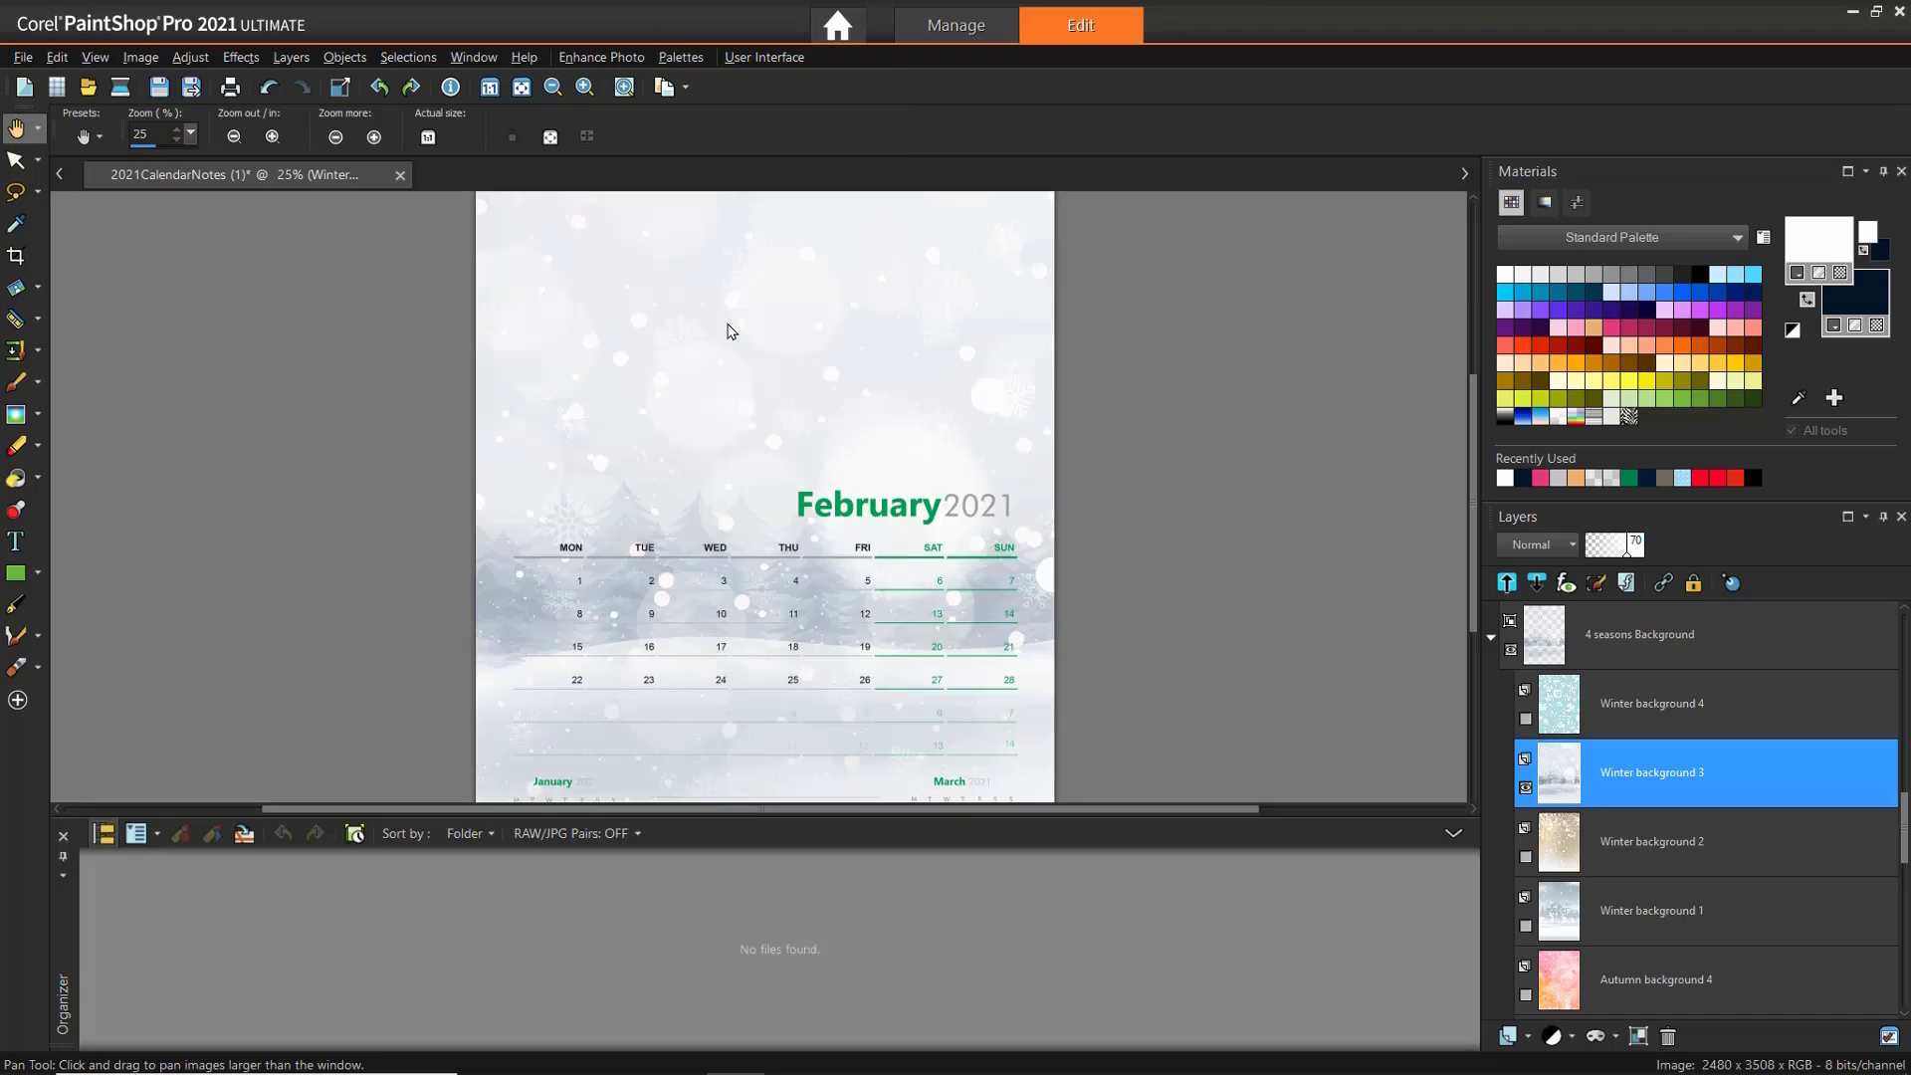
pyautogui.click(103, 833)
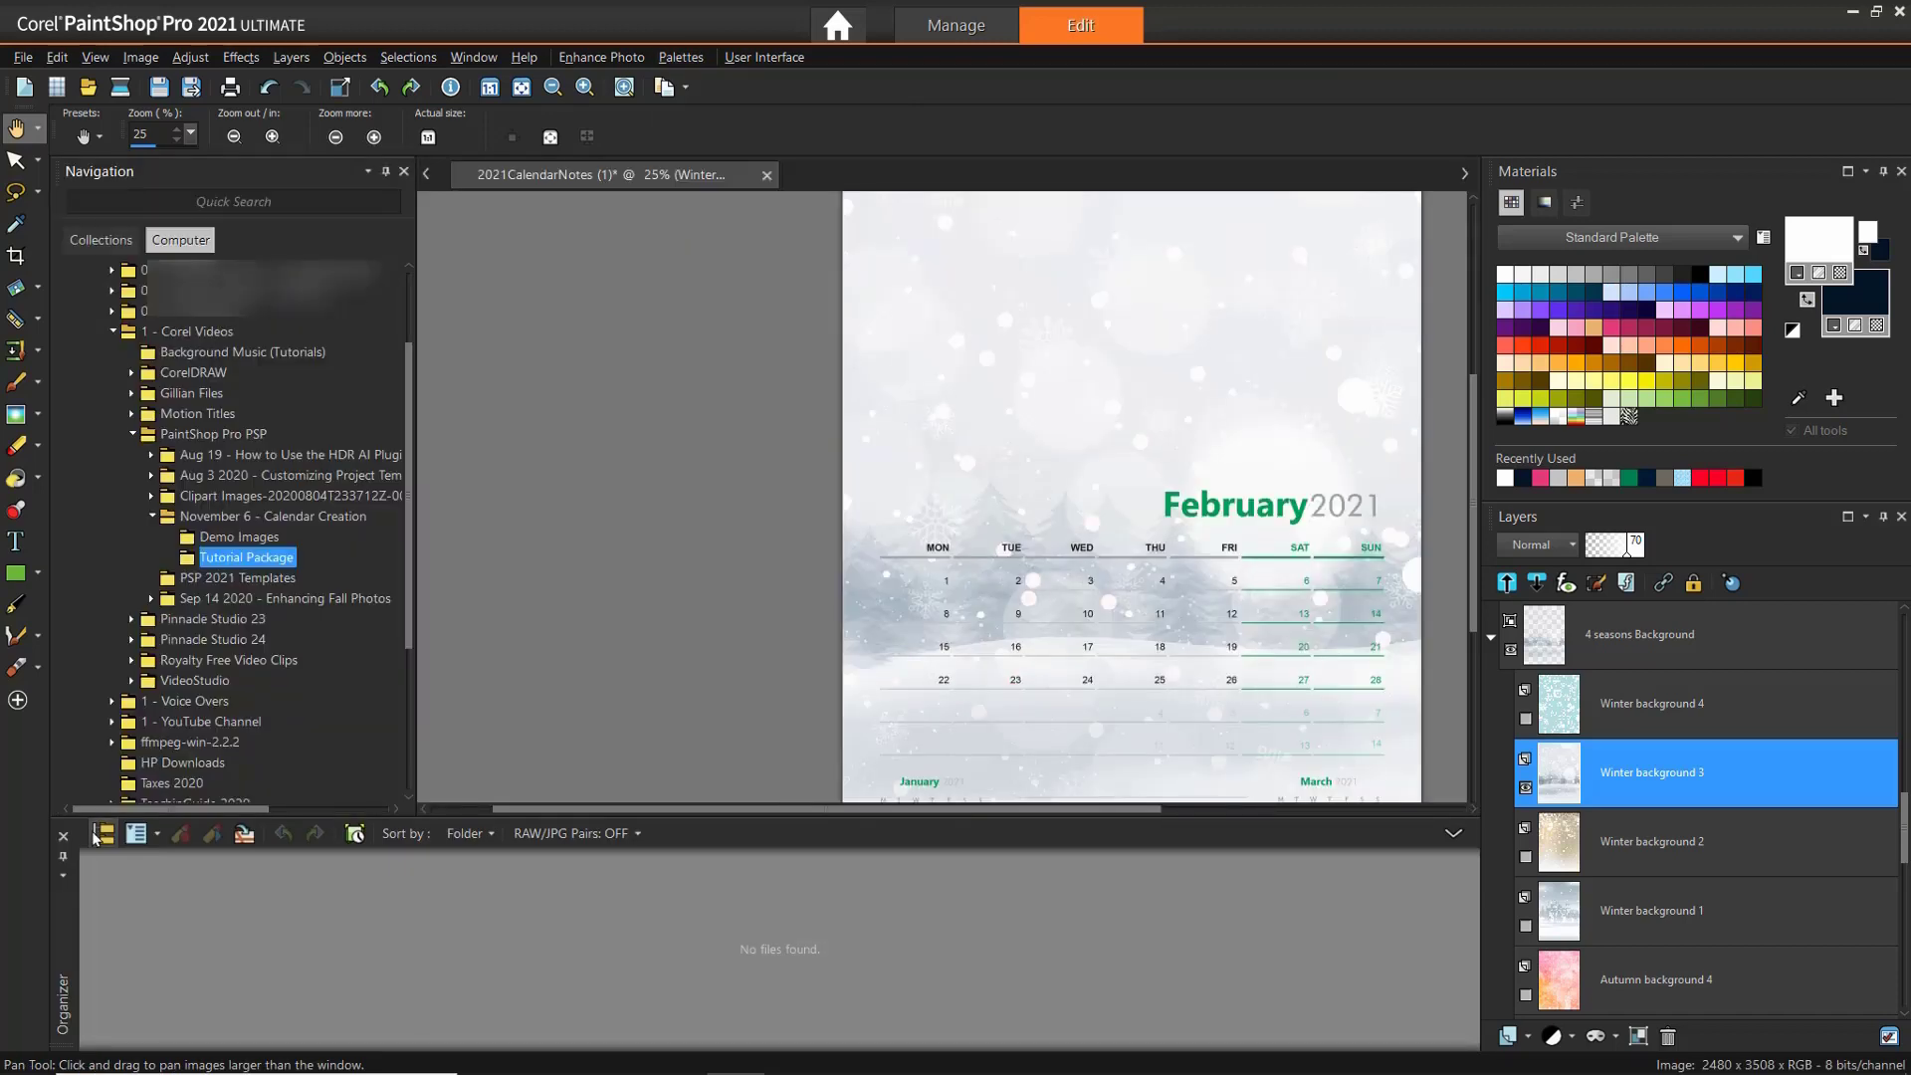
pyautogui.click(233, 539)
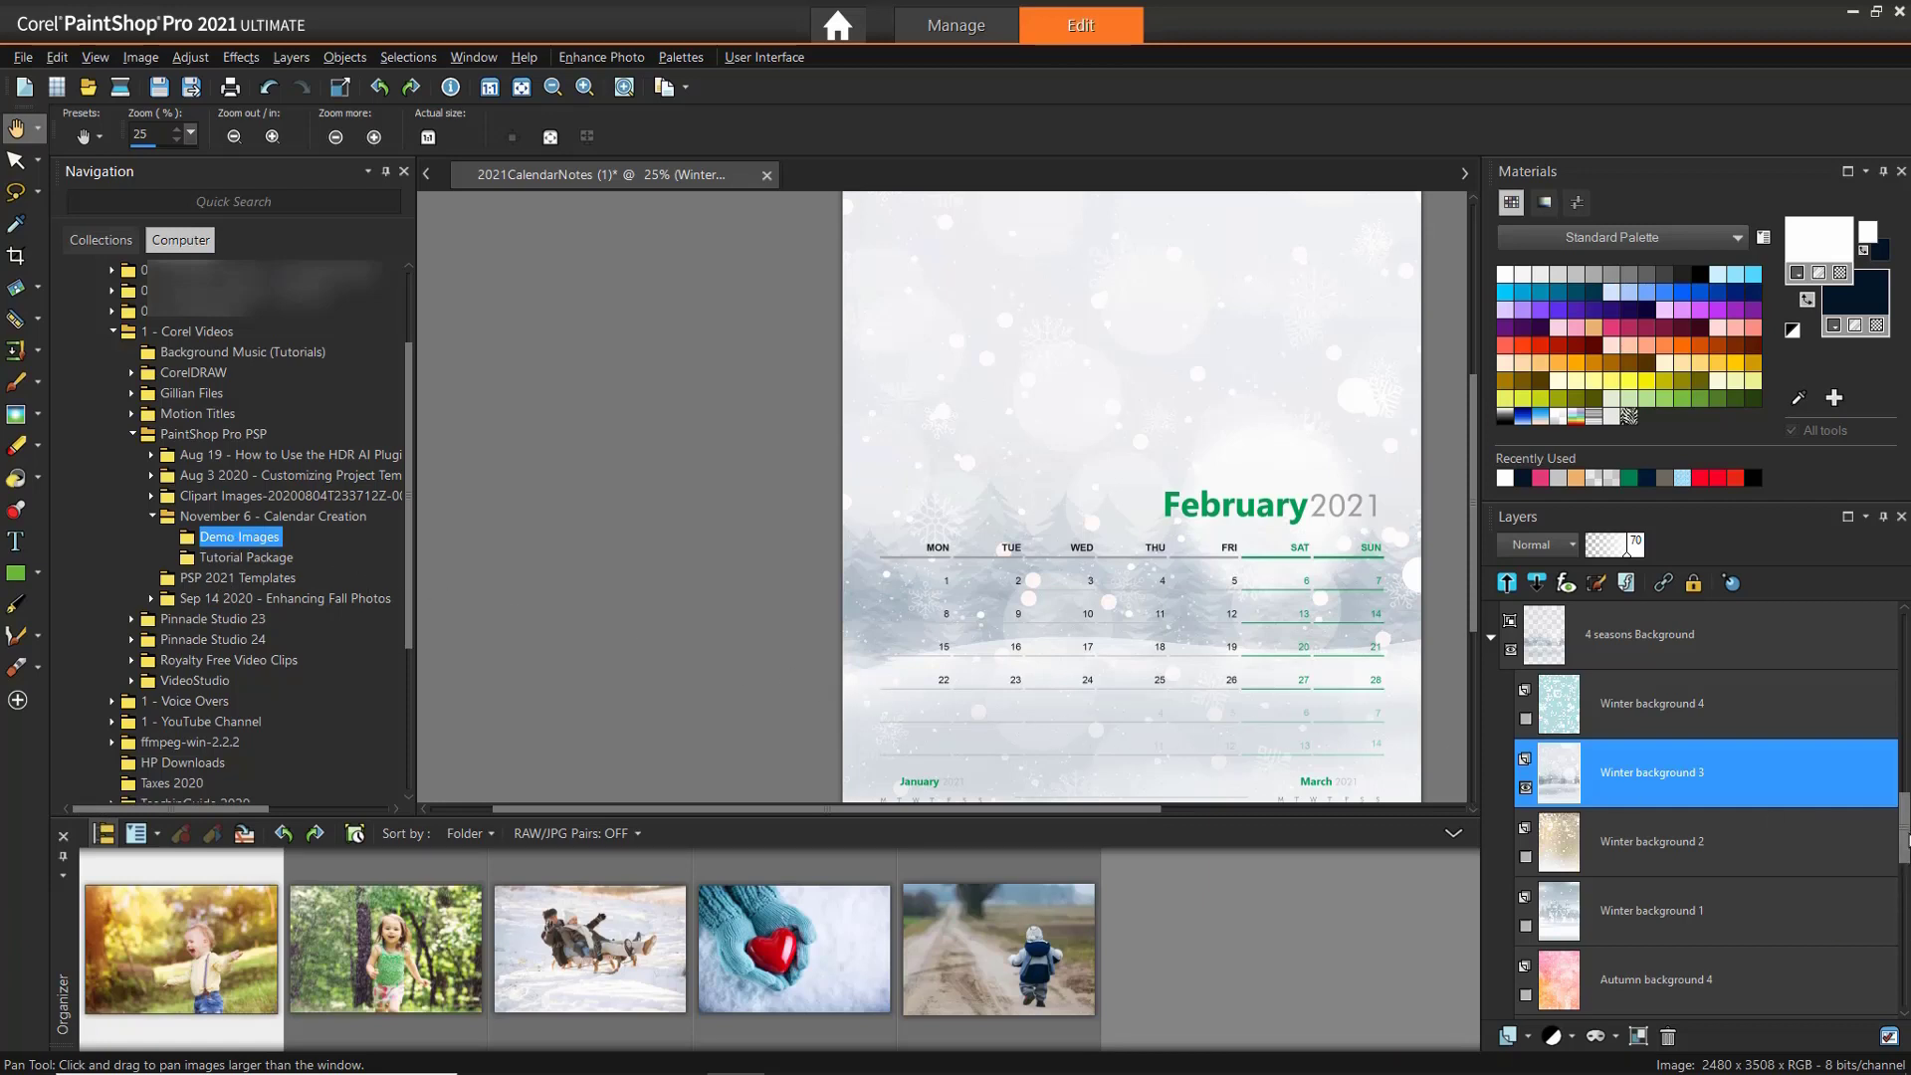
# Step: Place the Grandparents Sledding photo above the "Drag image above this layer" layer in the Your image group, and close the Organizer
pyautogui.moveTo(1908, 841); pyautogui.dragTo(1908, 801)
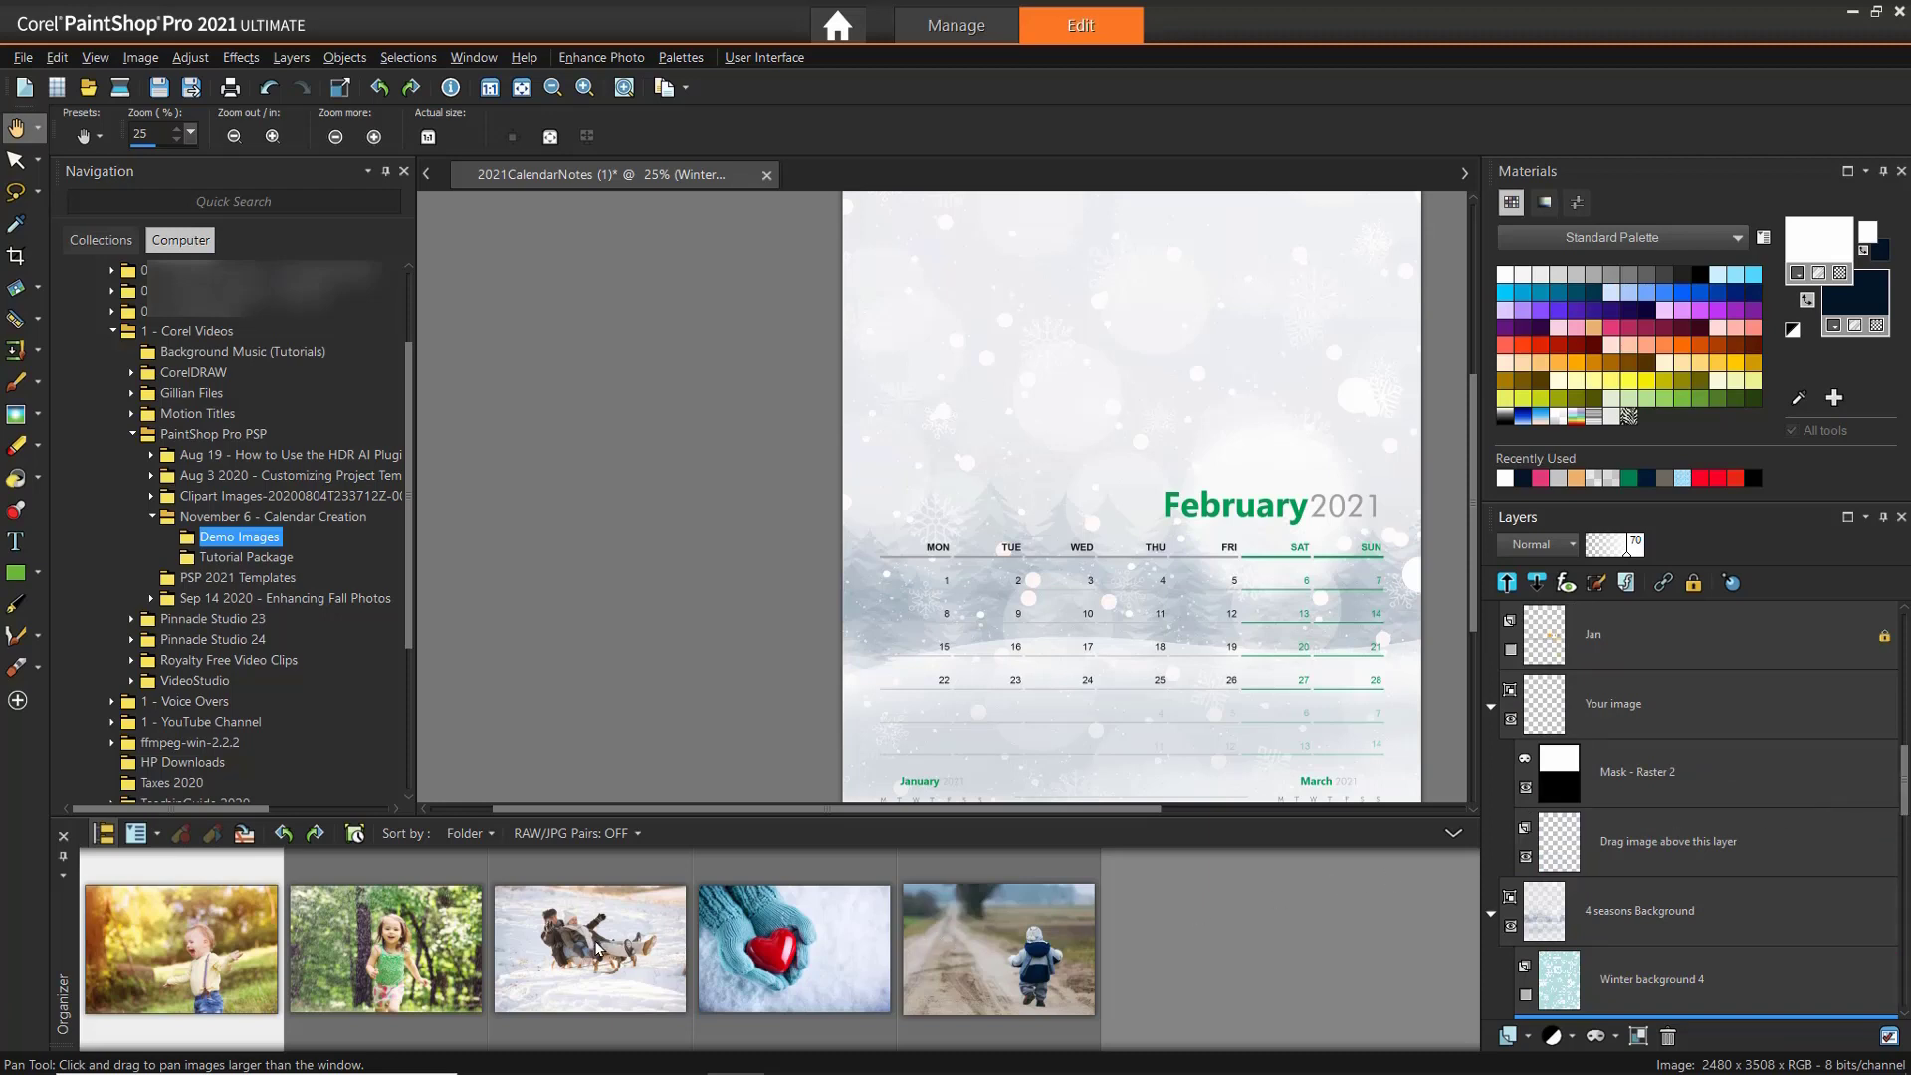
pyautogui.moveTo(597, 947)
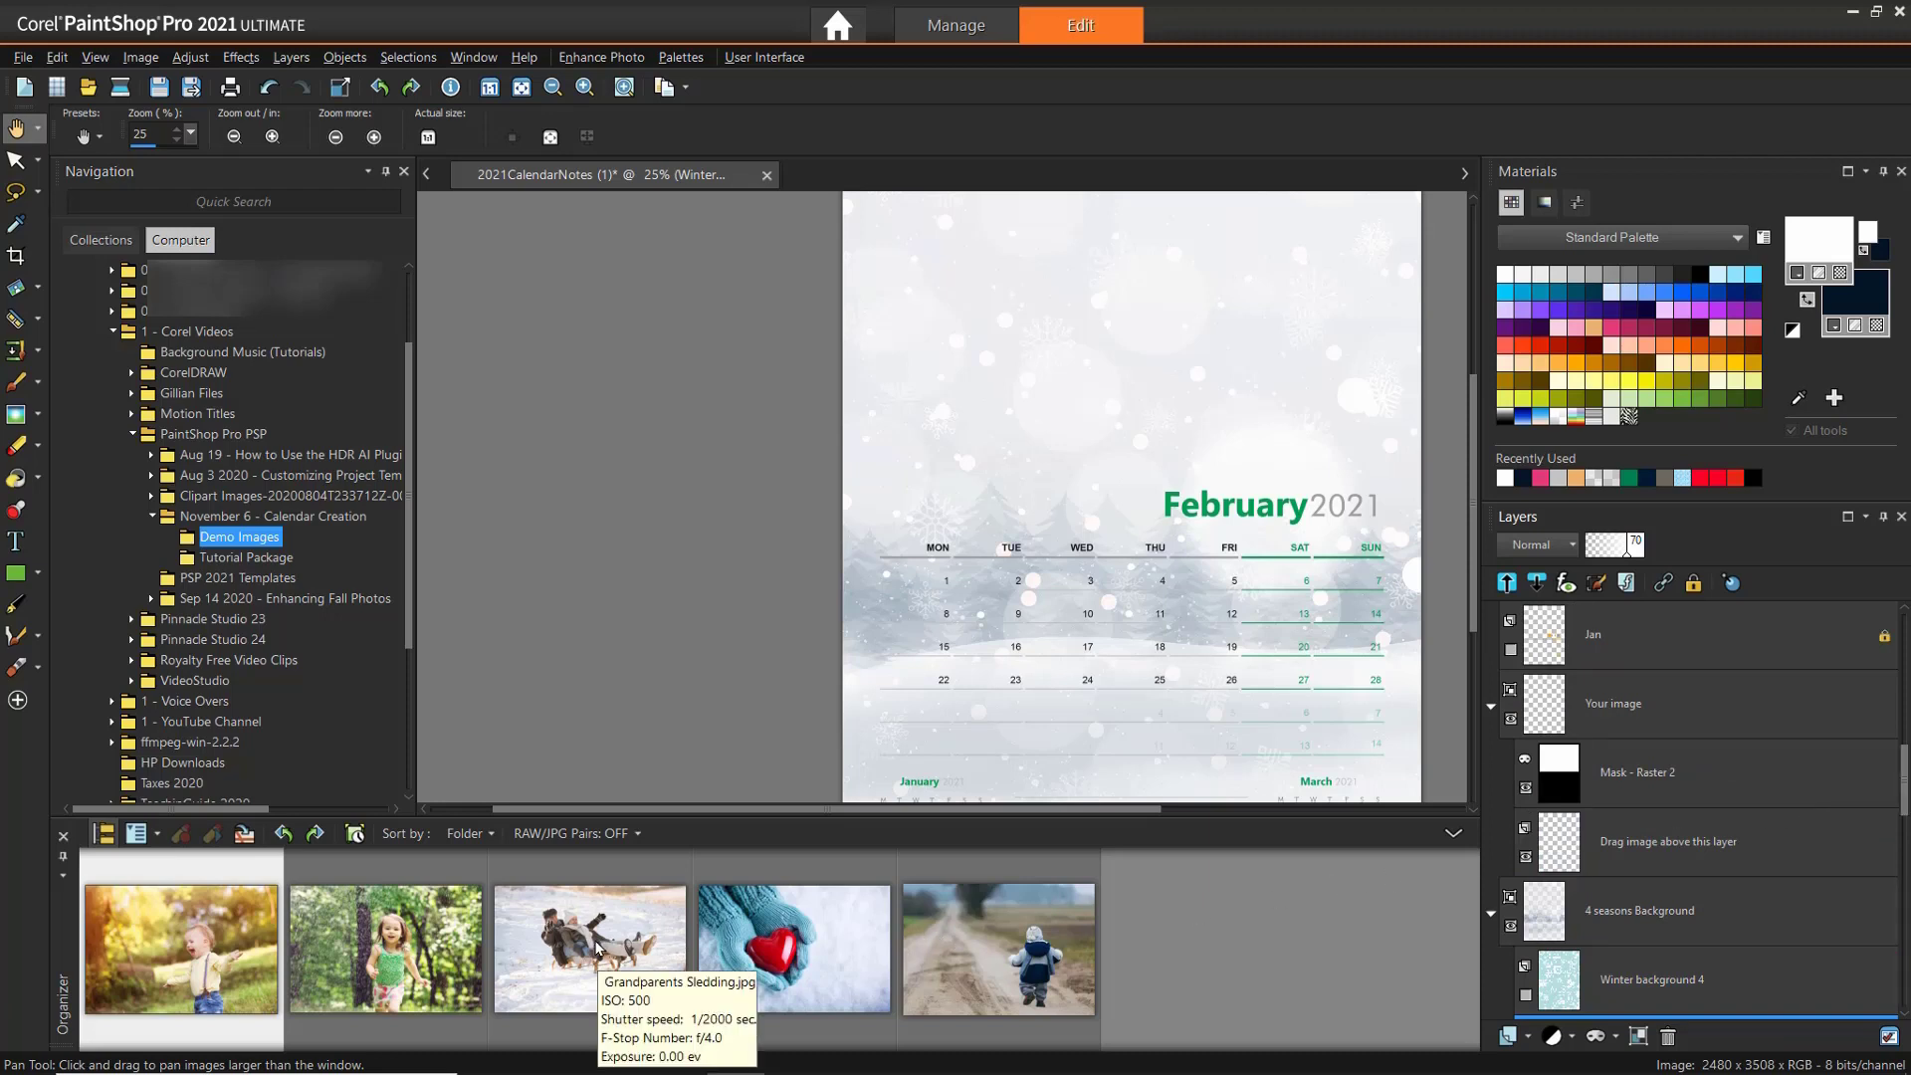
pyautogui.click(602, 946)
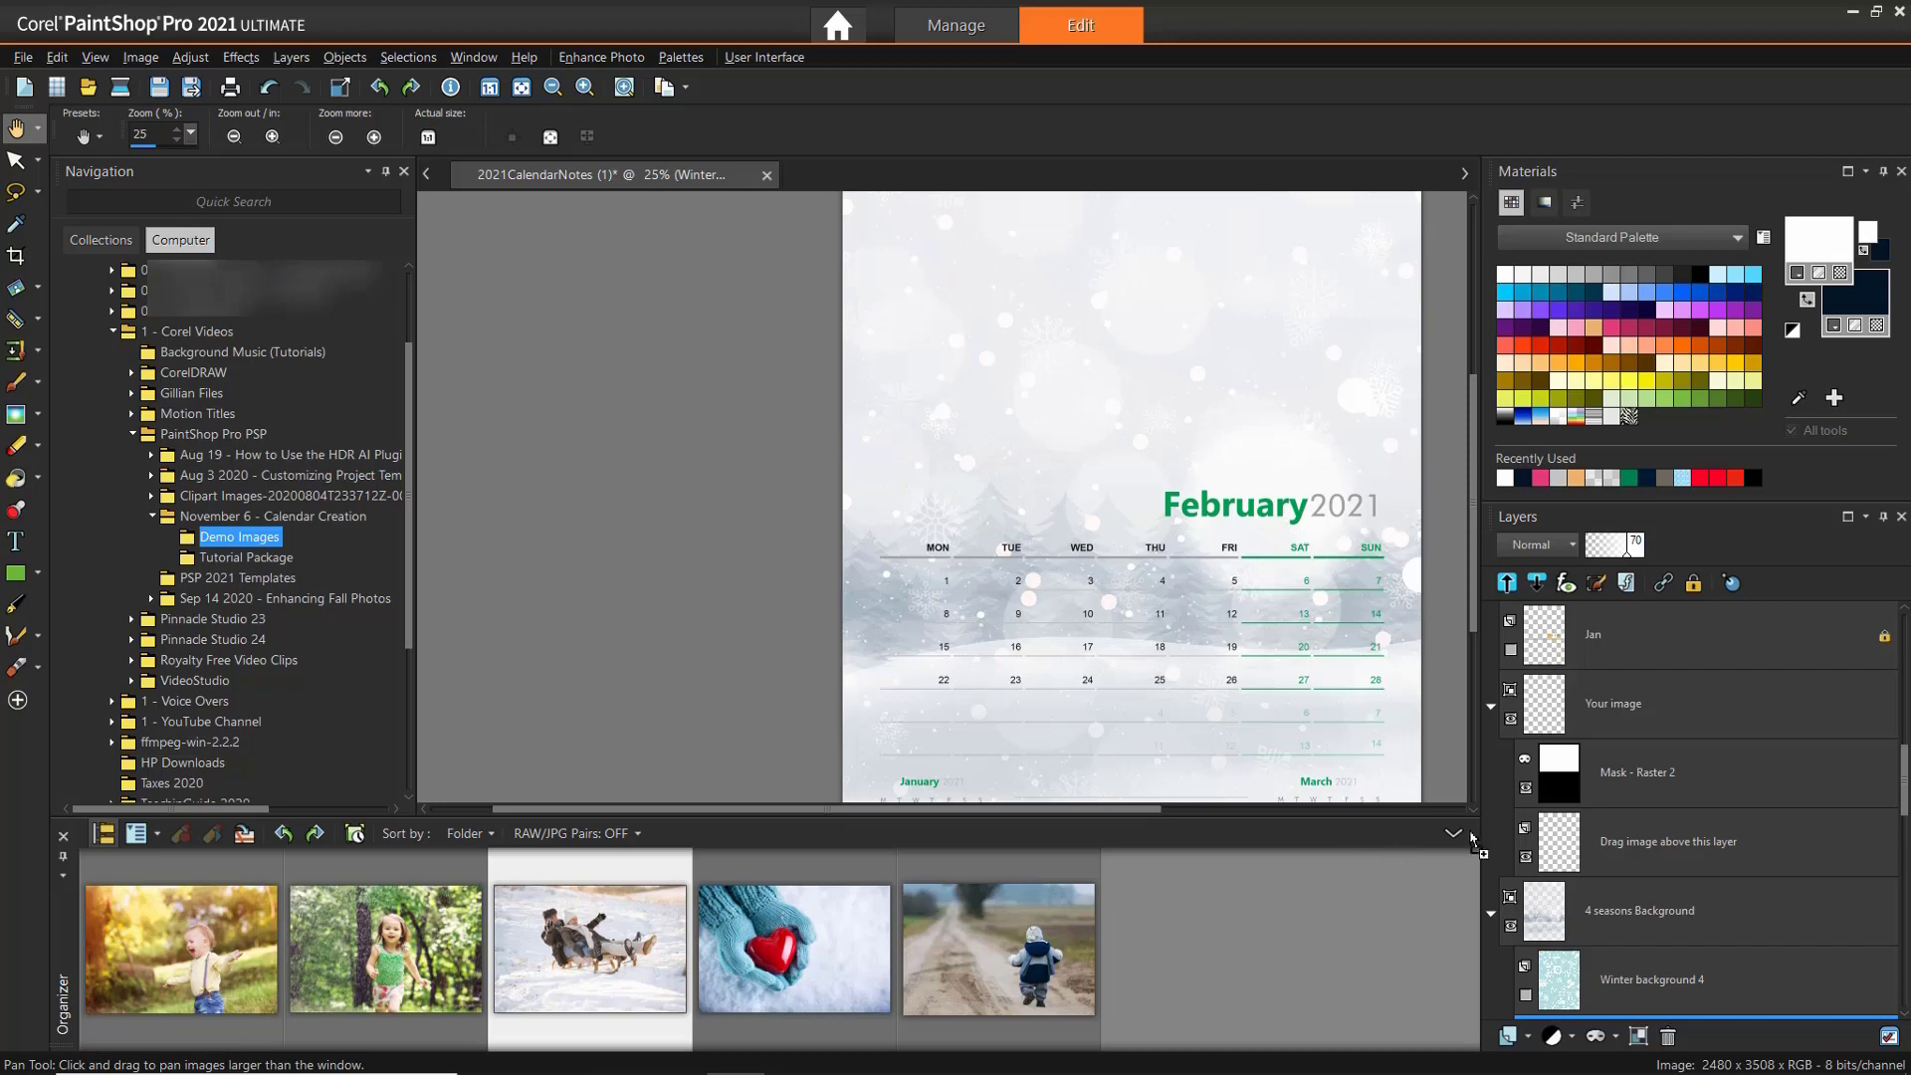
pyautogui.moveTo(1473, 839); pyautogui.dragTo(1530, 823)
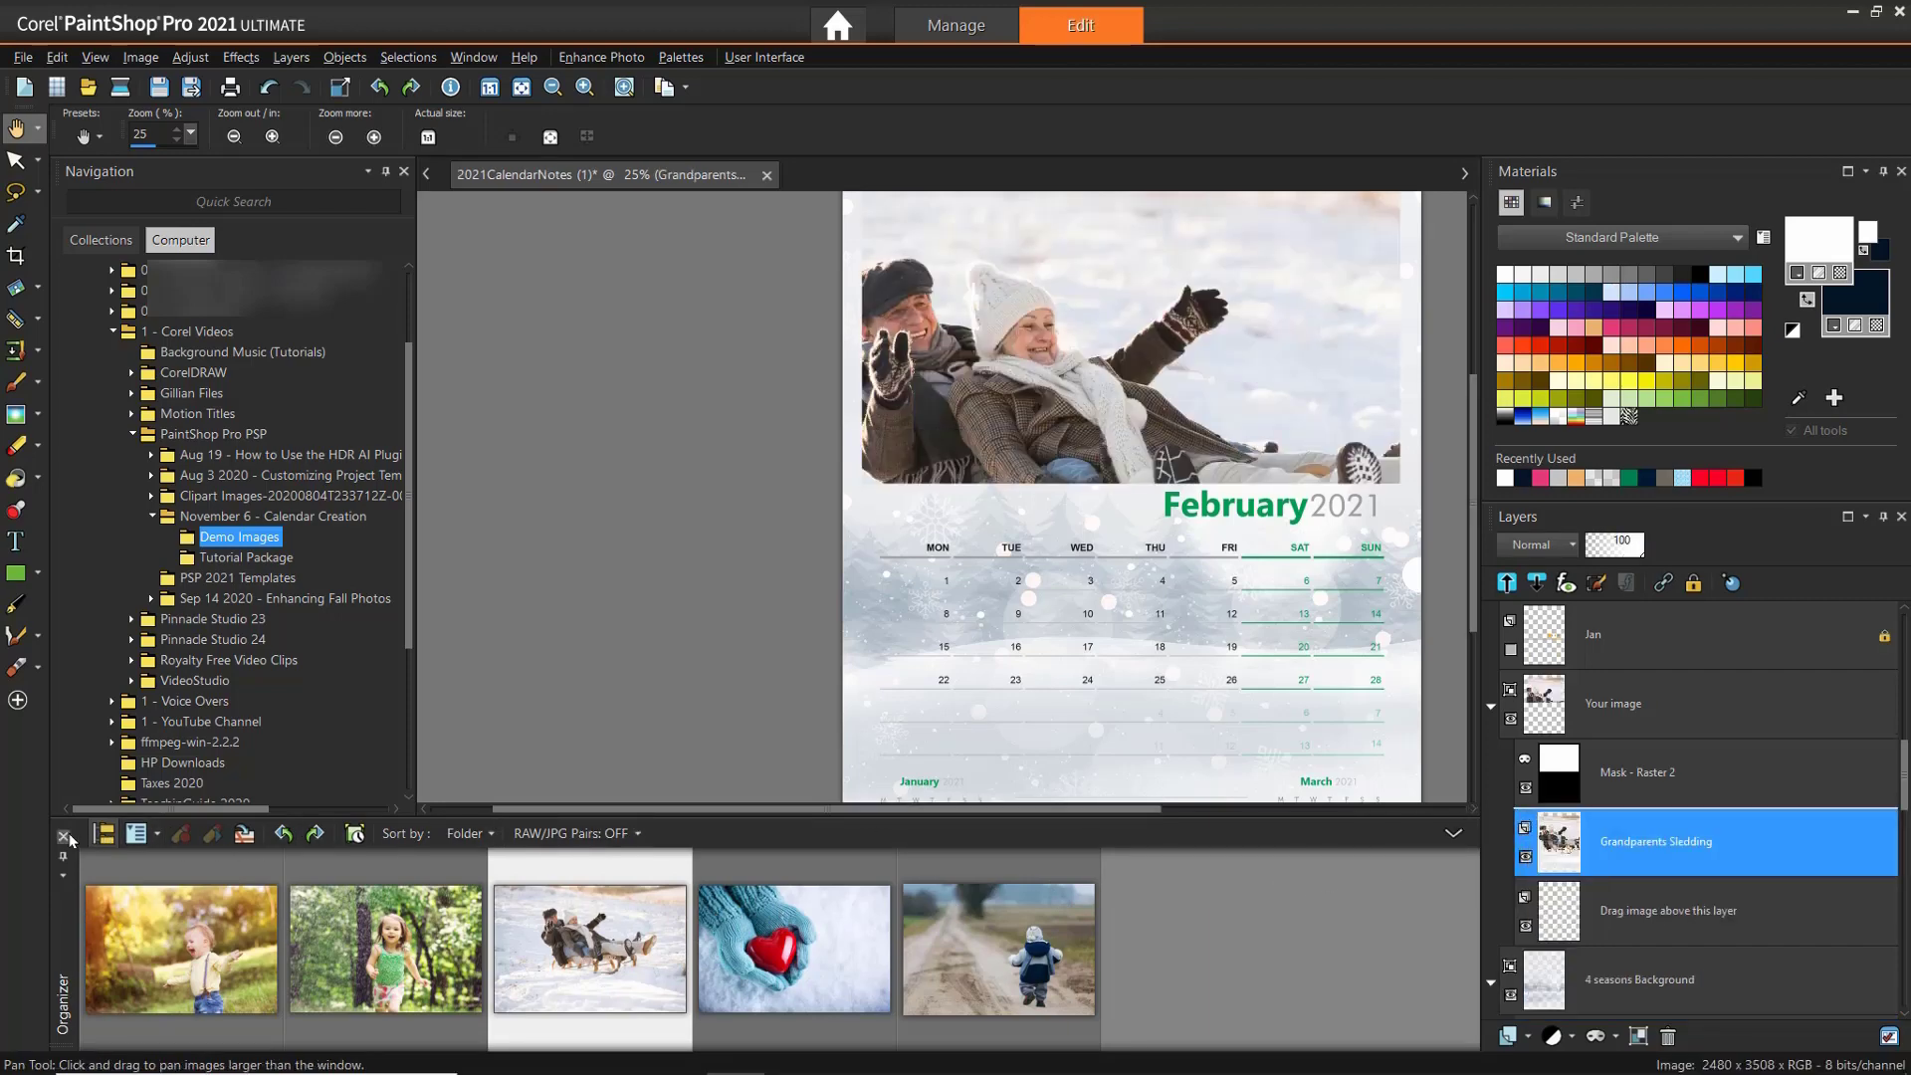
pyautogui.click(64, 836)
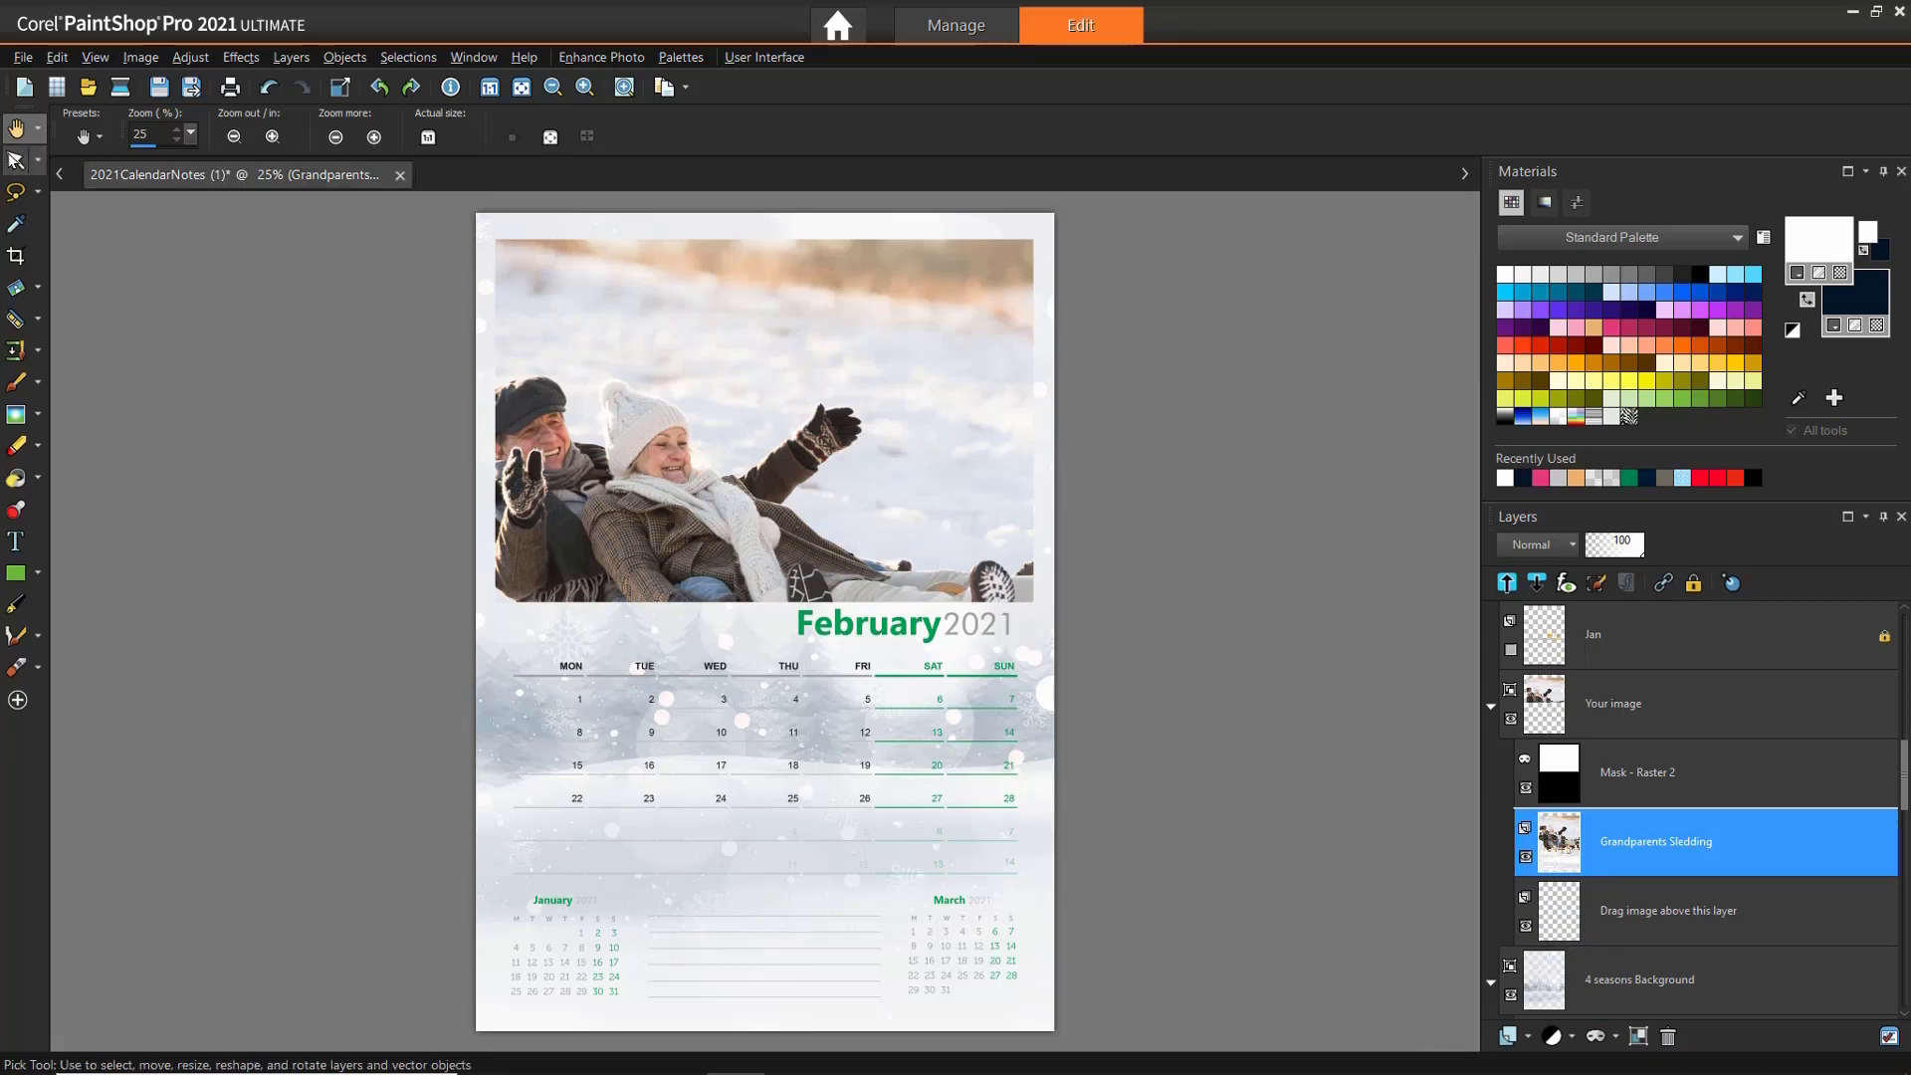
# Step: Scale the sledding photo to about 66% and position it at about X -363, Y 18 so the couple fills the photo area
pyautogui.click(15, 159)
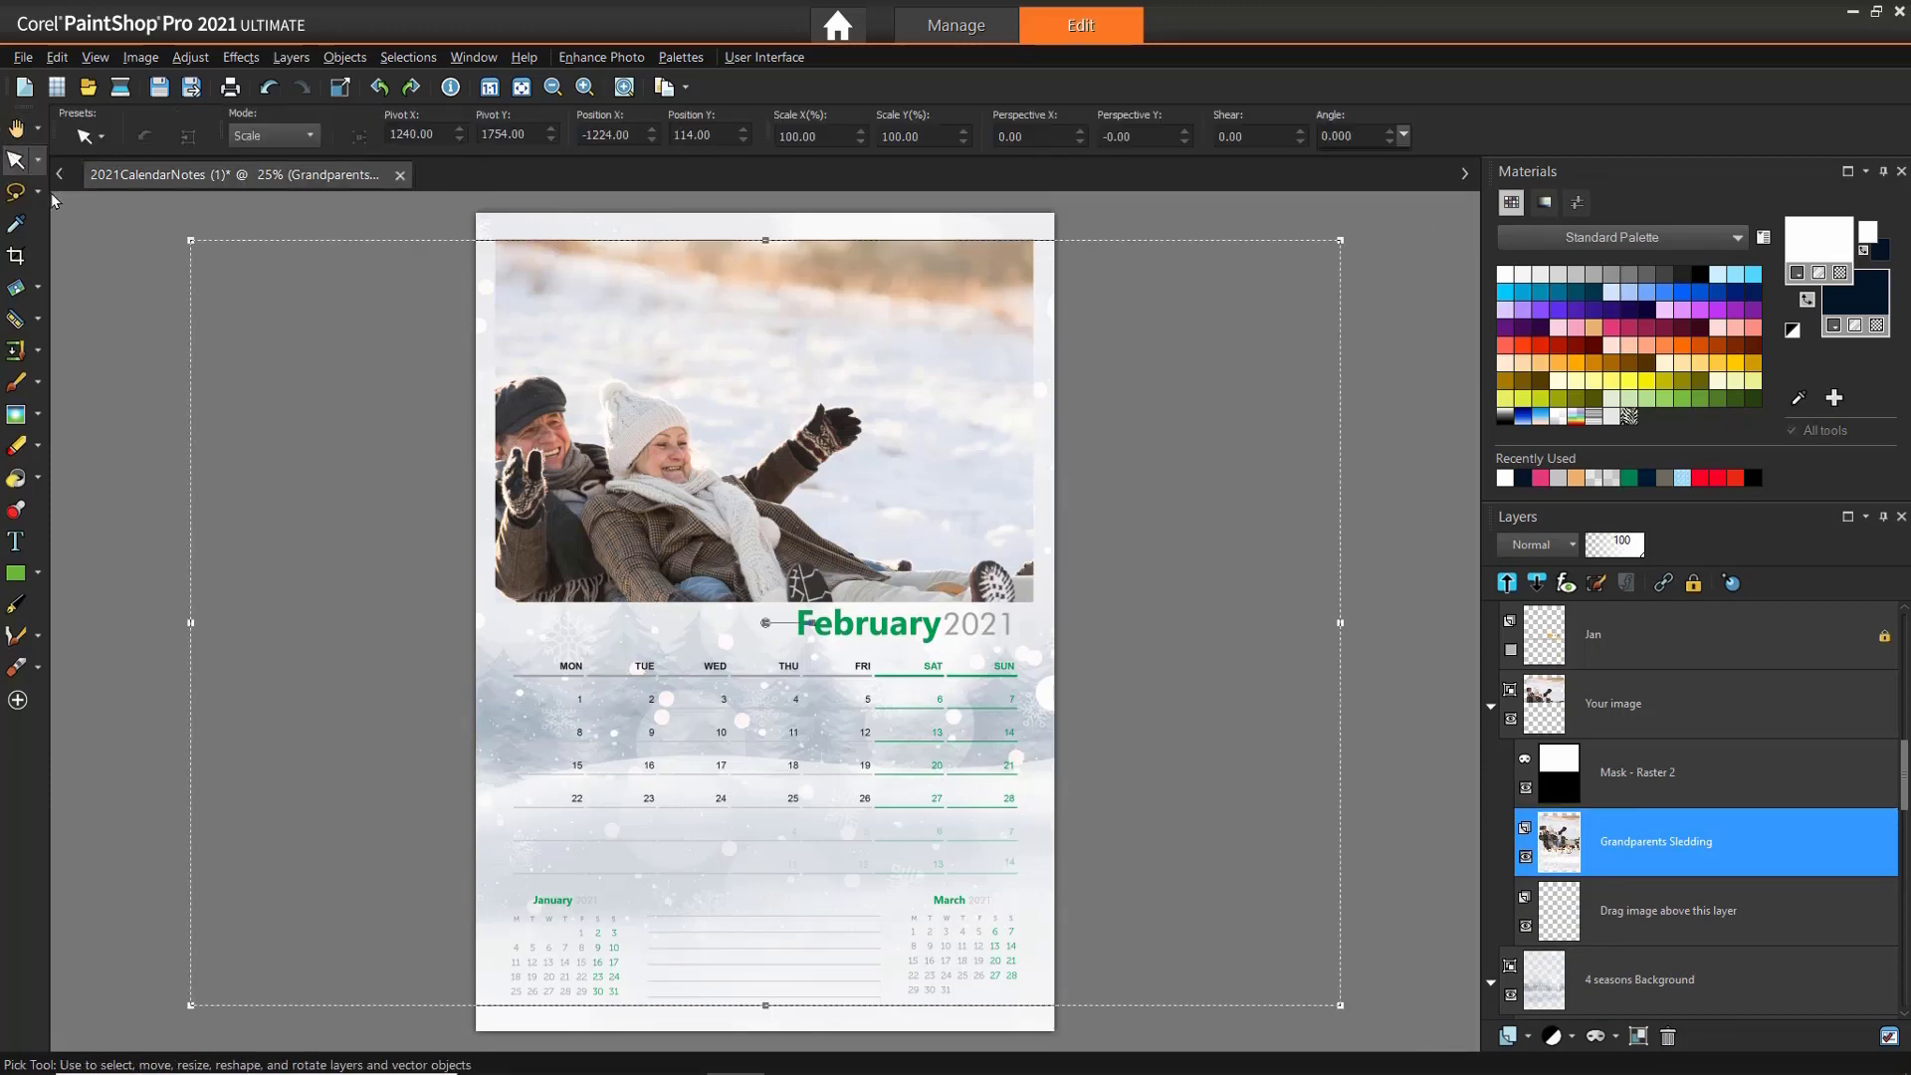
pyautogui.moveTo(190, 1009); pyautogui.dragTo(479, 819)
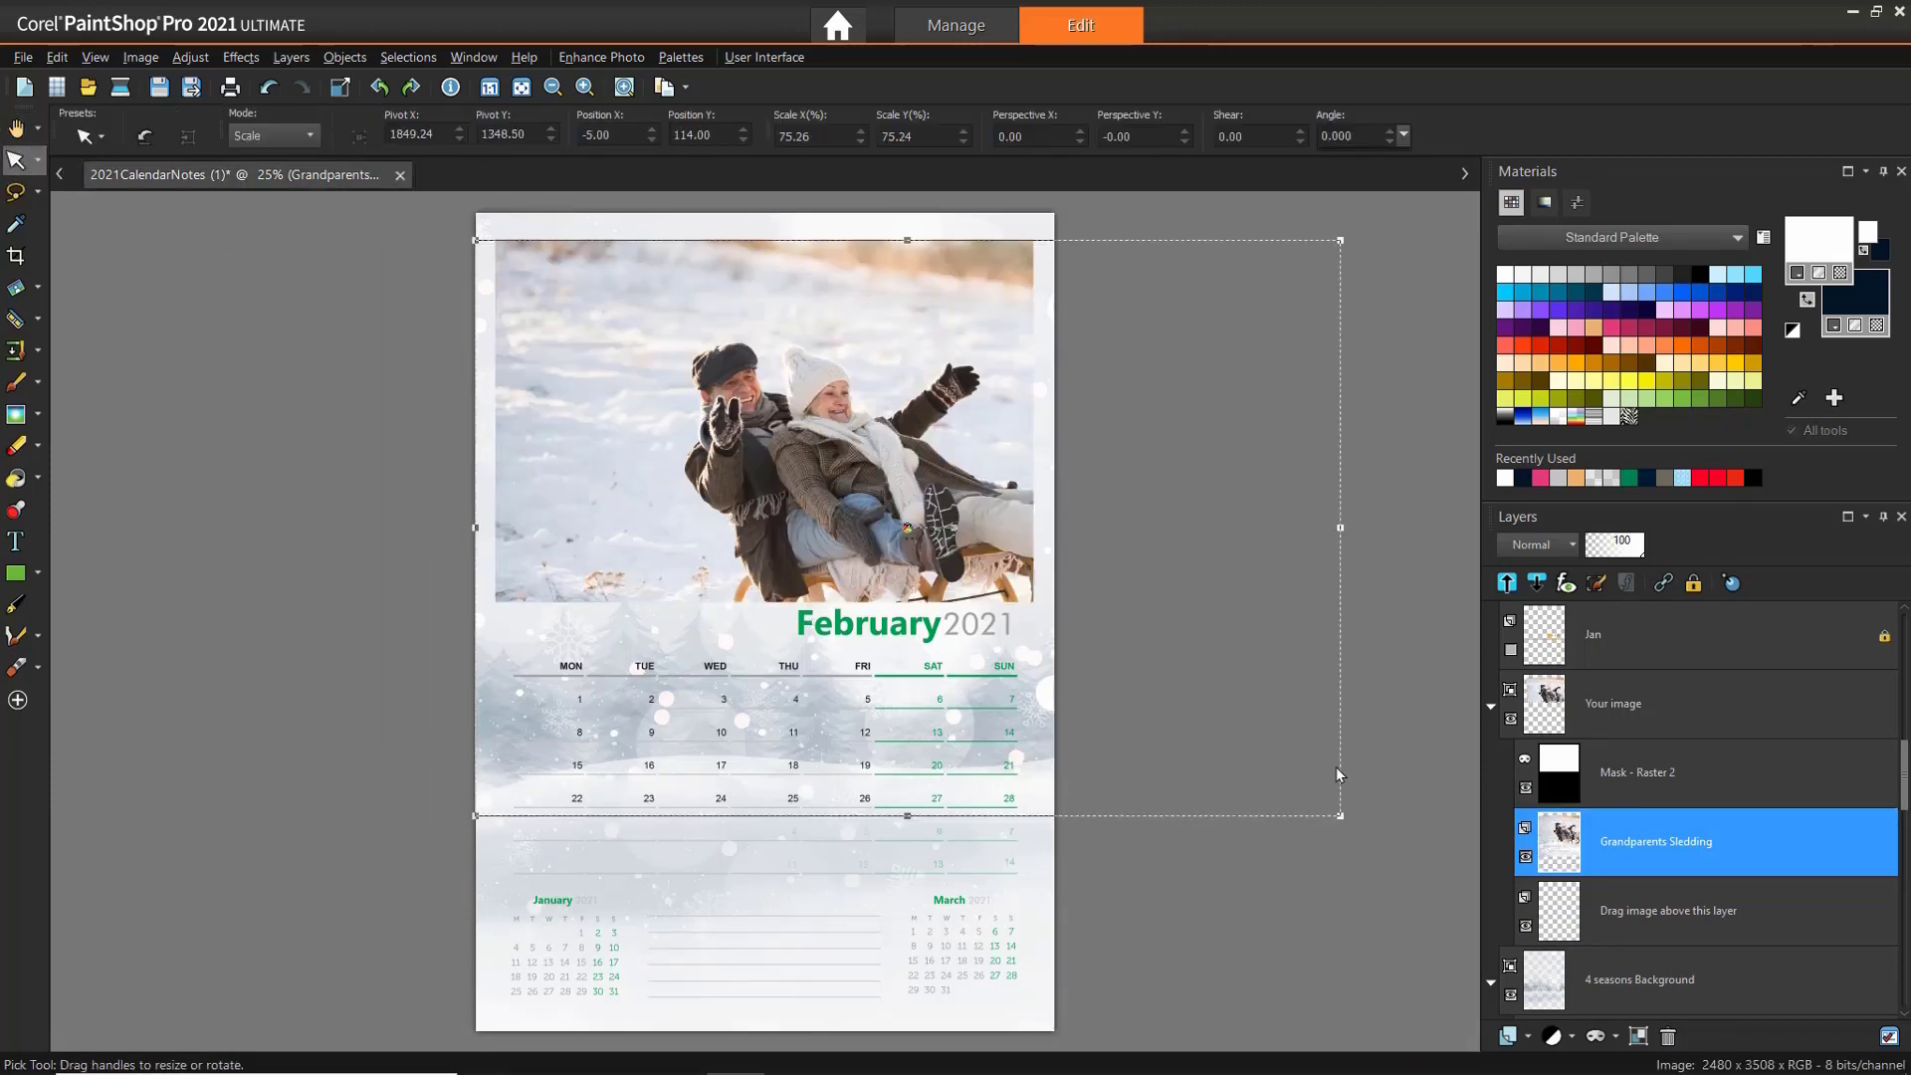
pyautogui.moveTo(1139, 687)
pyautogui.mouseDown()
pyautogui.moveTo(1073, 645)
pyautogui.moveTo(1150, 689)
pyautogui.mouseUp()
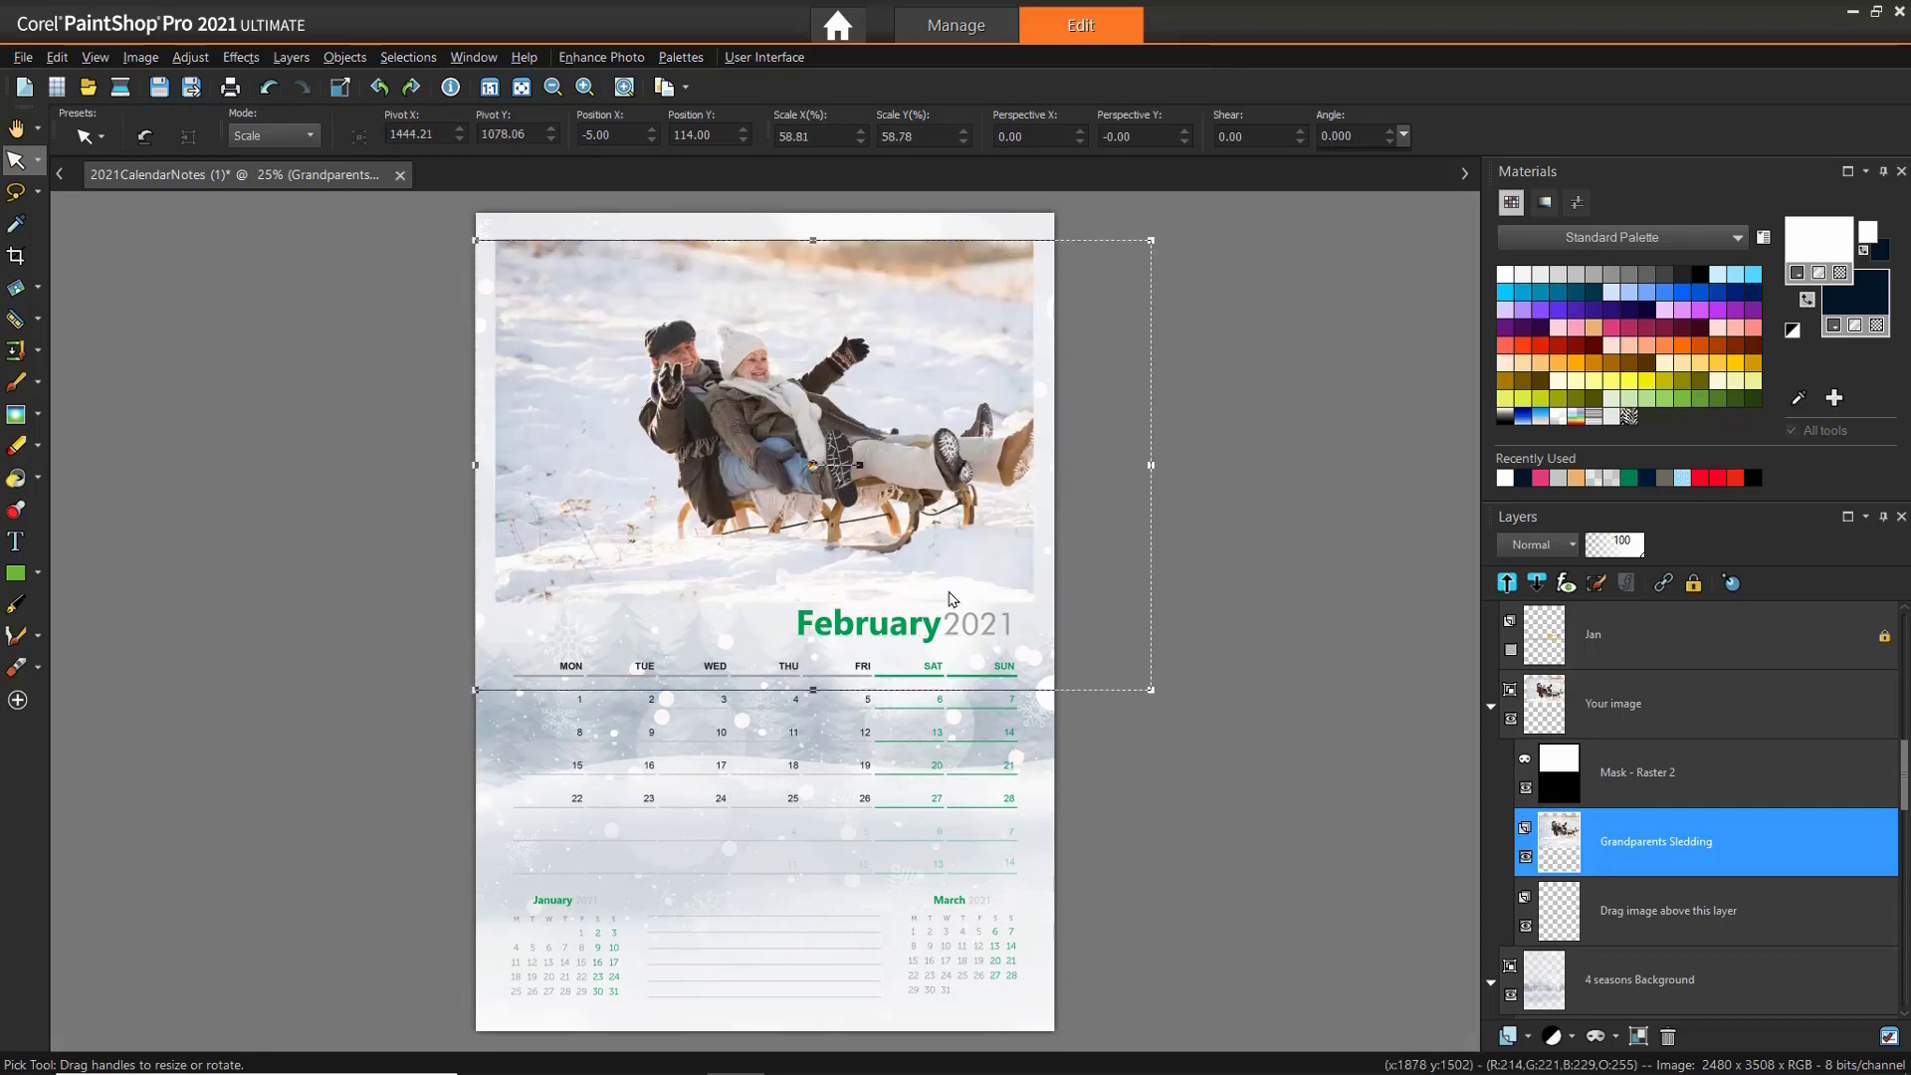
pyautogui.moveTo(814, 465); pyautogui.dragTo(778, 447)
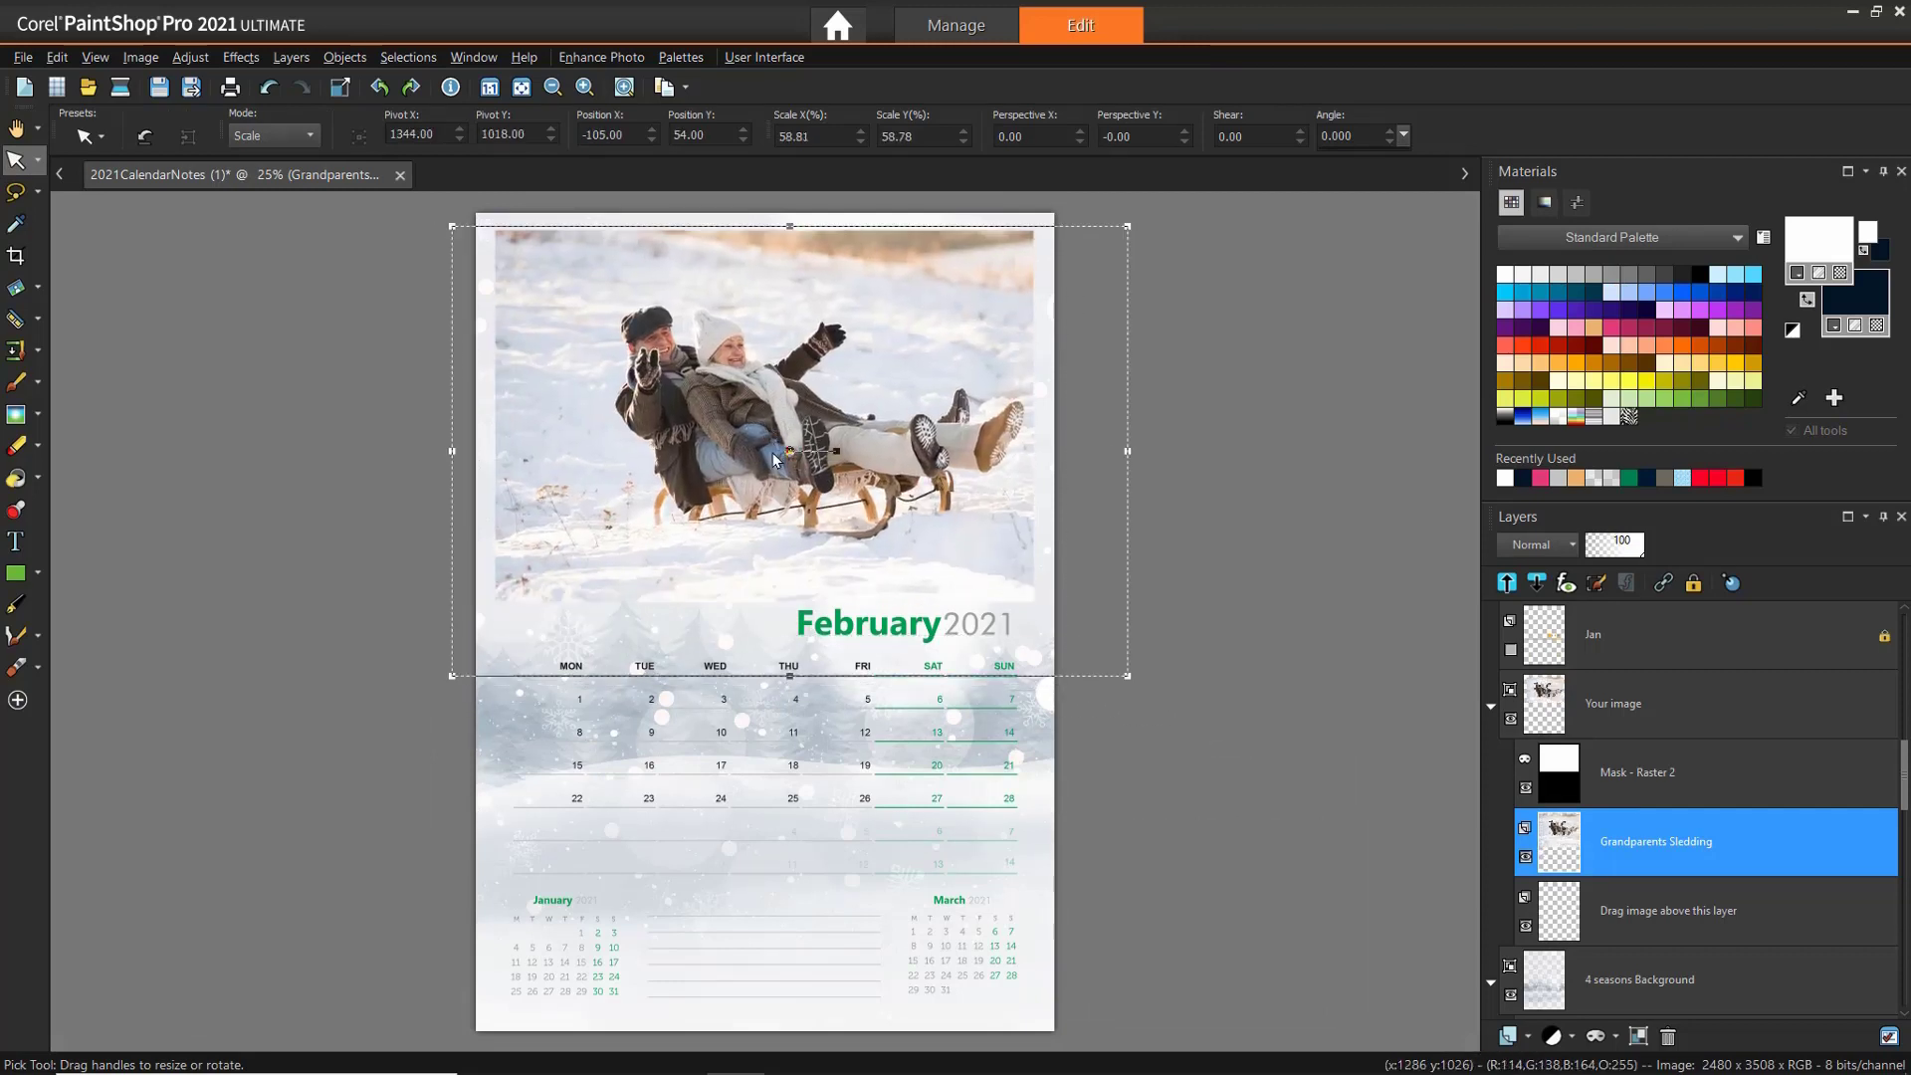
pyautogui.moveTo(377, 729); pyautogui.dragTo(375, 728)
pyautogui.moveTo(751, 481); pyautogui.dragTo(767, 471)
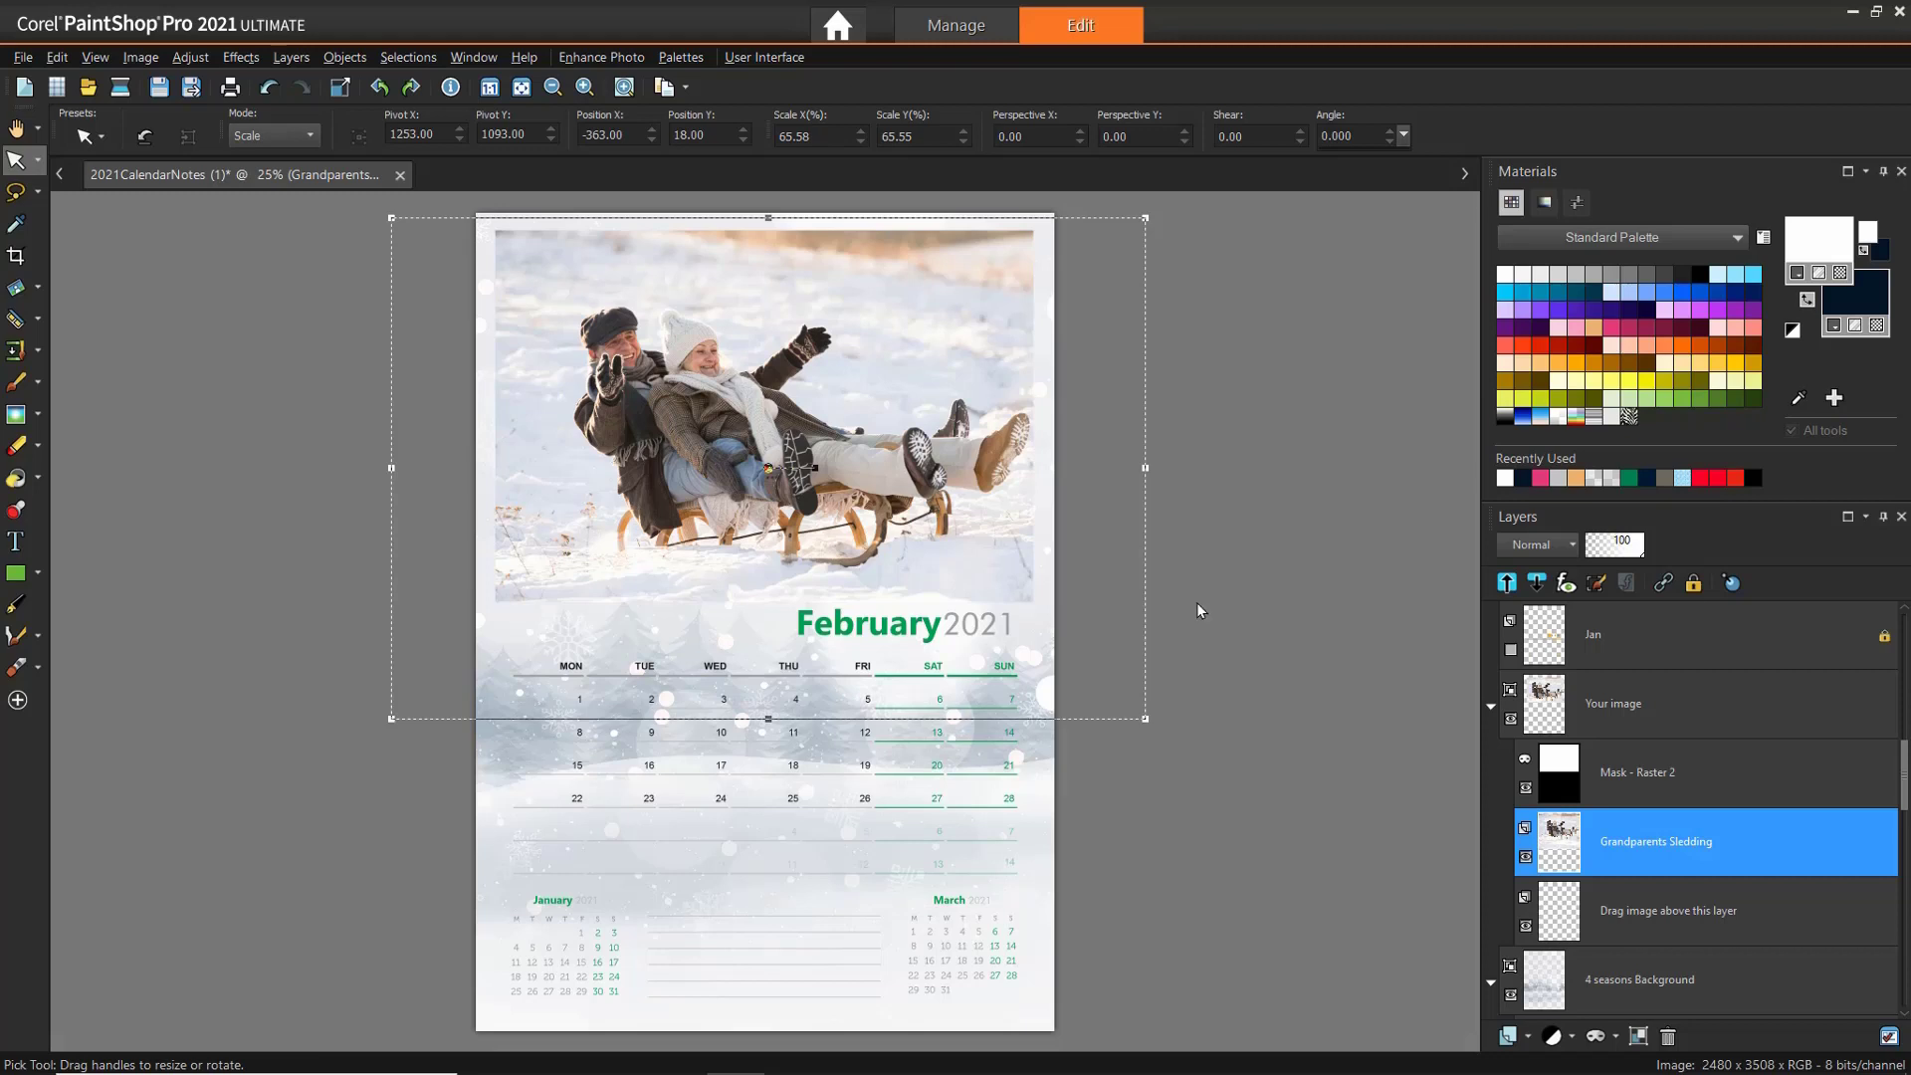
# Step: Add the two-line vector text "Valentine's Day" beside February 14, on a new layer above the Your image group
pyautogui.click(1614, 690)
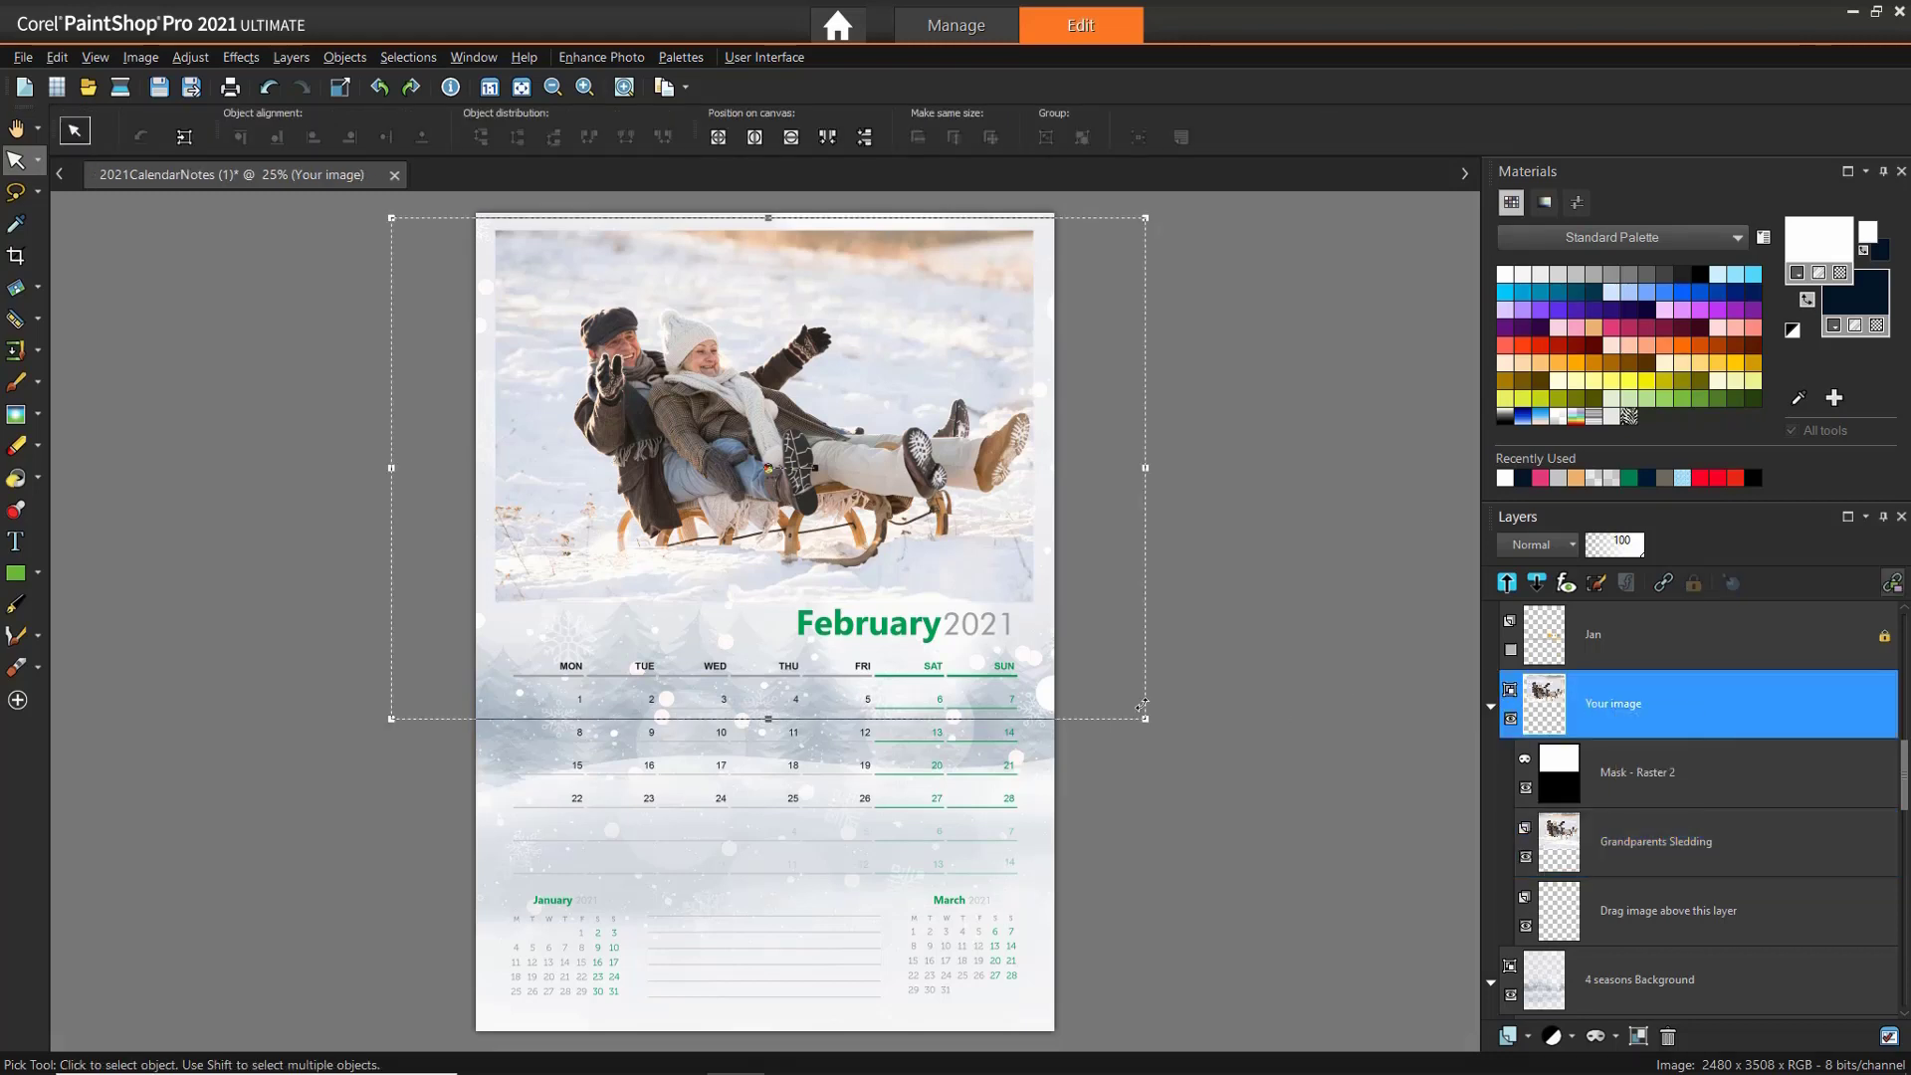
pyautogui.click(16, 543)
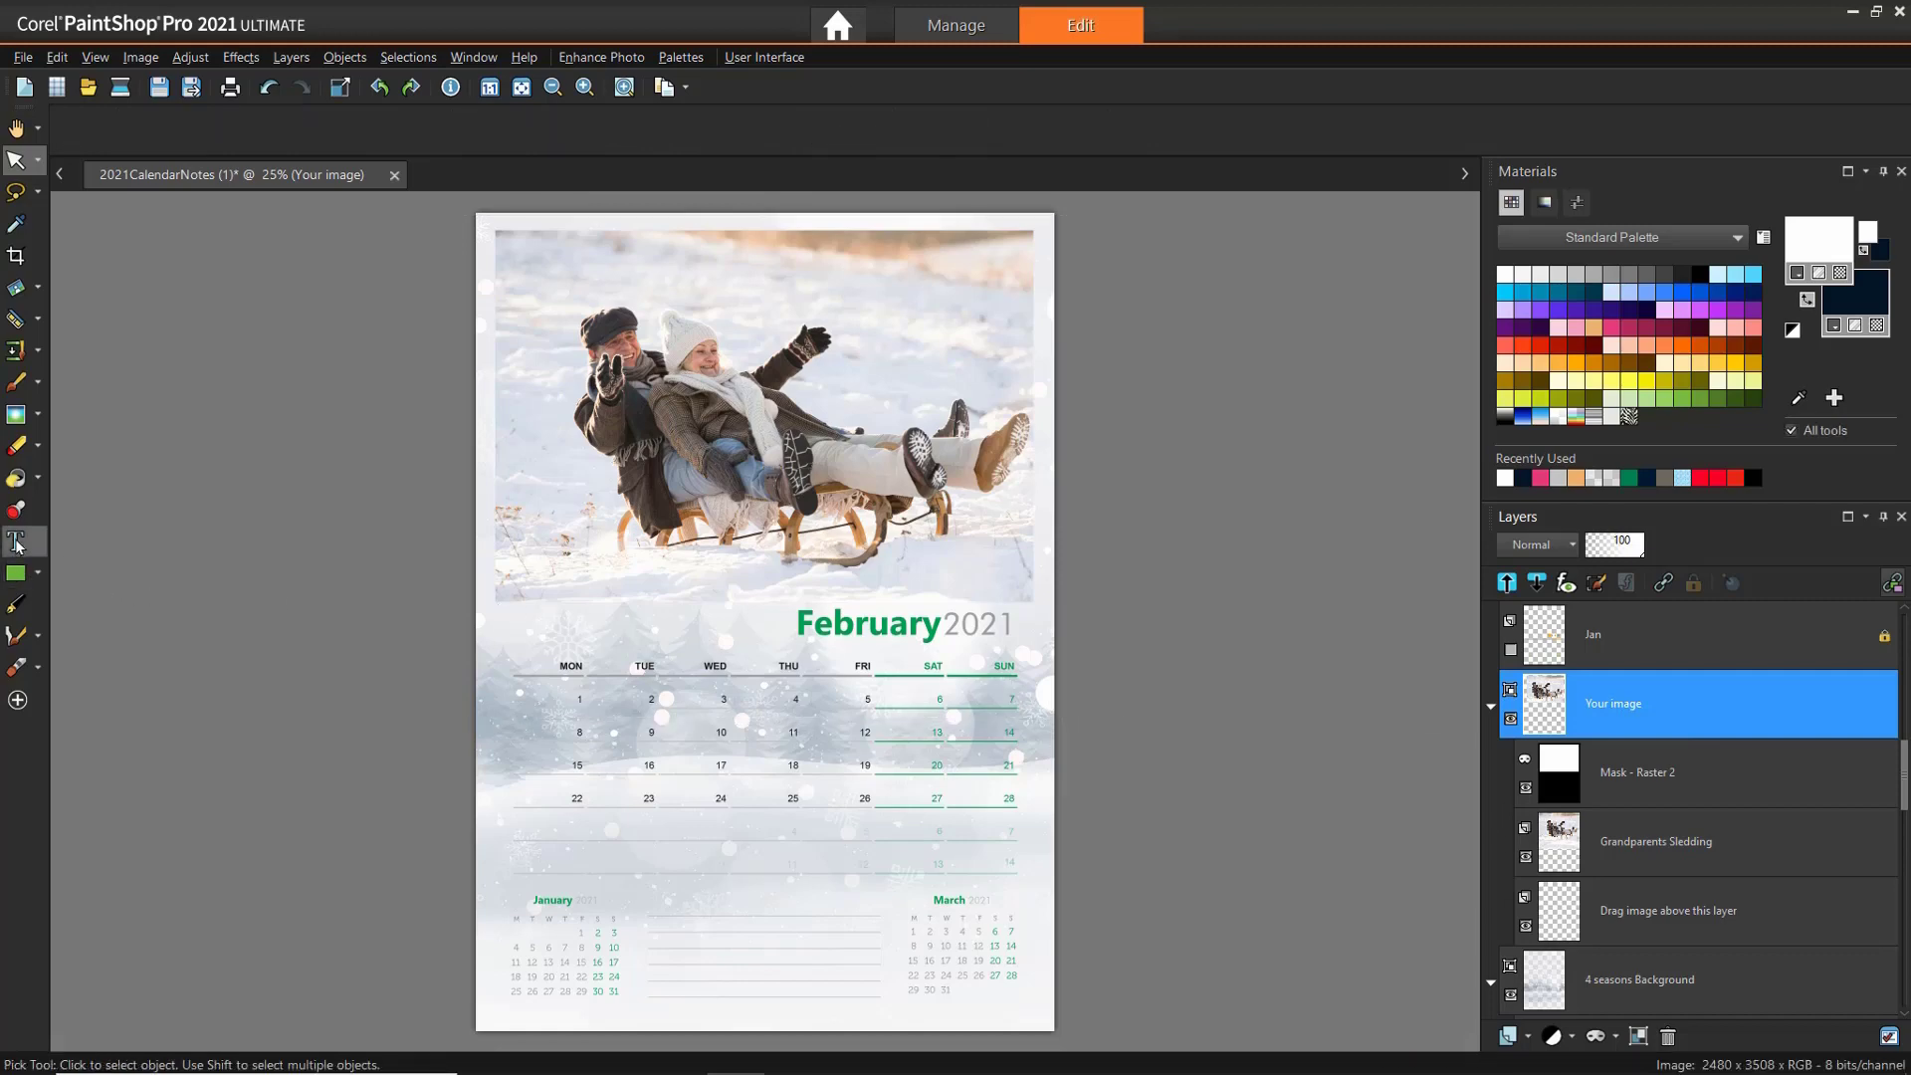
pyautogui.scroll(2, 984, 745)
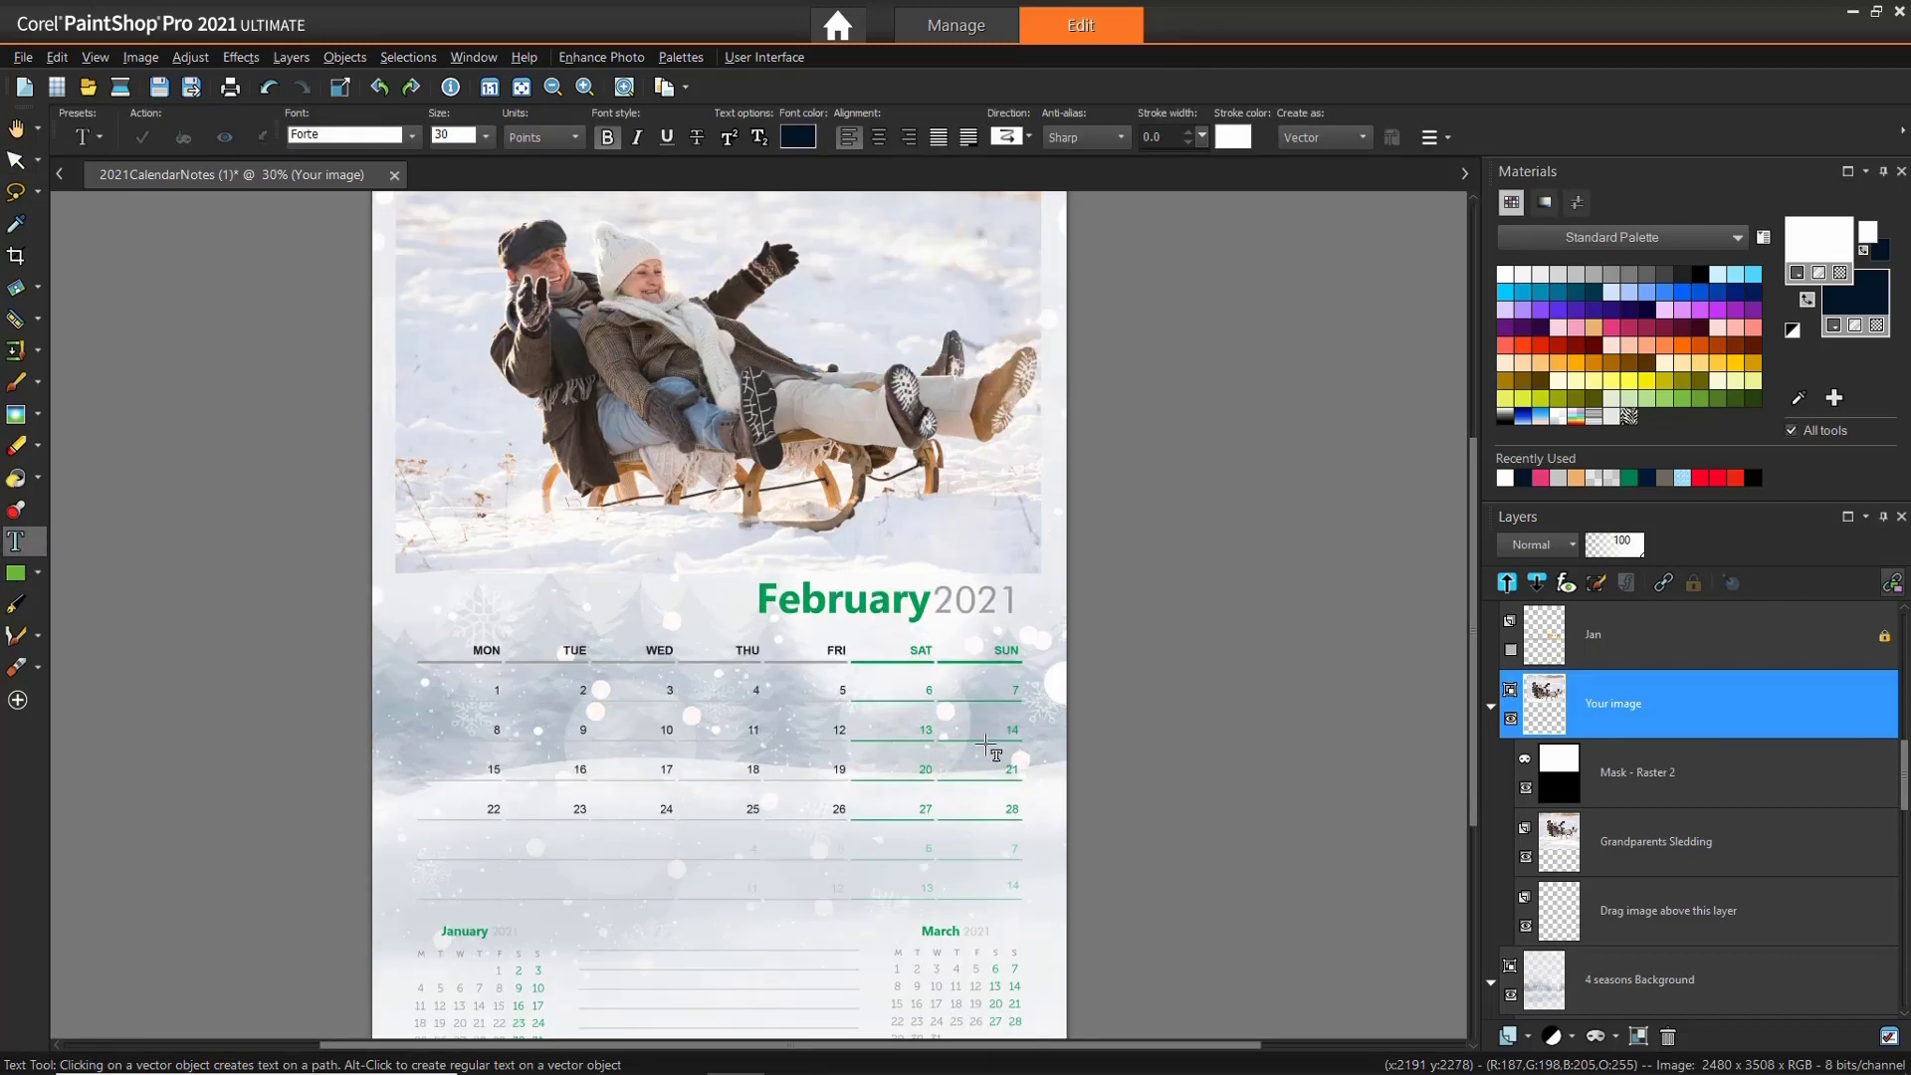
pyautogui.scroll(1, 983, 745)
pyautogui.click(926, 718)
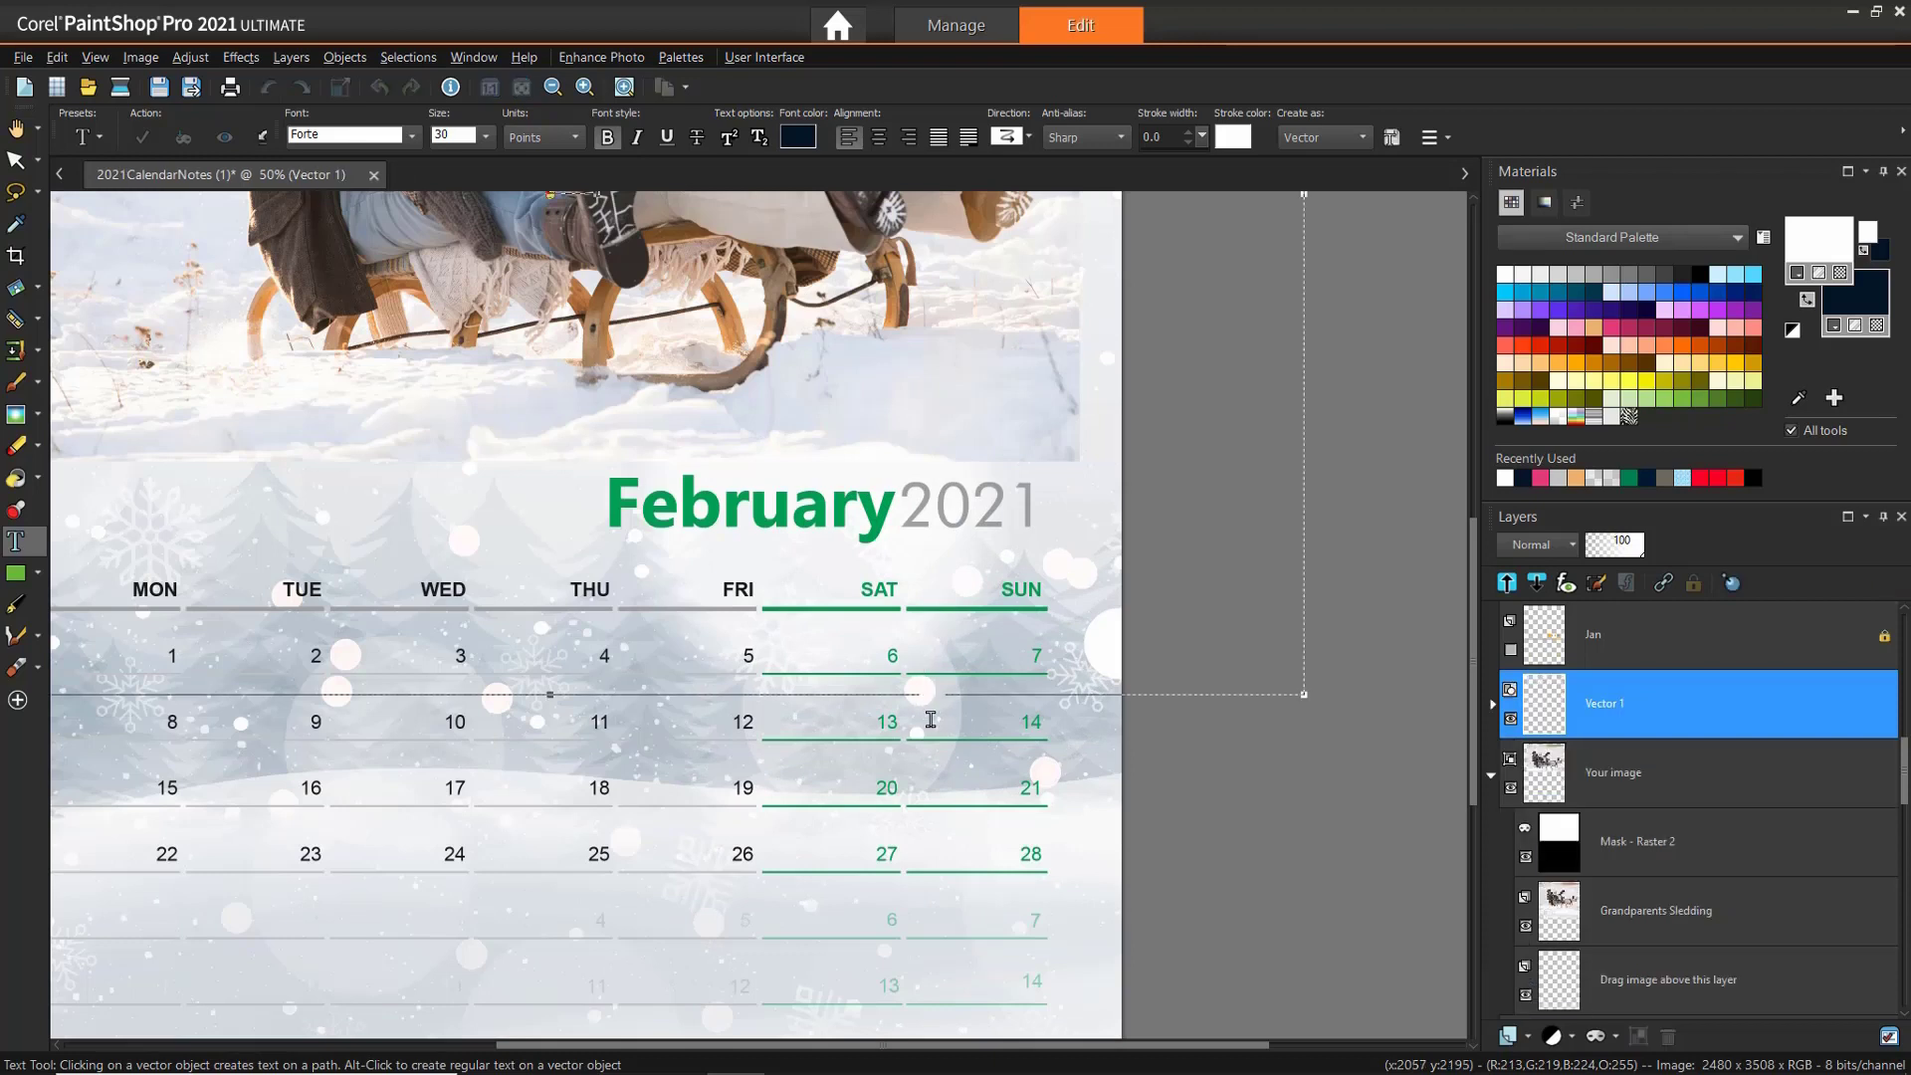
pyautogui.write('Valenti')
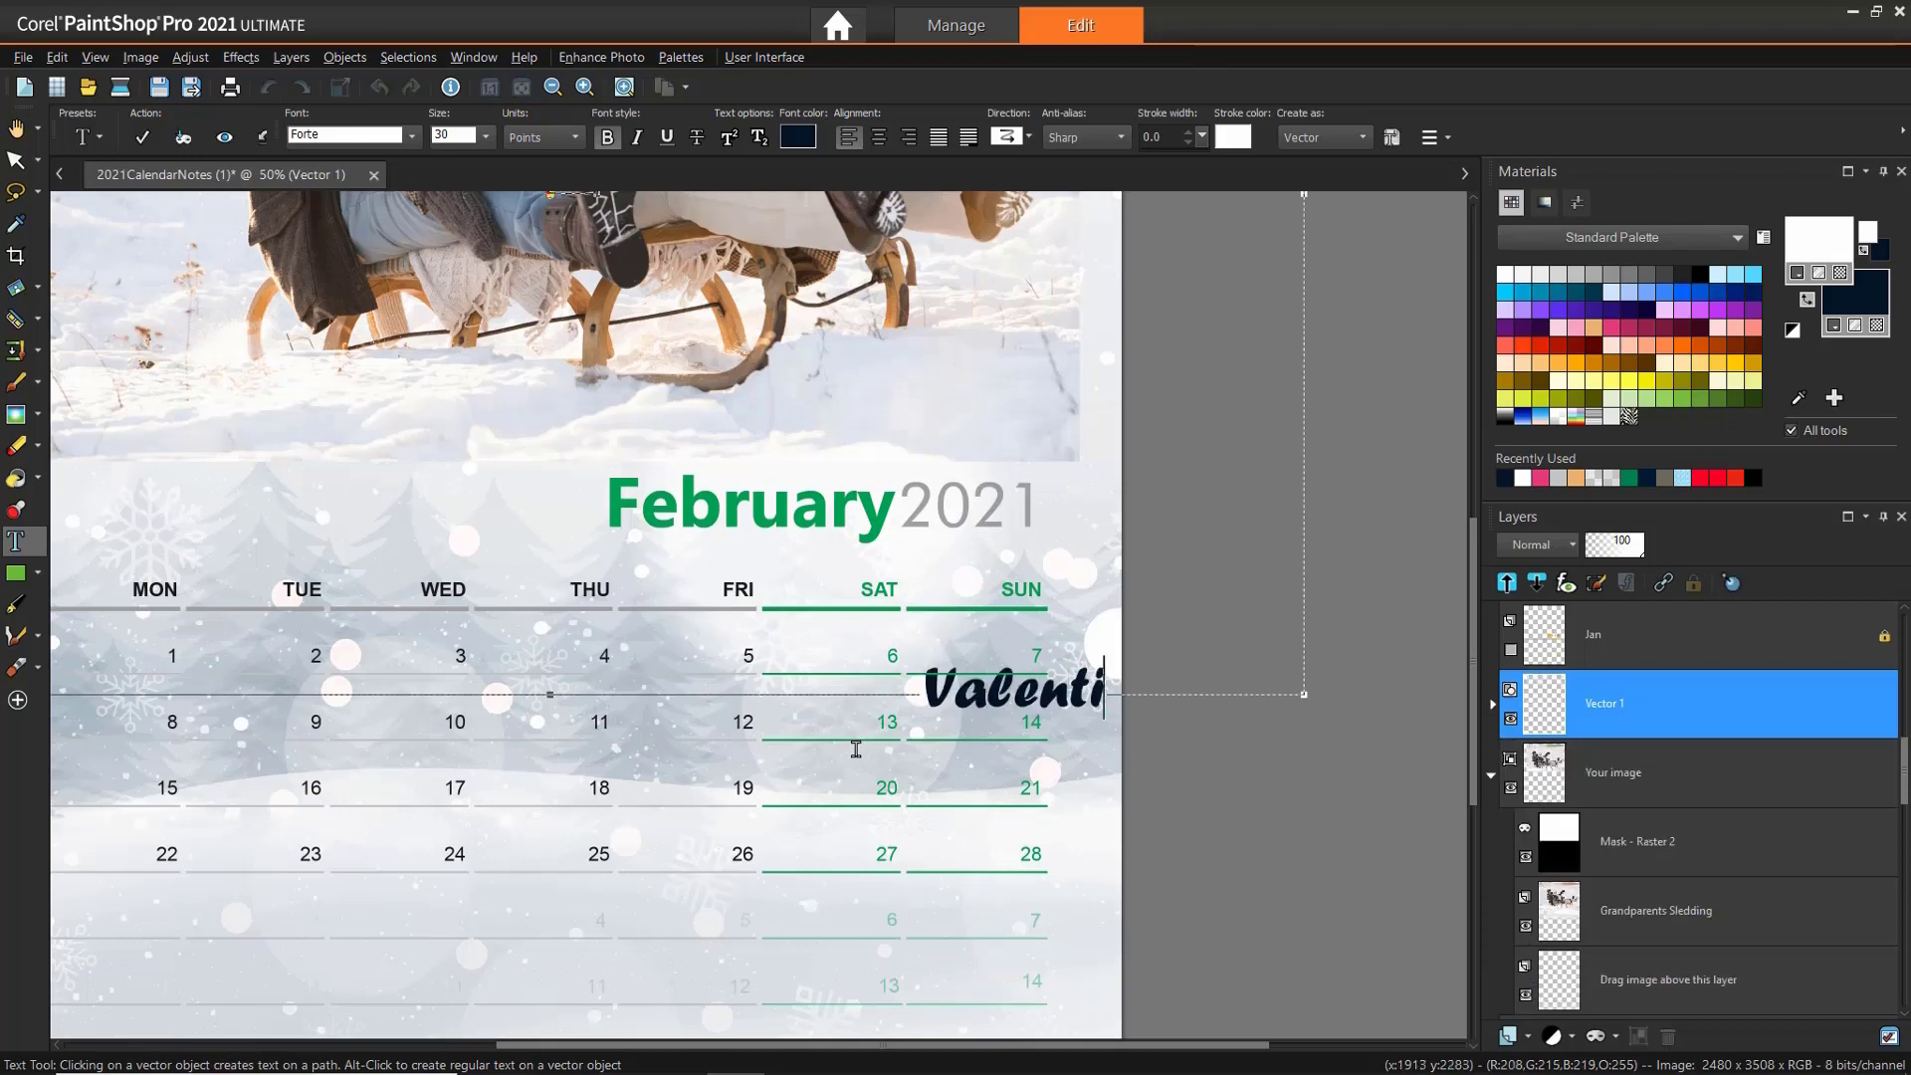
pyautogui.write("ne's")
pyautogui.press('Return')
pyautogui.write('Day')
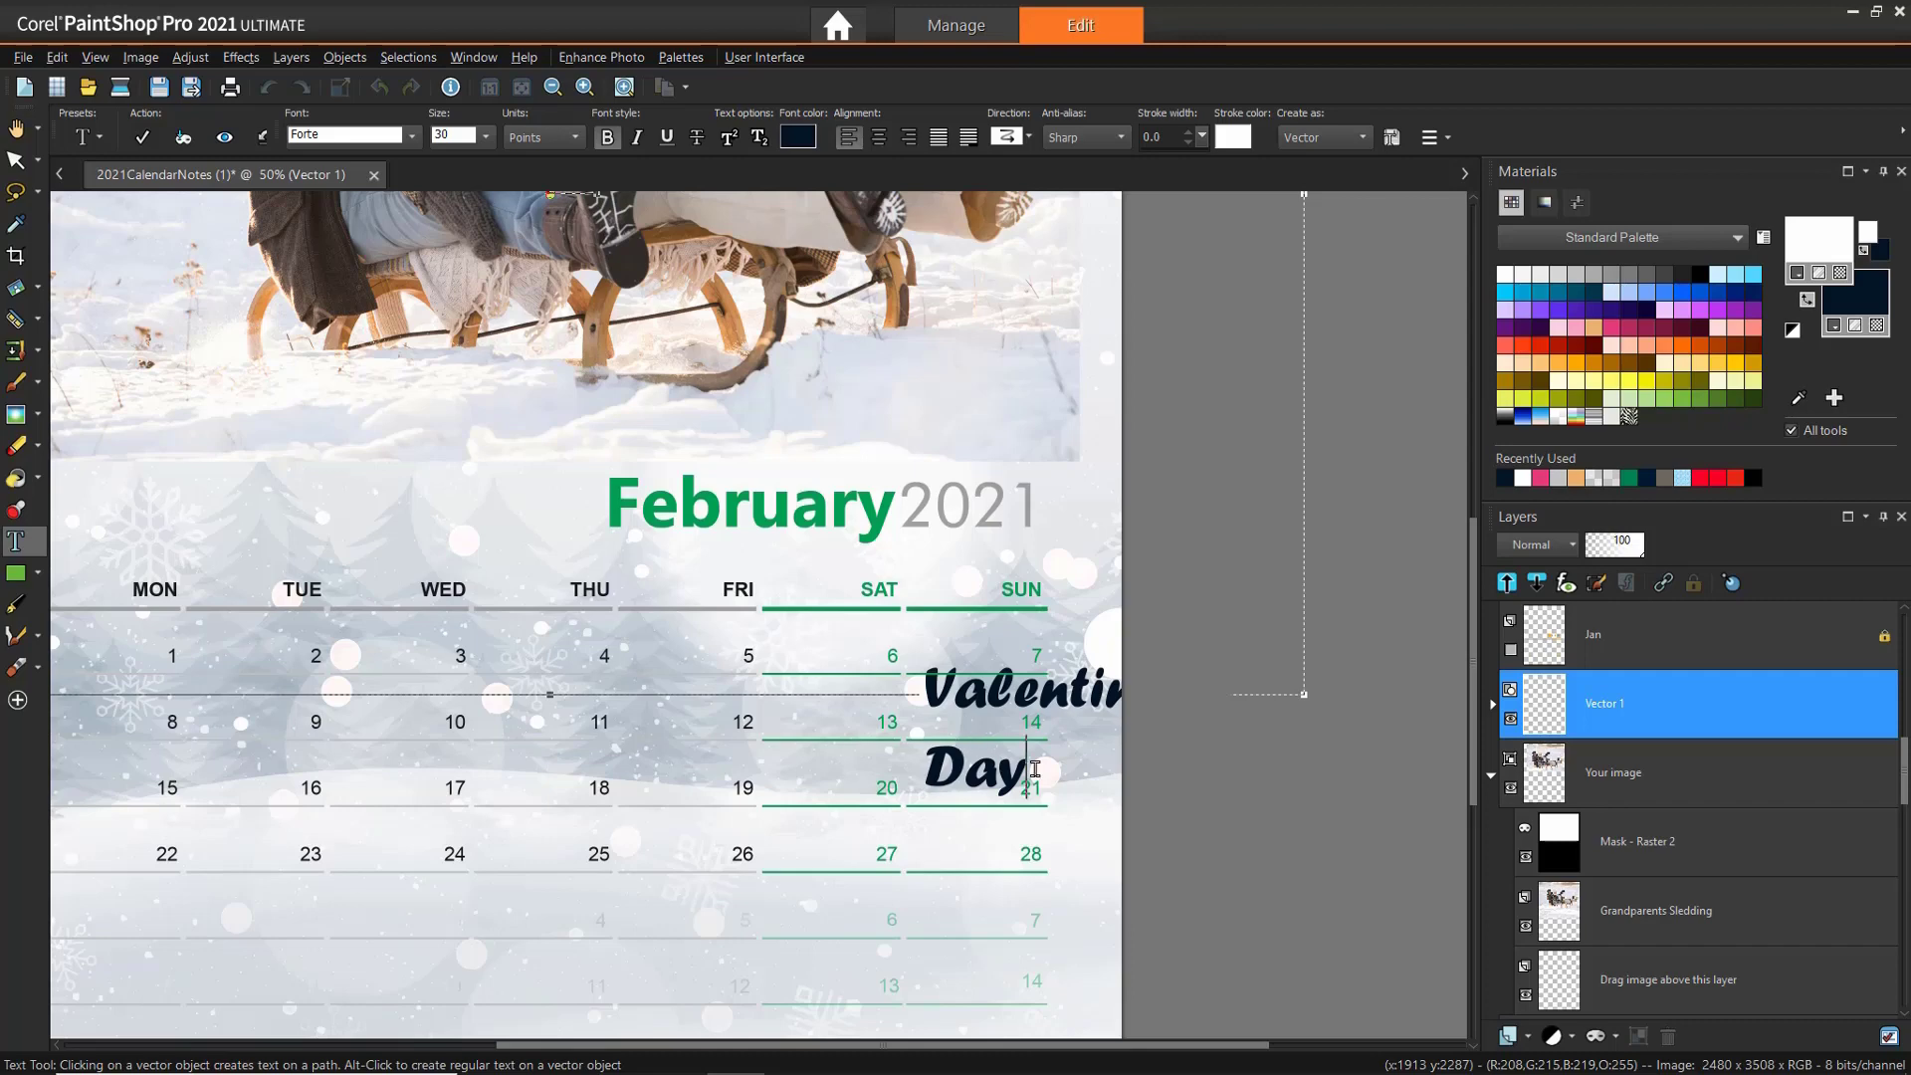
# Step: Format the Valentine's Day text in Freehand521 BT at 12 points with centered alignment
pyautogui.moveTo(1034, 768); pyautogui.dragTo(913, 711)
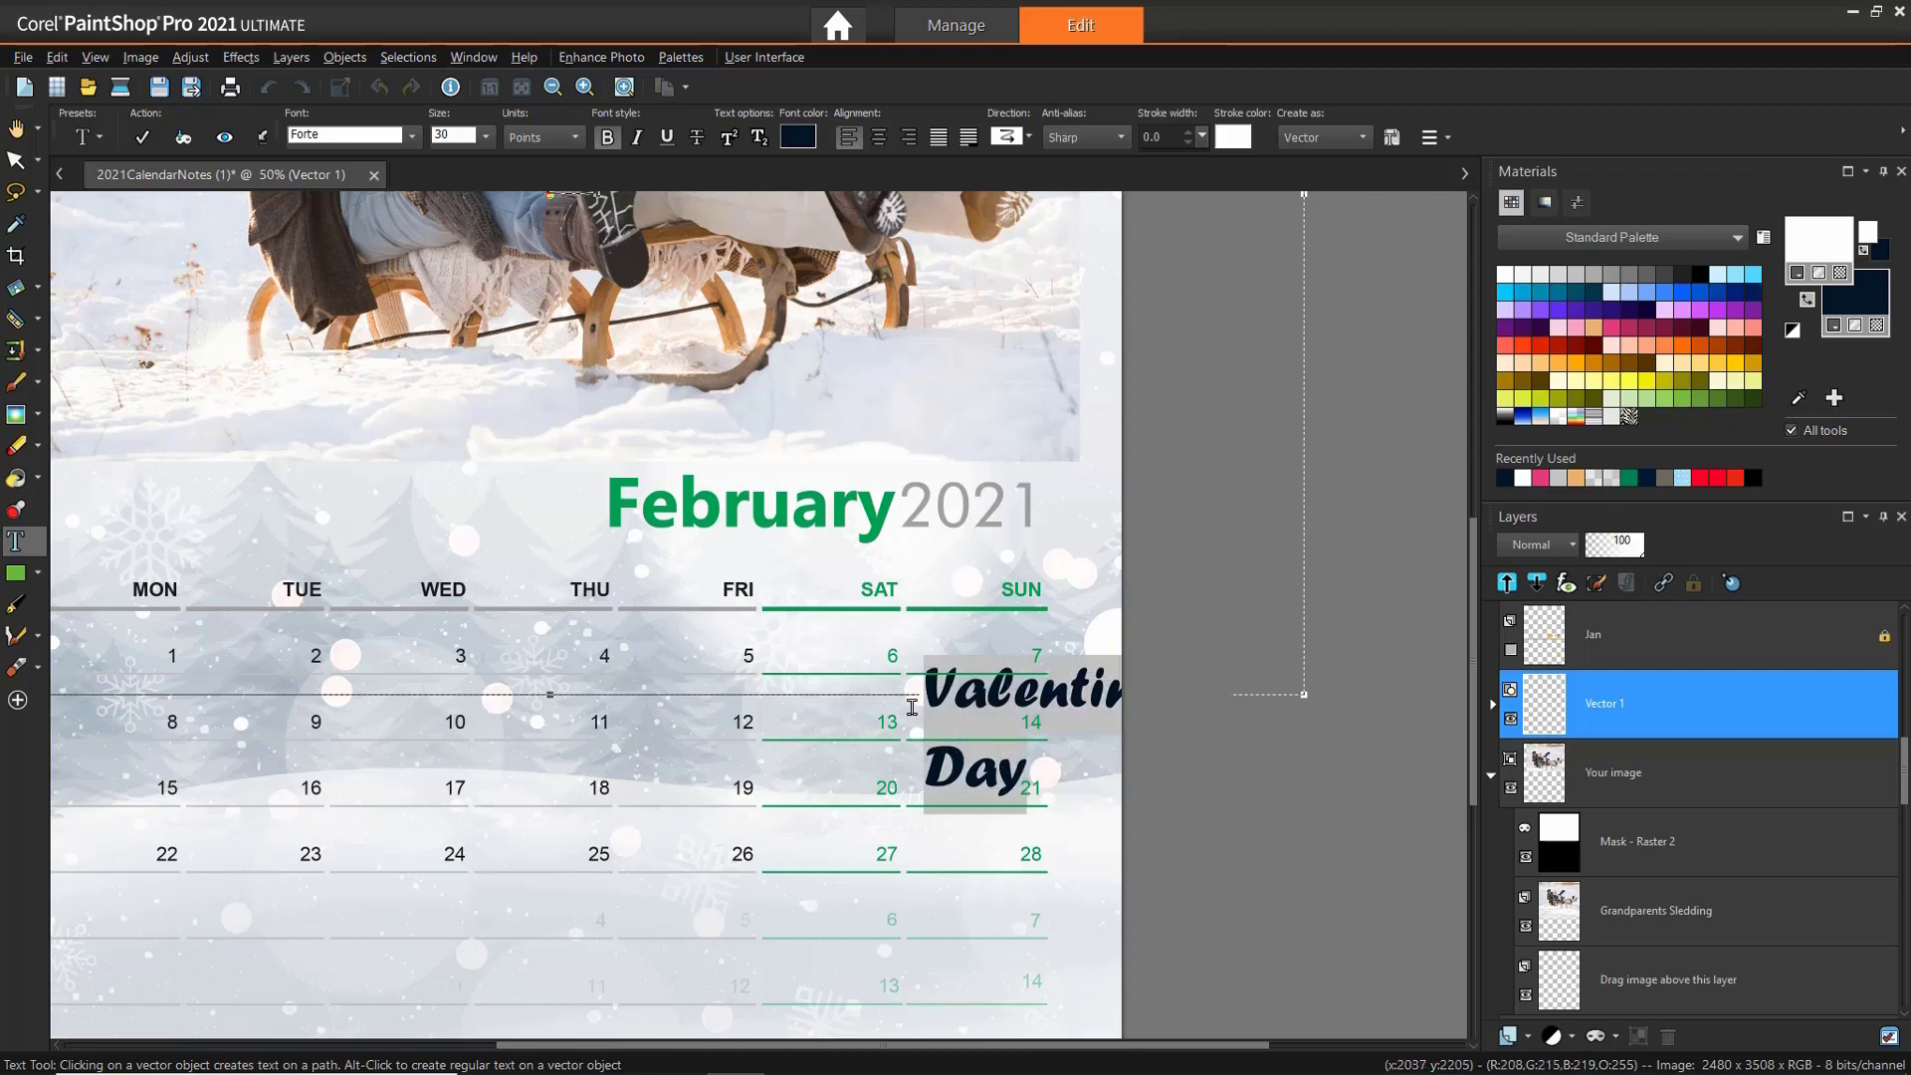
pyautogui.click(411, 135)
pyautogui.click(378, 344)
pyautogui.click(486, 137)
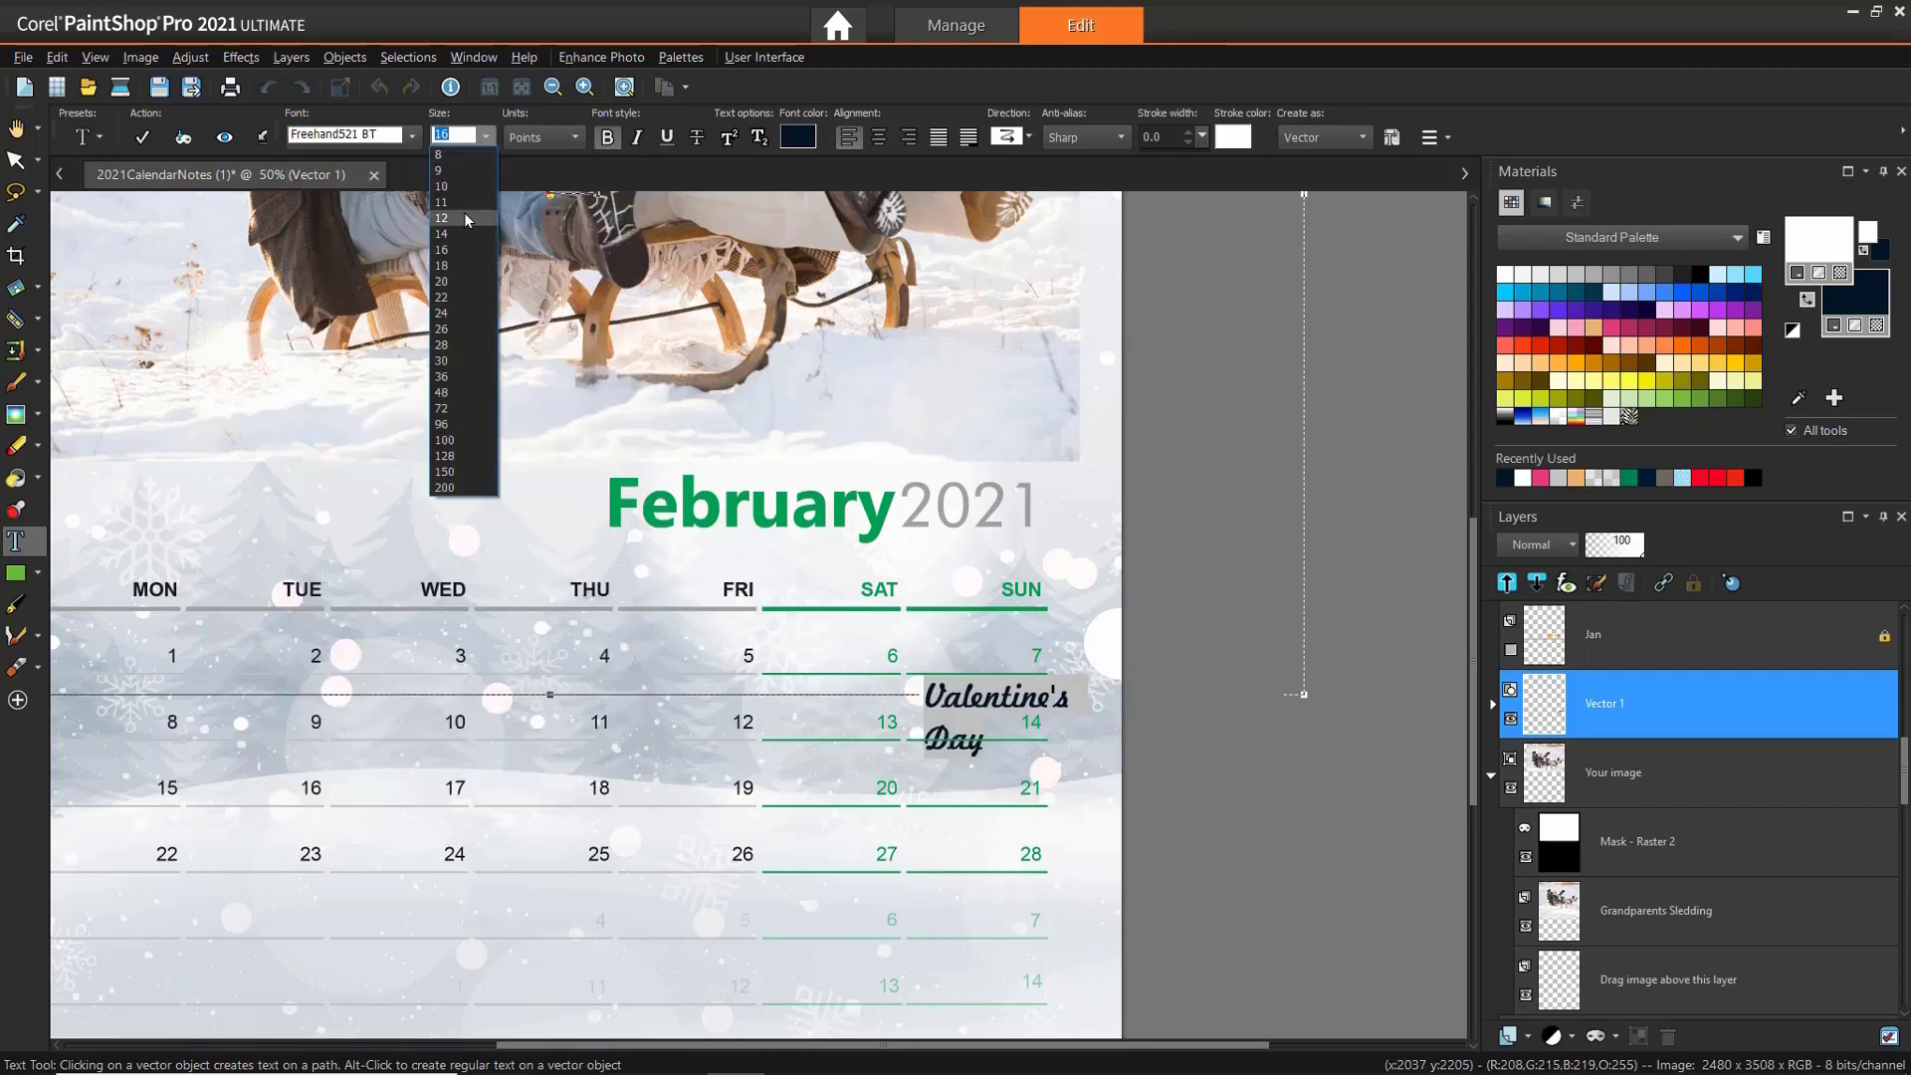
pyautogui.click(441, 218)
pyautogui.scroll(1, 991, 735)
pyautogui.scroll(1, 991, 735)
pyautogui.click(879, 137)
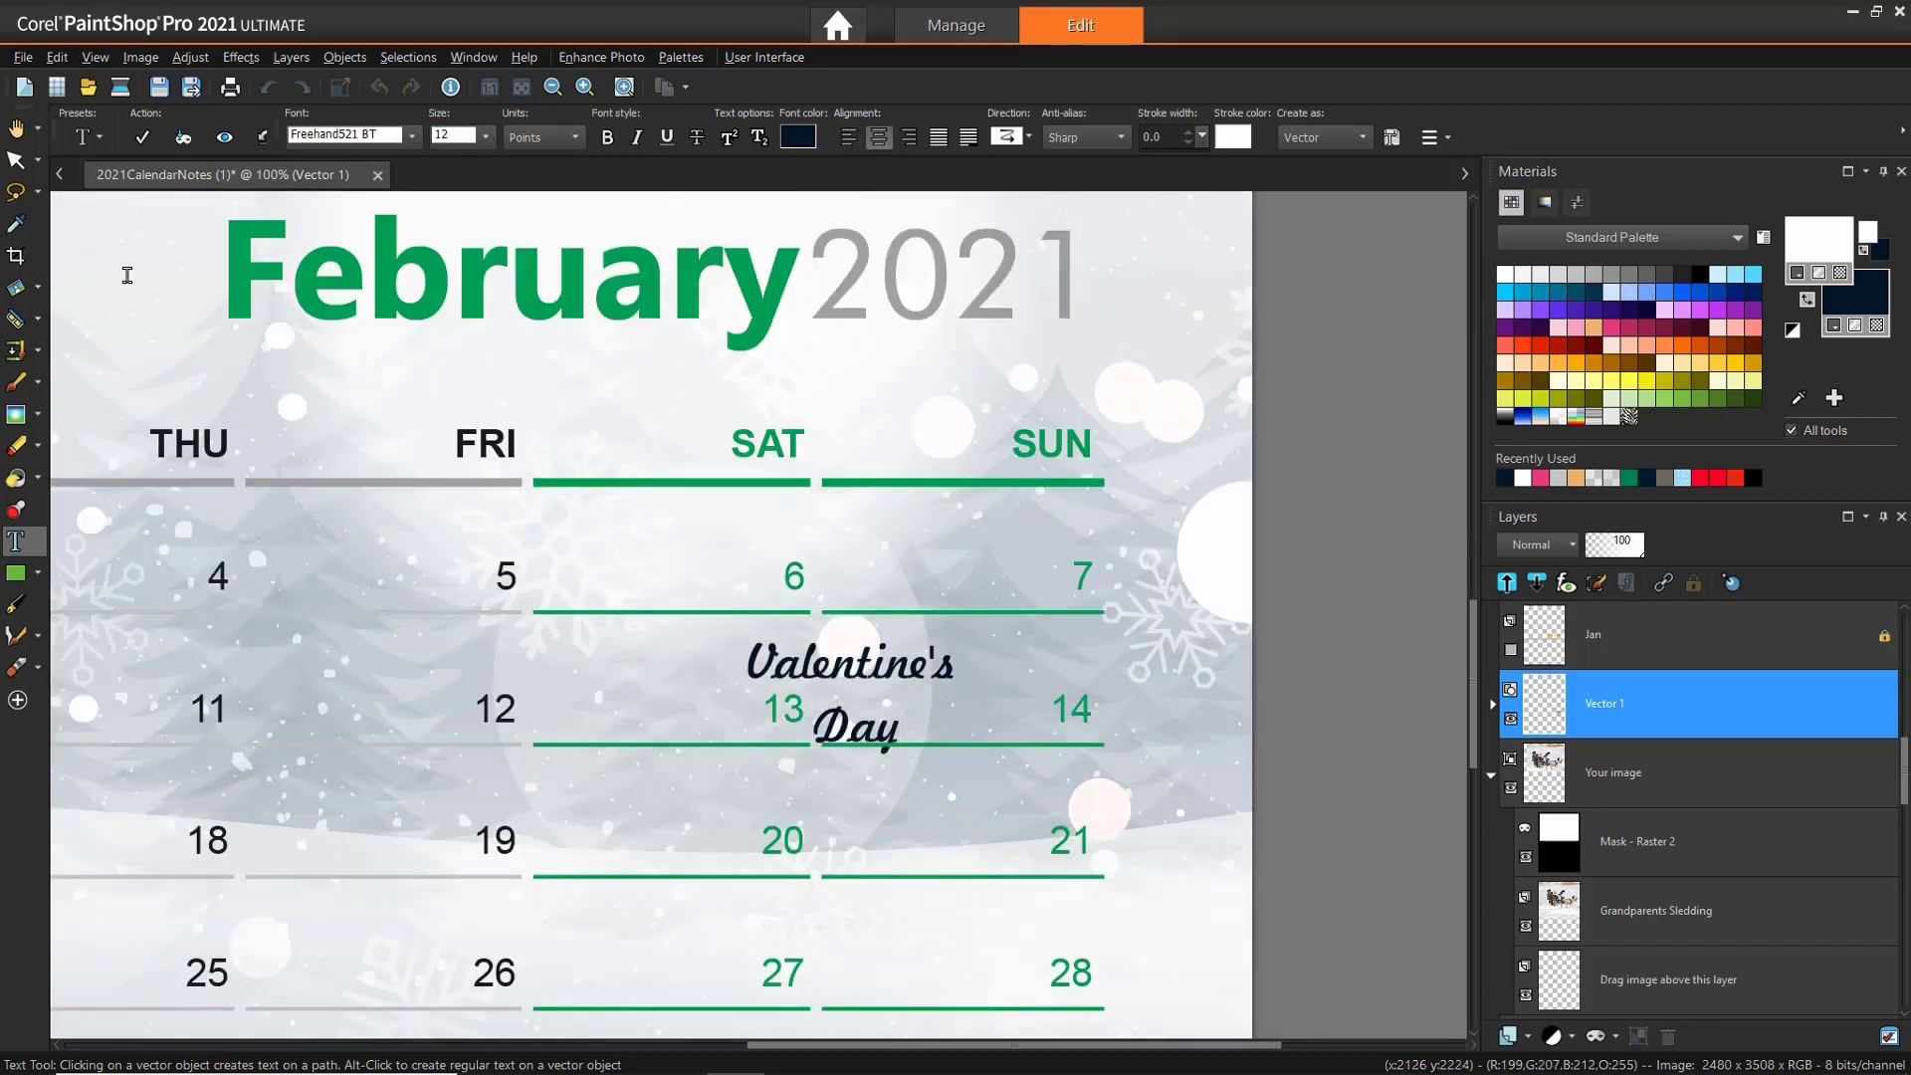
# Step: Move the Valentine's Day text into the Sunday cell, just beside the number 14
pyautogui.click(16, 159)
pyautogui.moveTo(851, 695); pyautogui.dragTo(961, 679)
pyautogui.moveTo(847, 610); pyautogui.dragTo(865, 620)
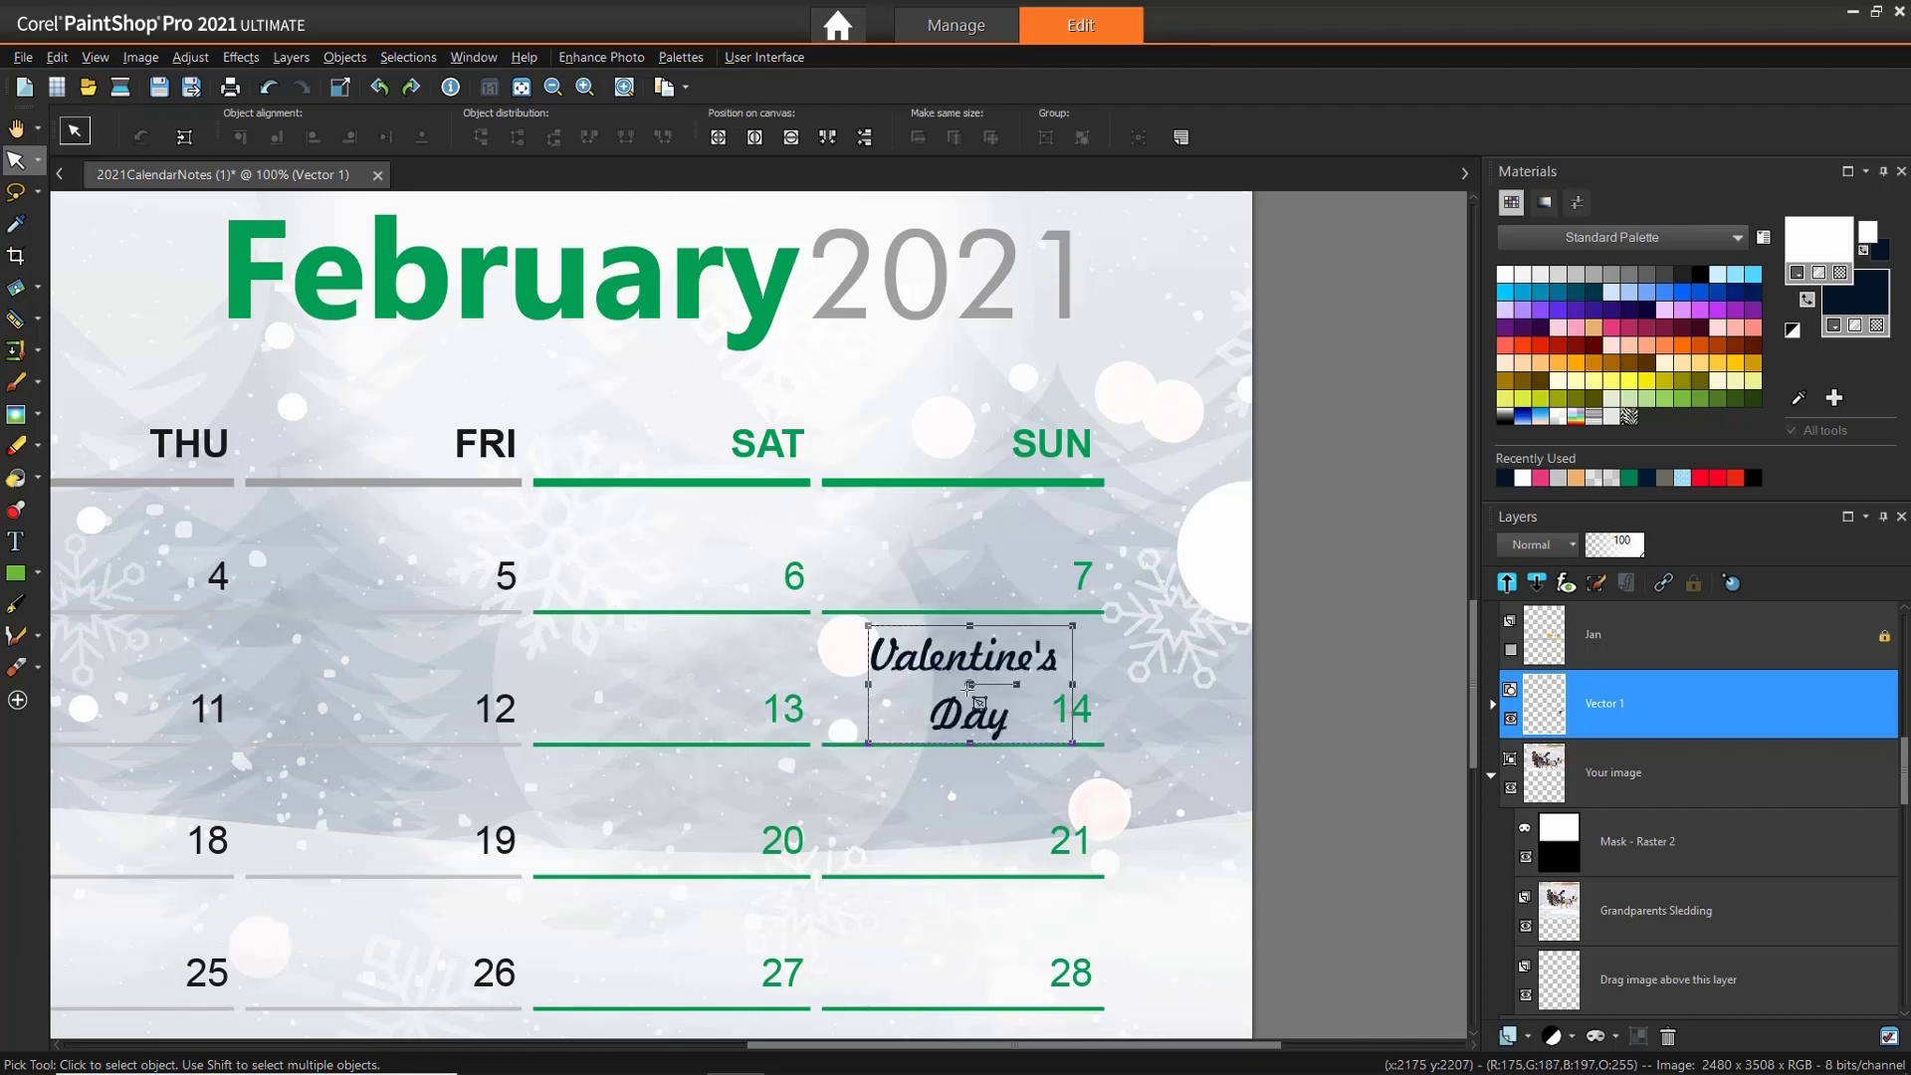
pyautogui.moveTo(970, 685); pyautogui.dragTo(978, 680)
# Step: Change the font color of the Valentine's Day text to a pinkish red chosen on the color wheel
pyautogui.press('t')
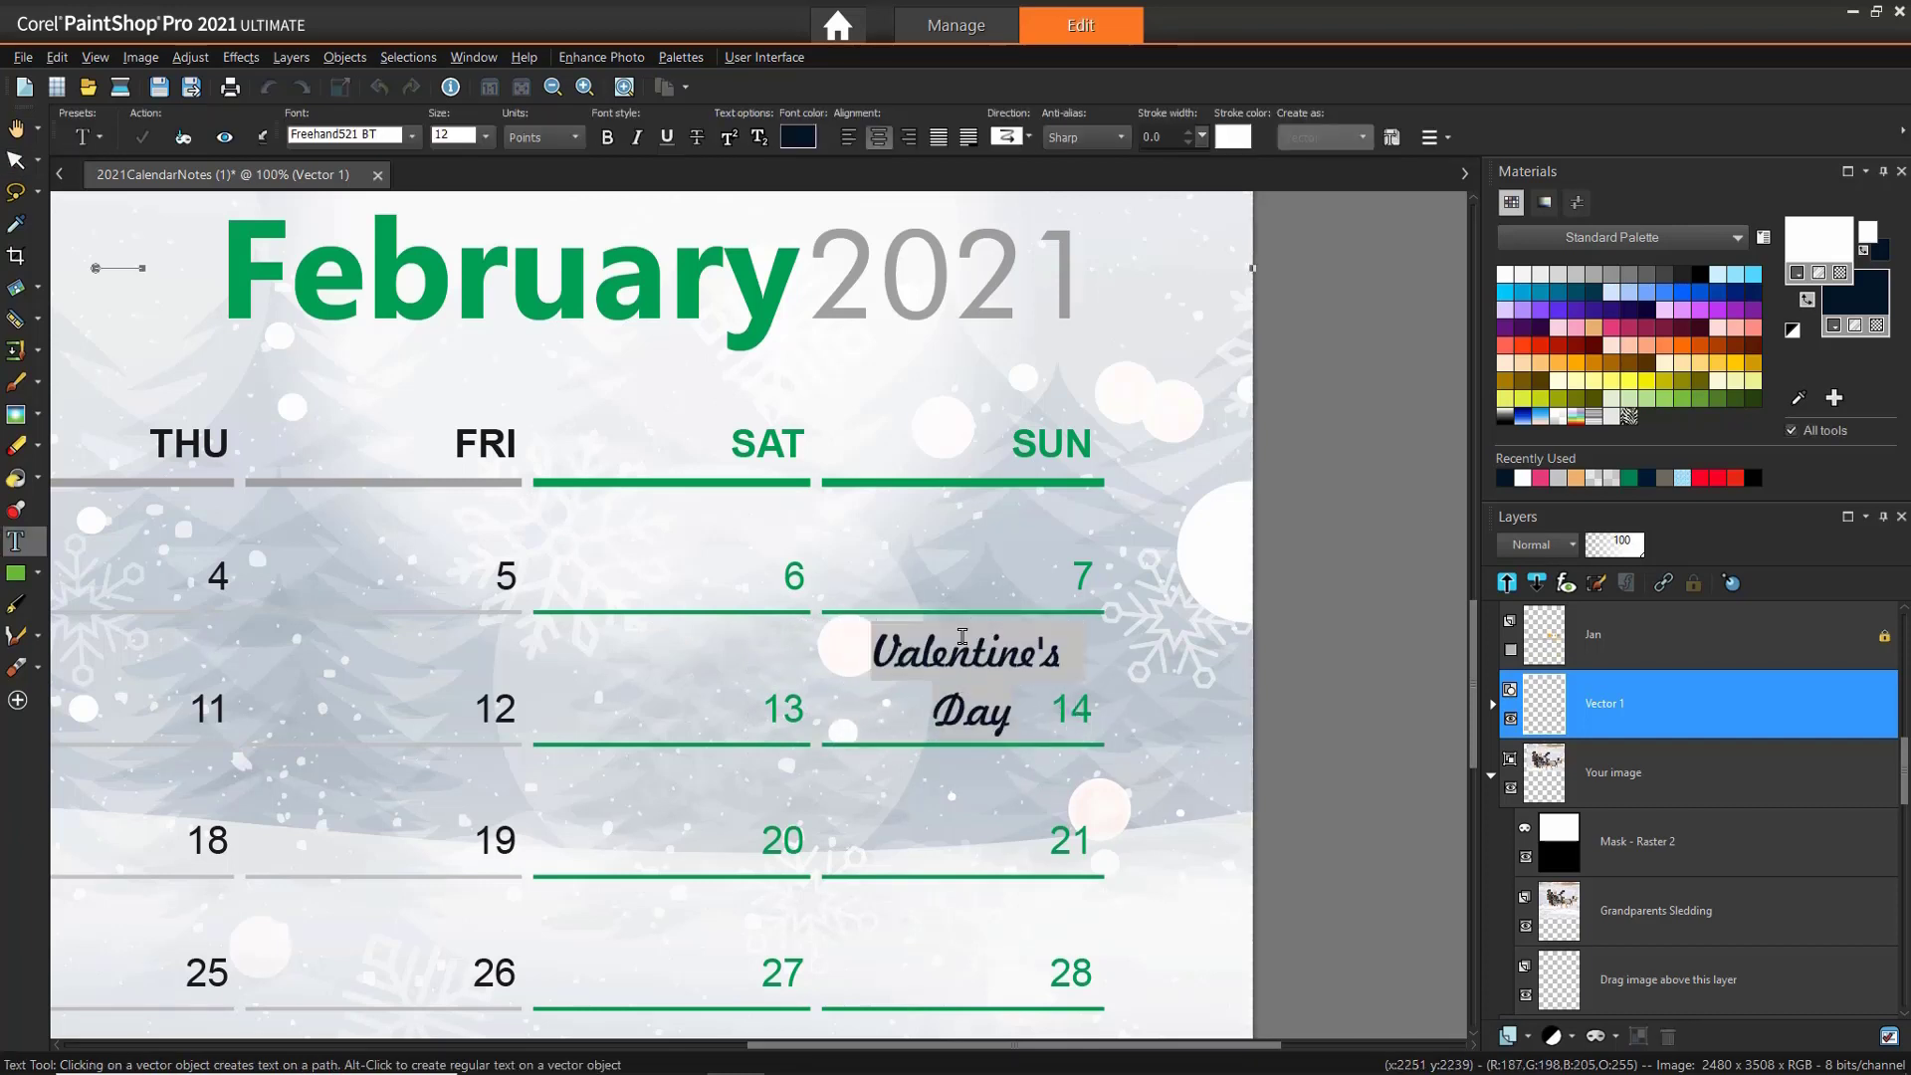
pyautogui.click(802, 129)
pyautogui.moveTo(975, 426); pyautogui.dragTo(934, 420)
pyautogui.click(1131, 524)
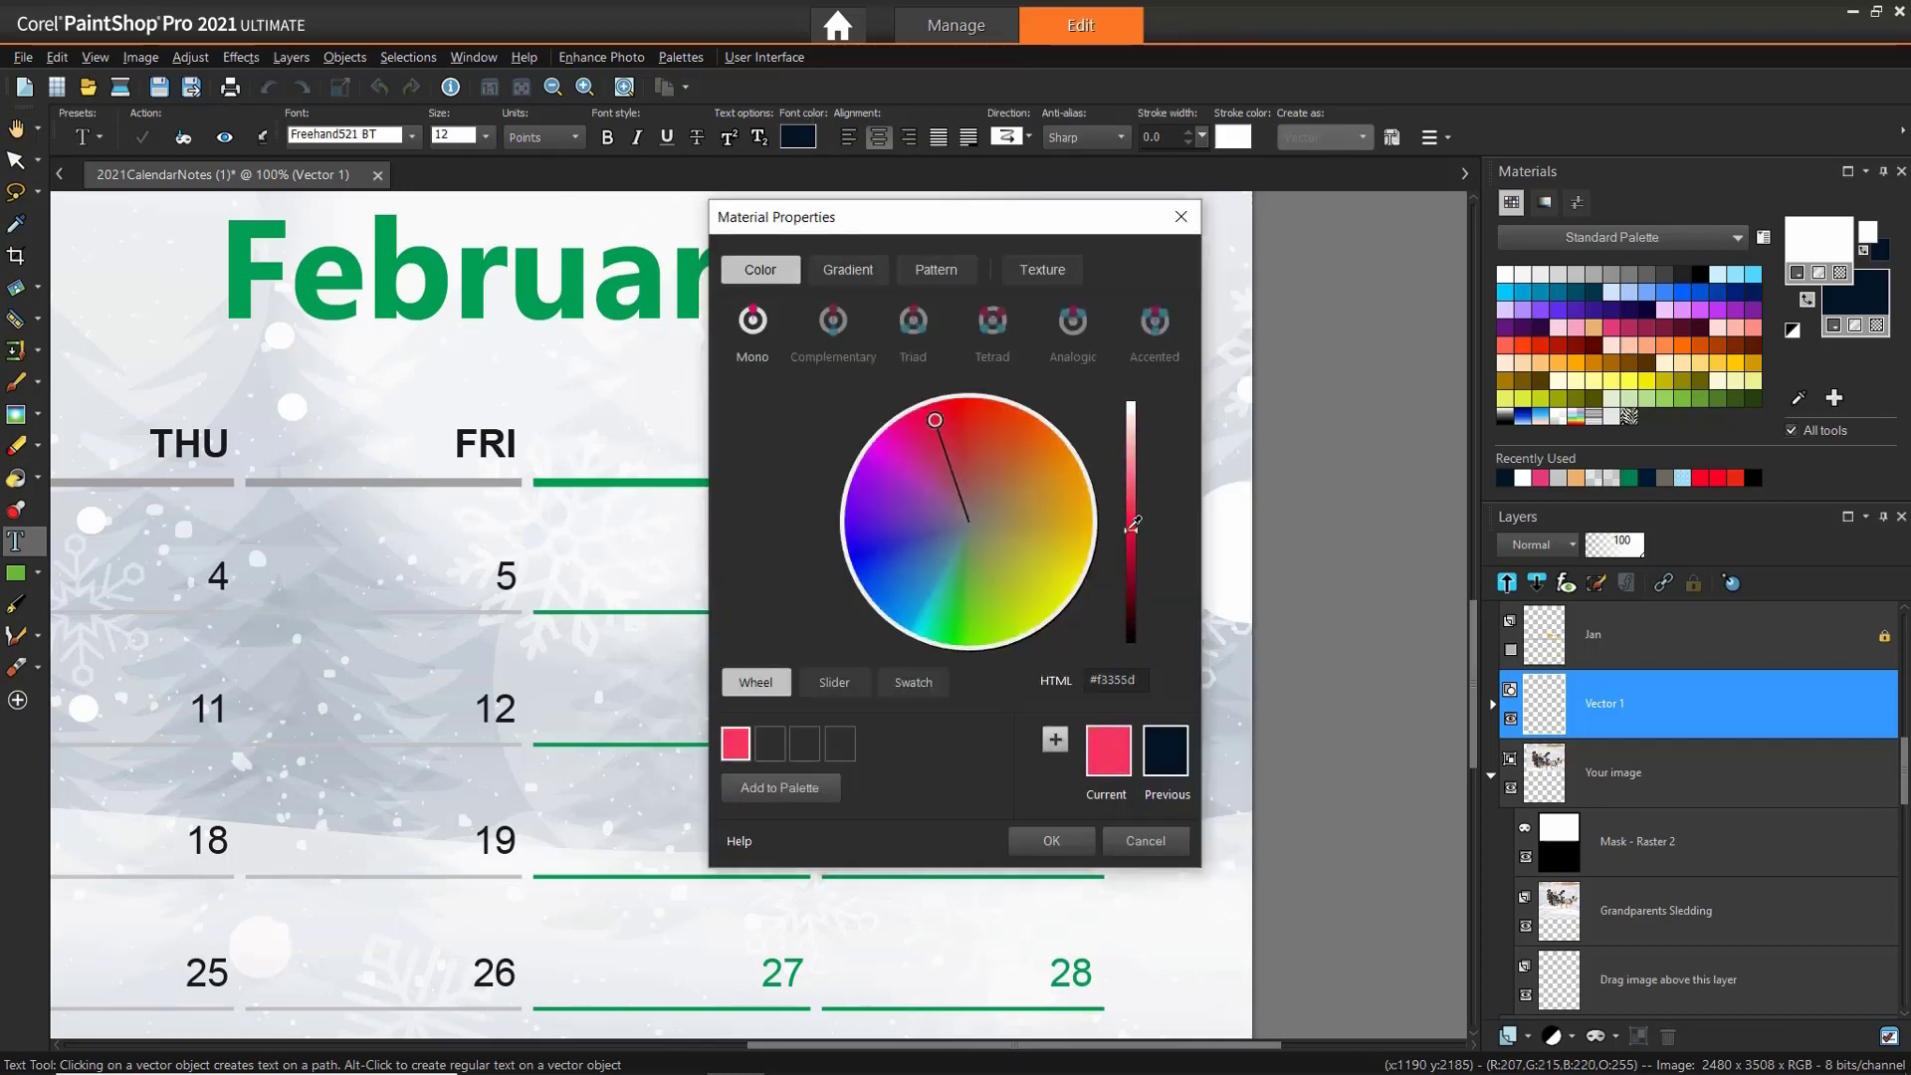
pyautogui.moveTo(1133, 524); pyautogui.dragTo(1135, 533)
pyautogui.click(1053, 841)
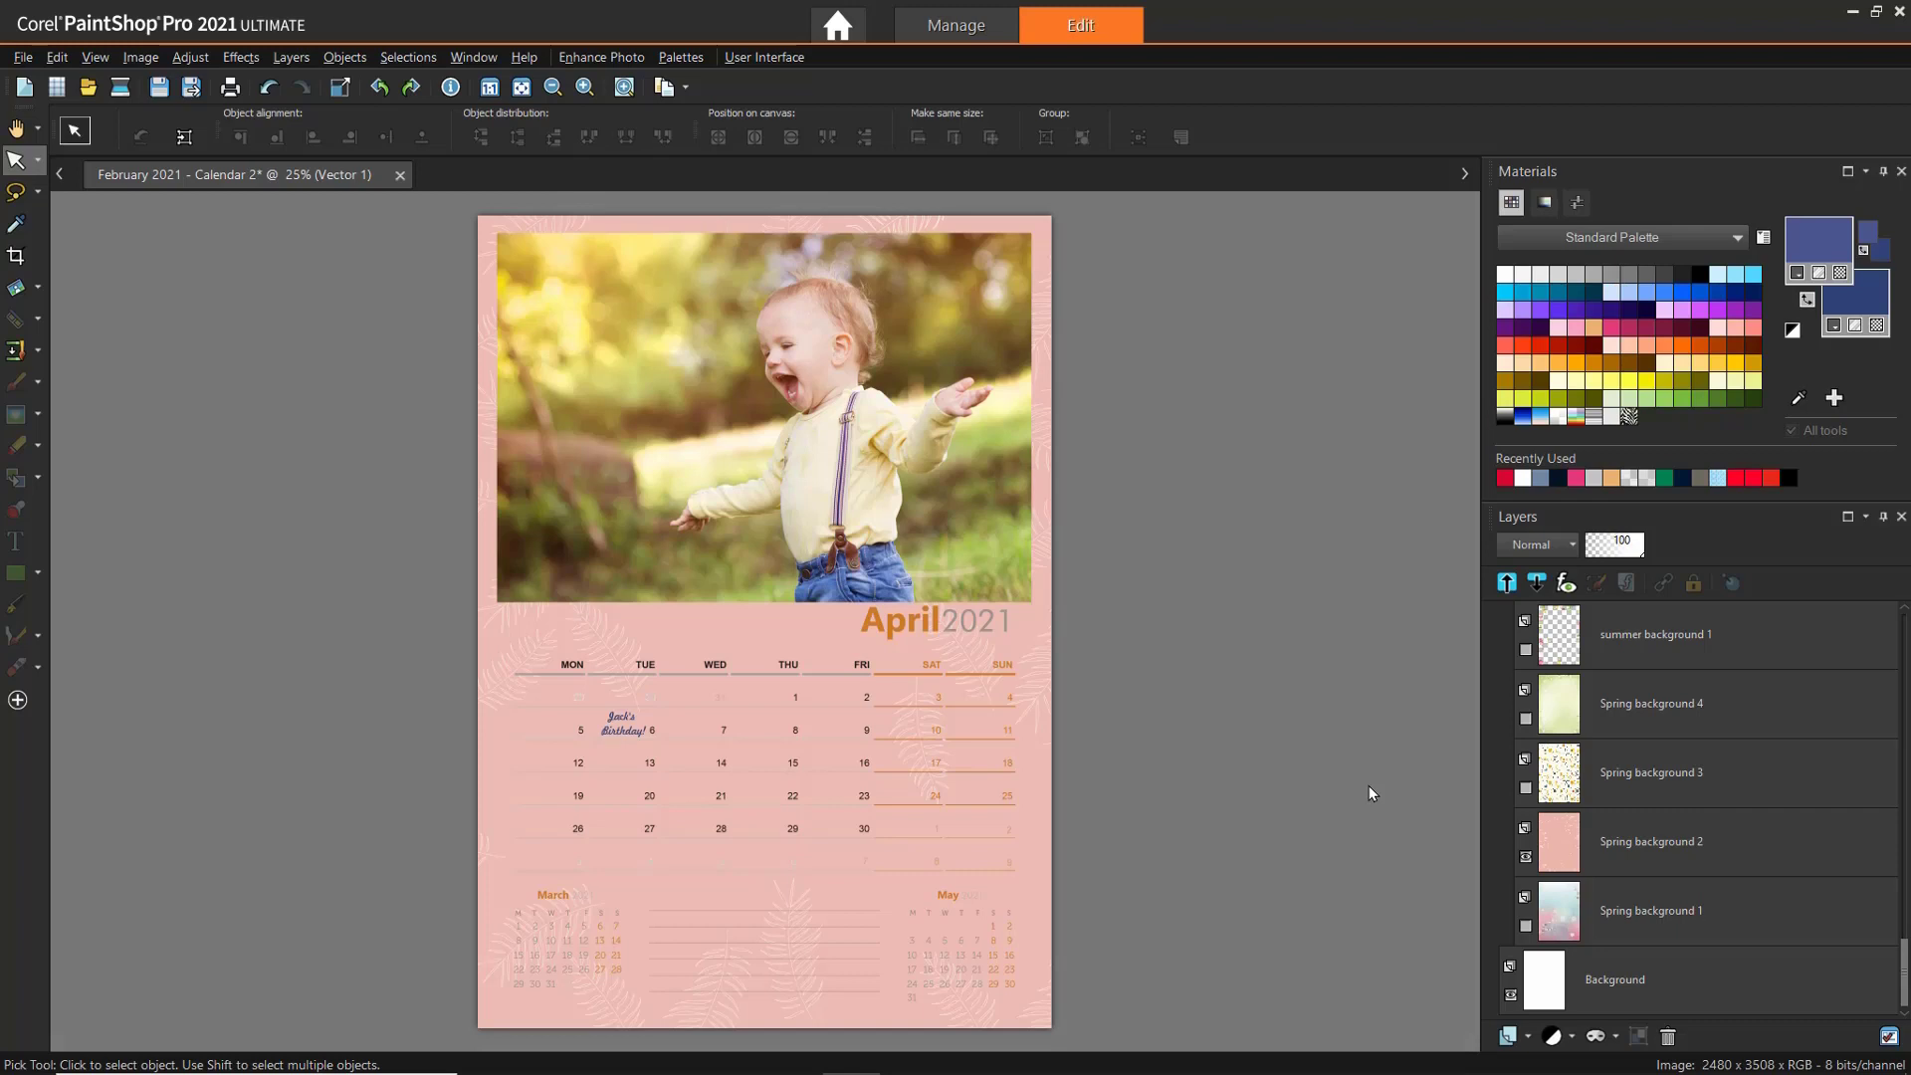
# Step: Recolor the Spring background 2 layer green with Hue/Saturation/Lightness at hue 98, saturation -29 and lightness about -22
pyautogui.click(1608, 854)
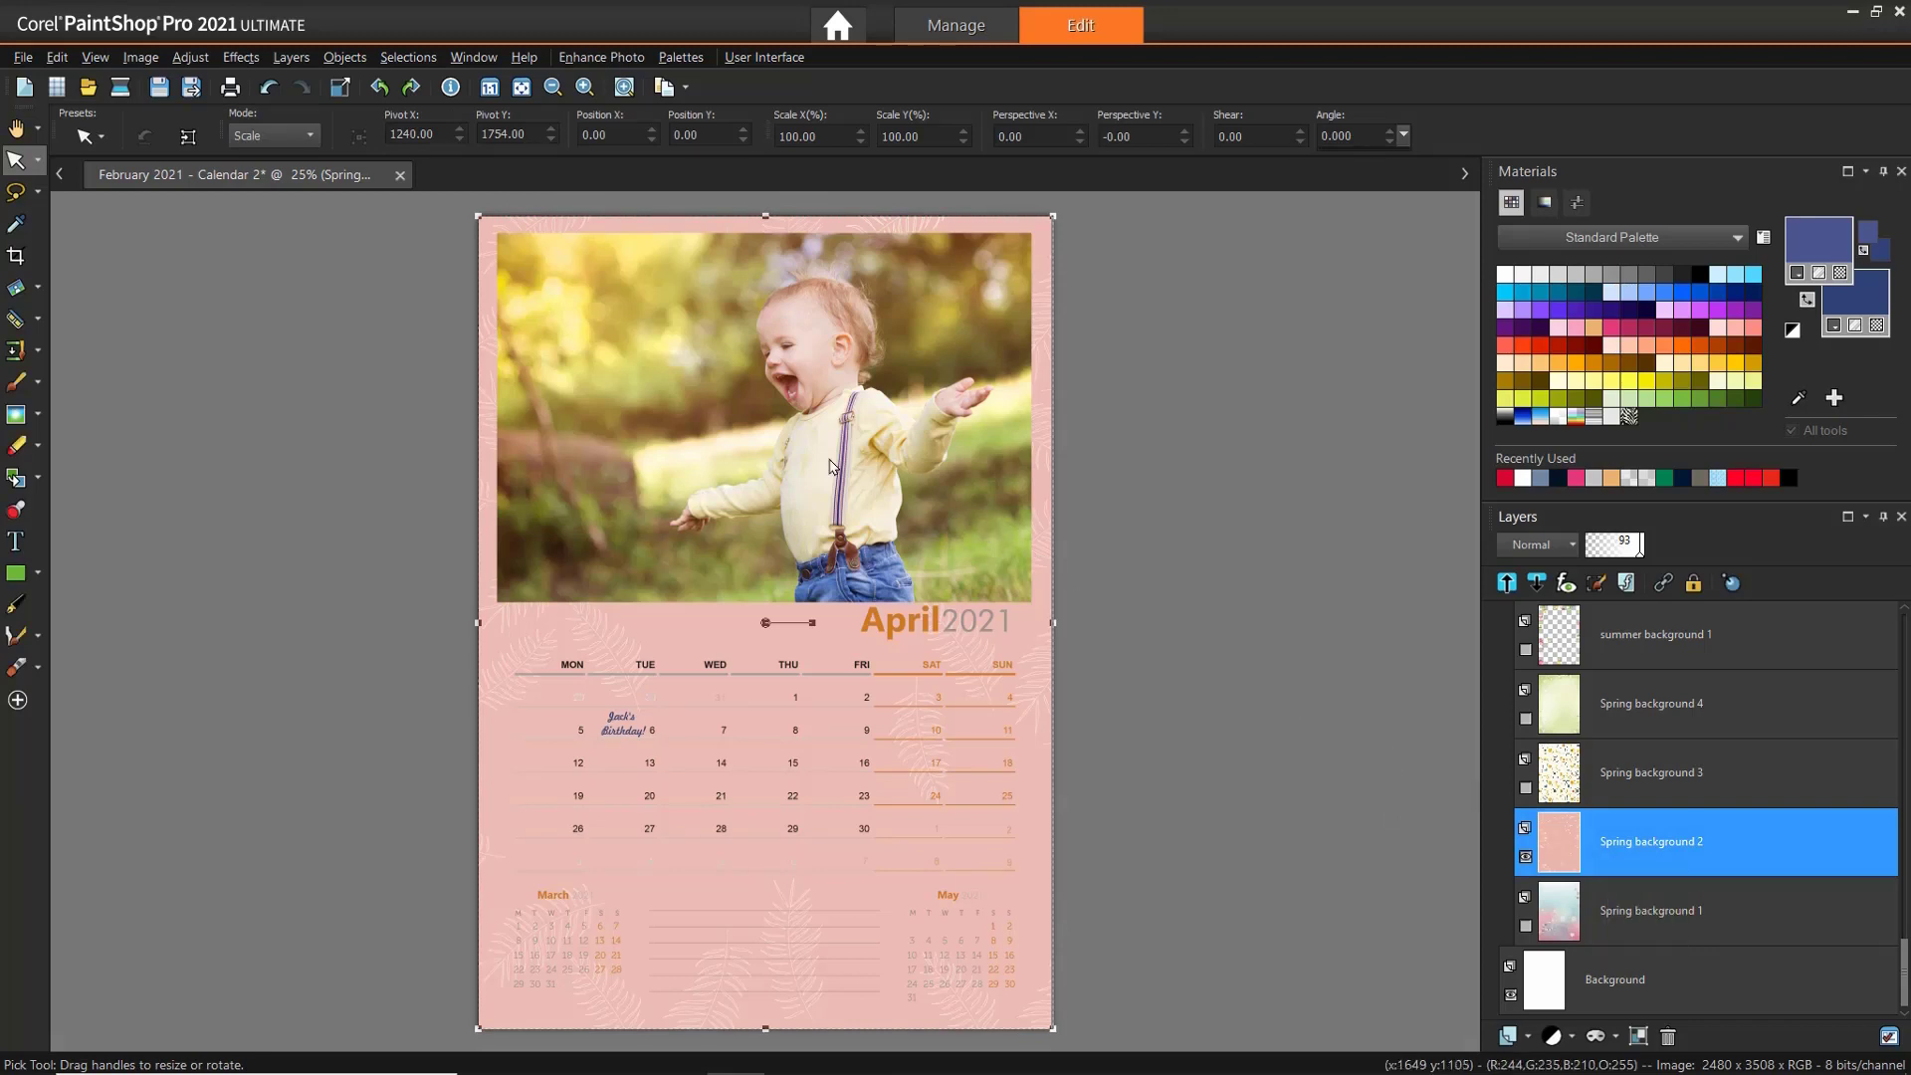
pyautogui.click(191, 58)
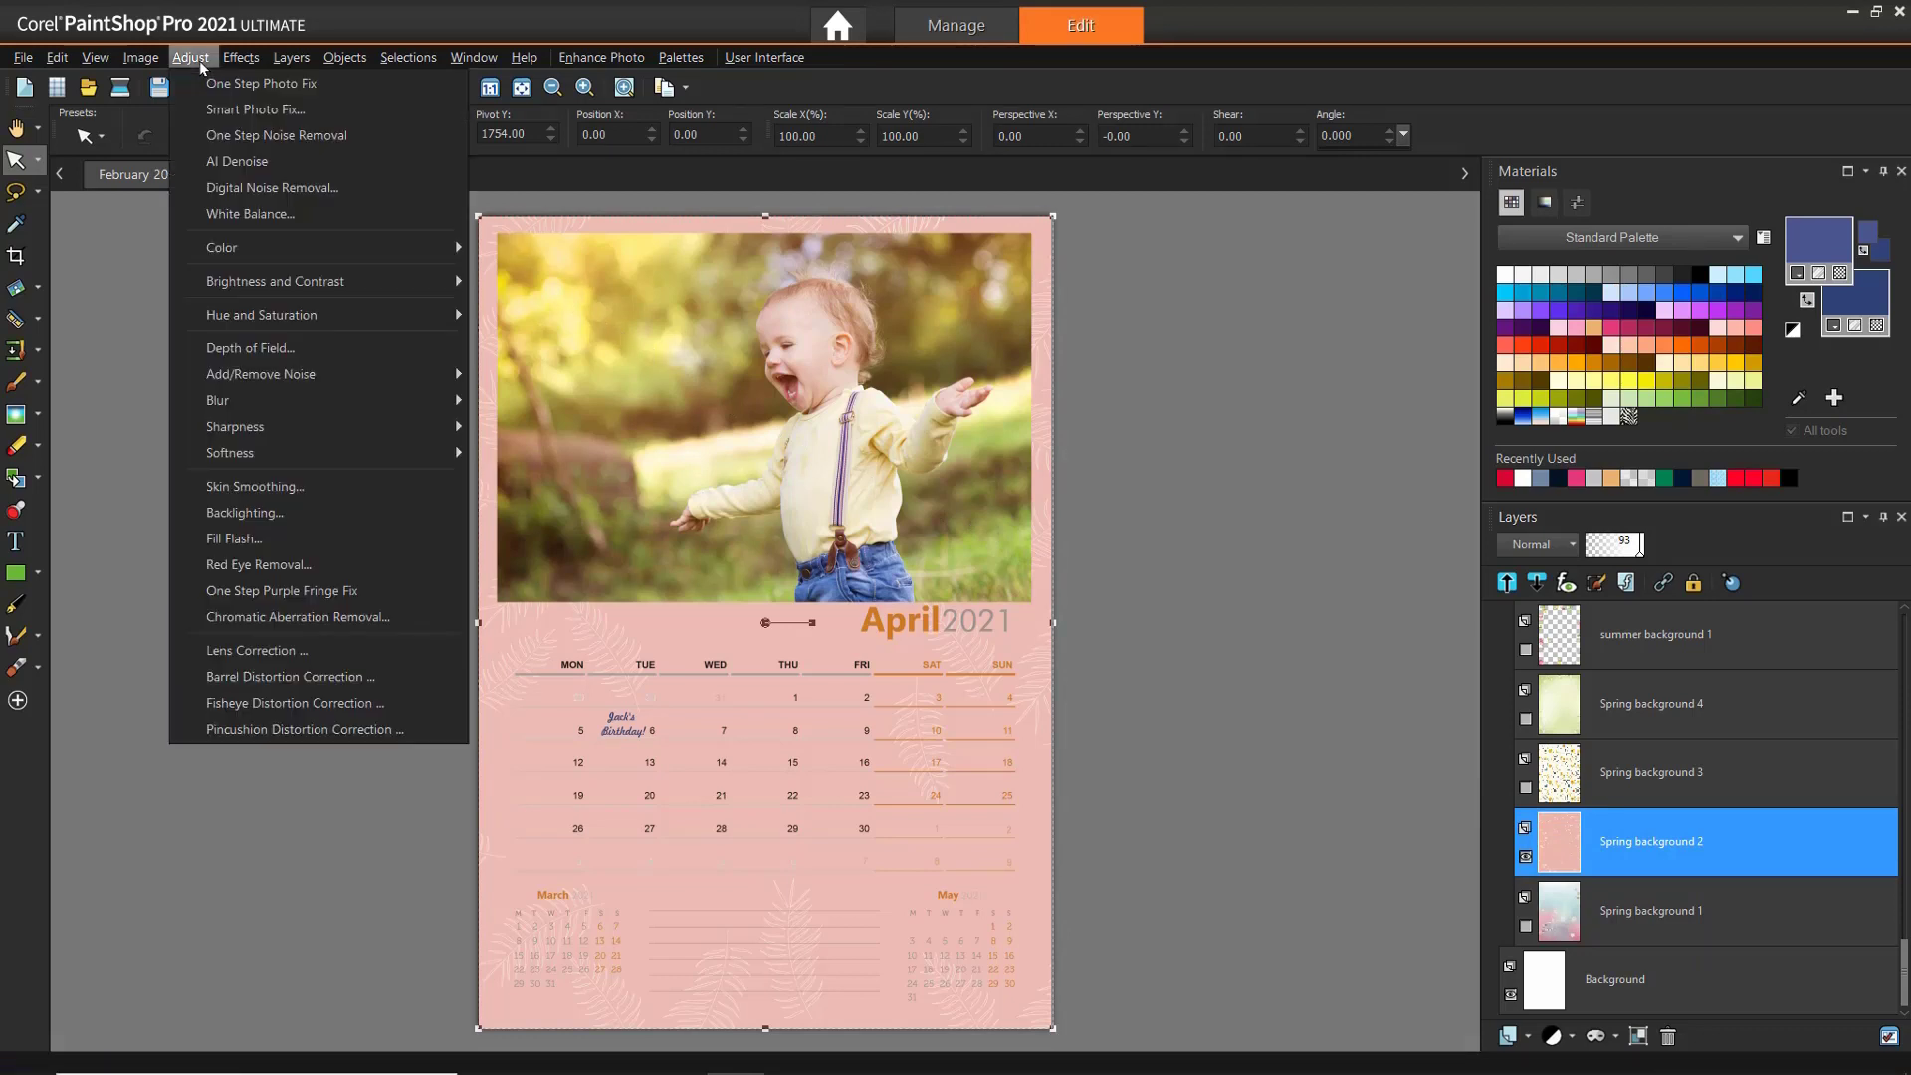
pyautogui.moveTo(466, 316)
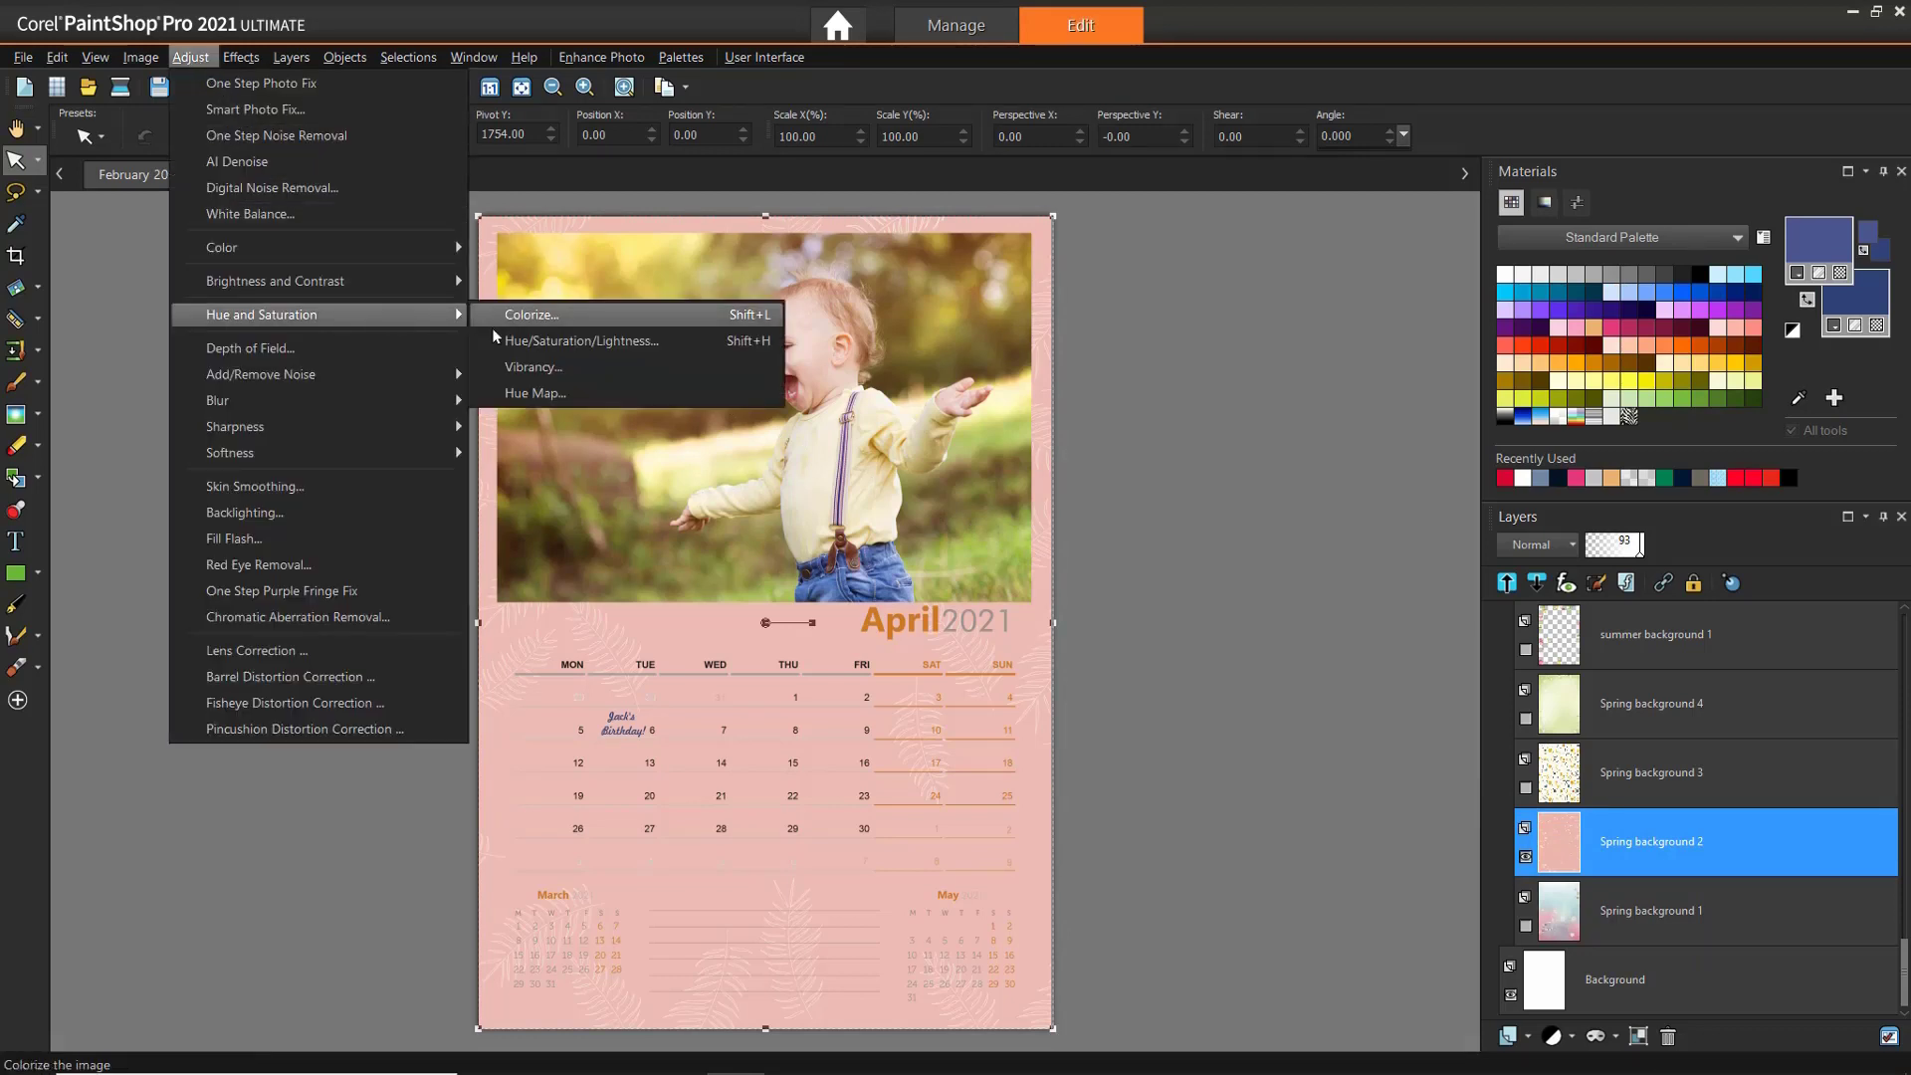
pyautogui.click(510, 341)
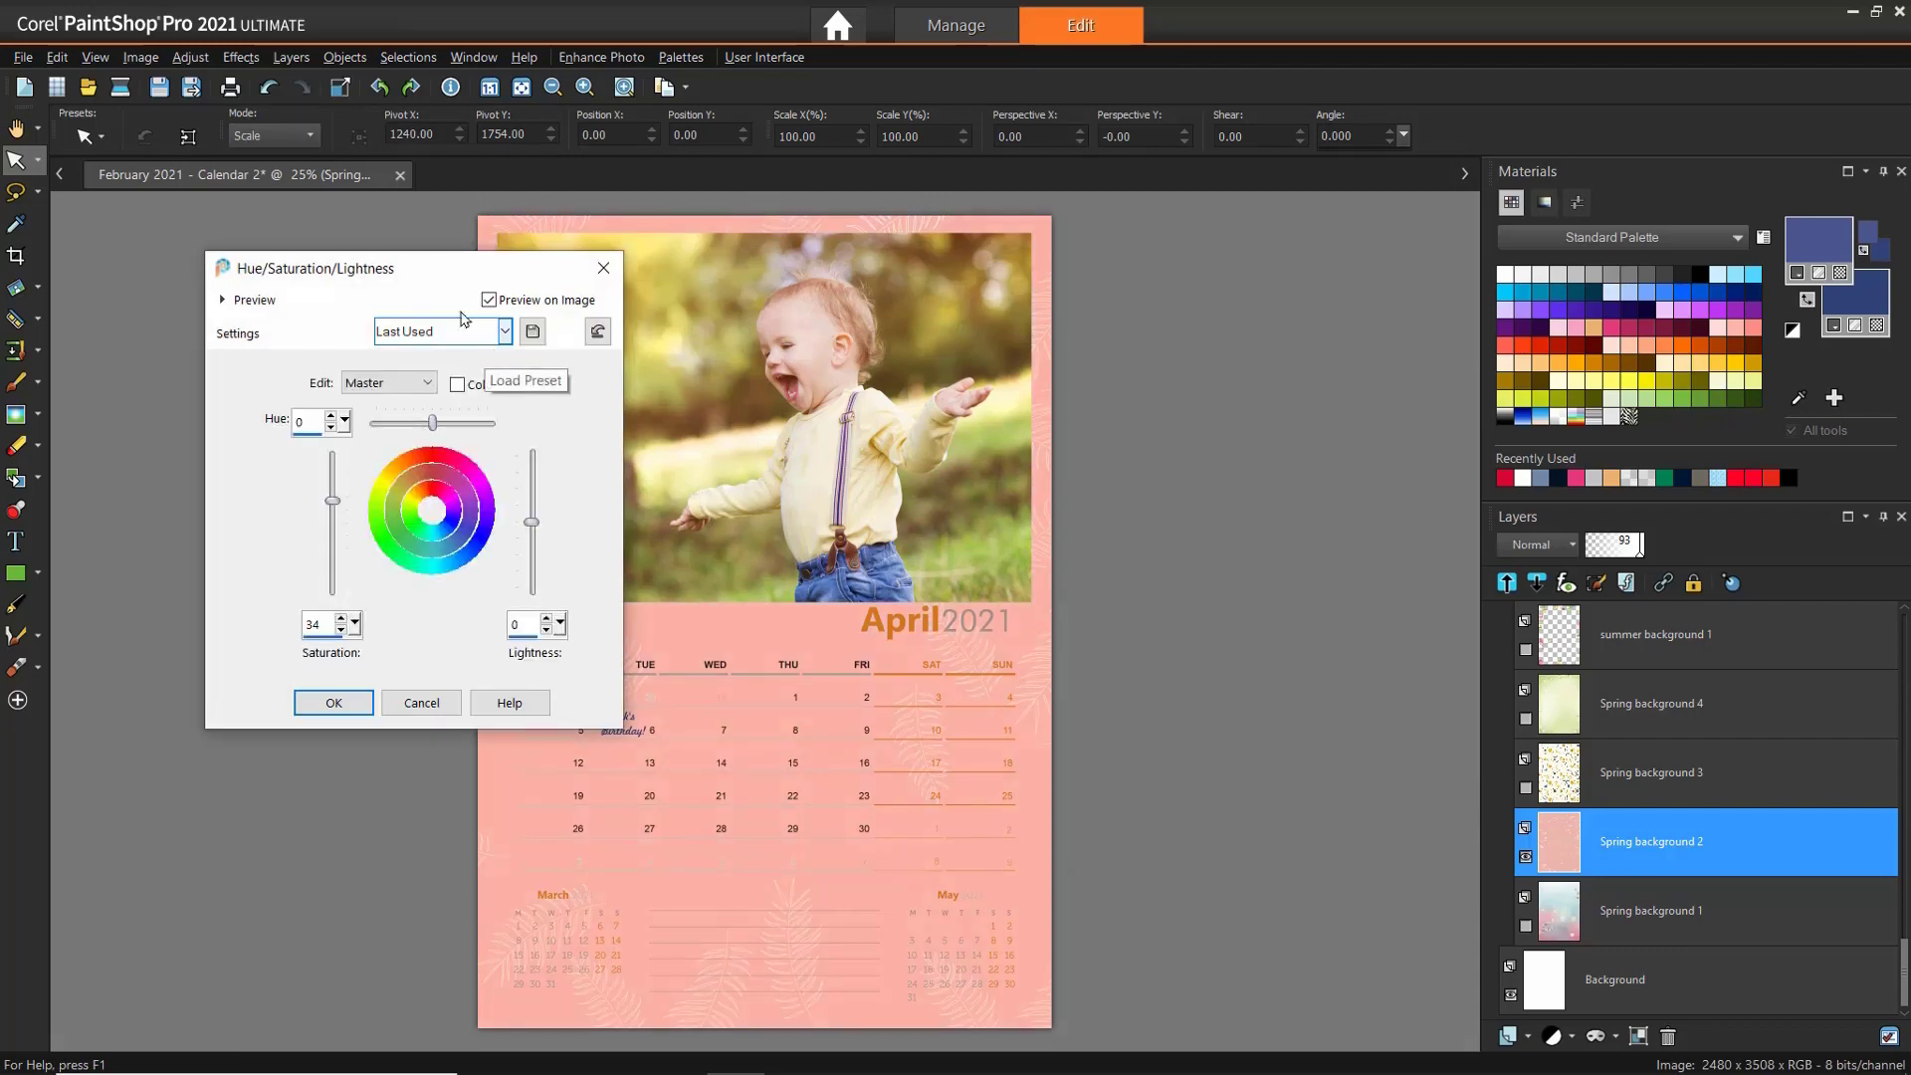
pyautogui.moveTo(473, 275); pyautogui.dragTo(806, 285)
pyautogui.moveTo(806, 286); pyautogui.dragTo(1377, 285)
pyautogui.moveTo(1434, 531); pyautogui.dragTo(1437, 557)
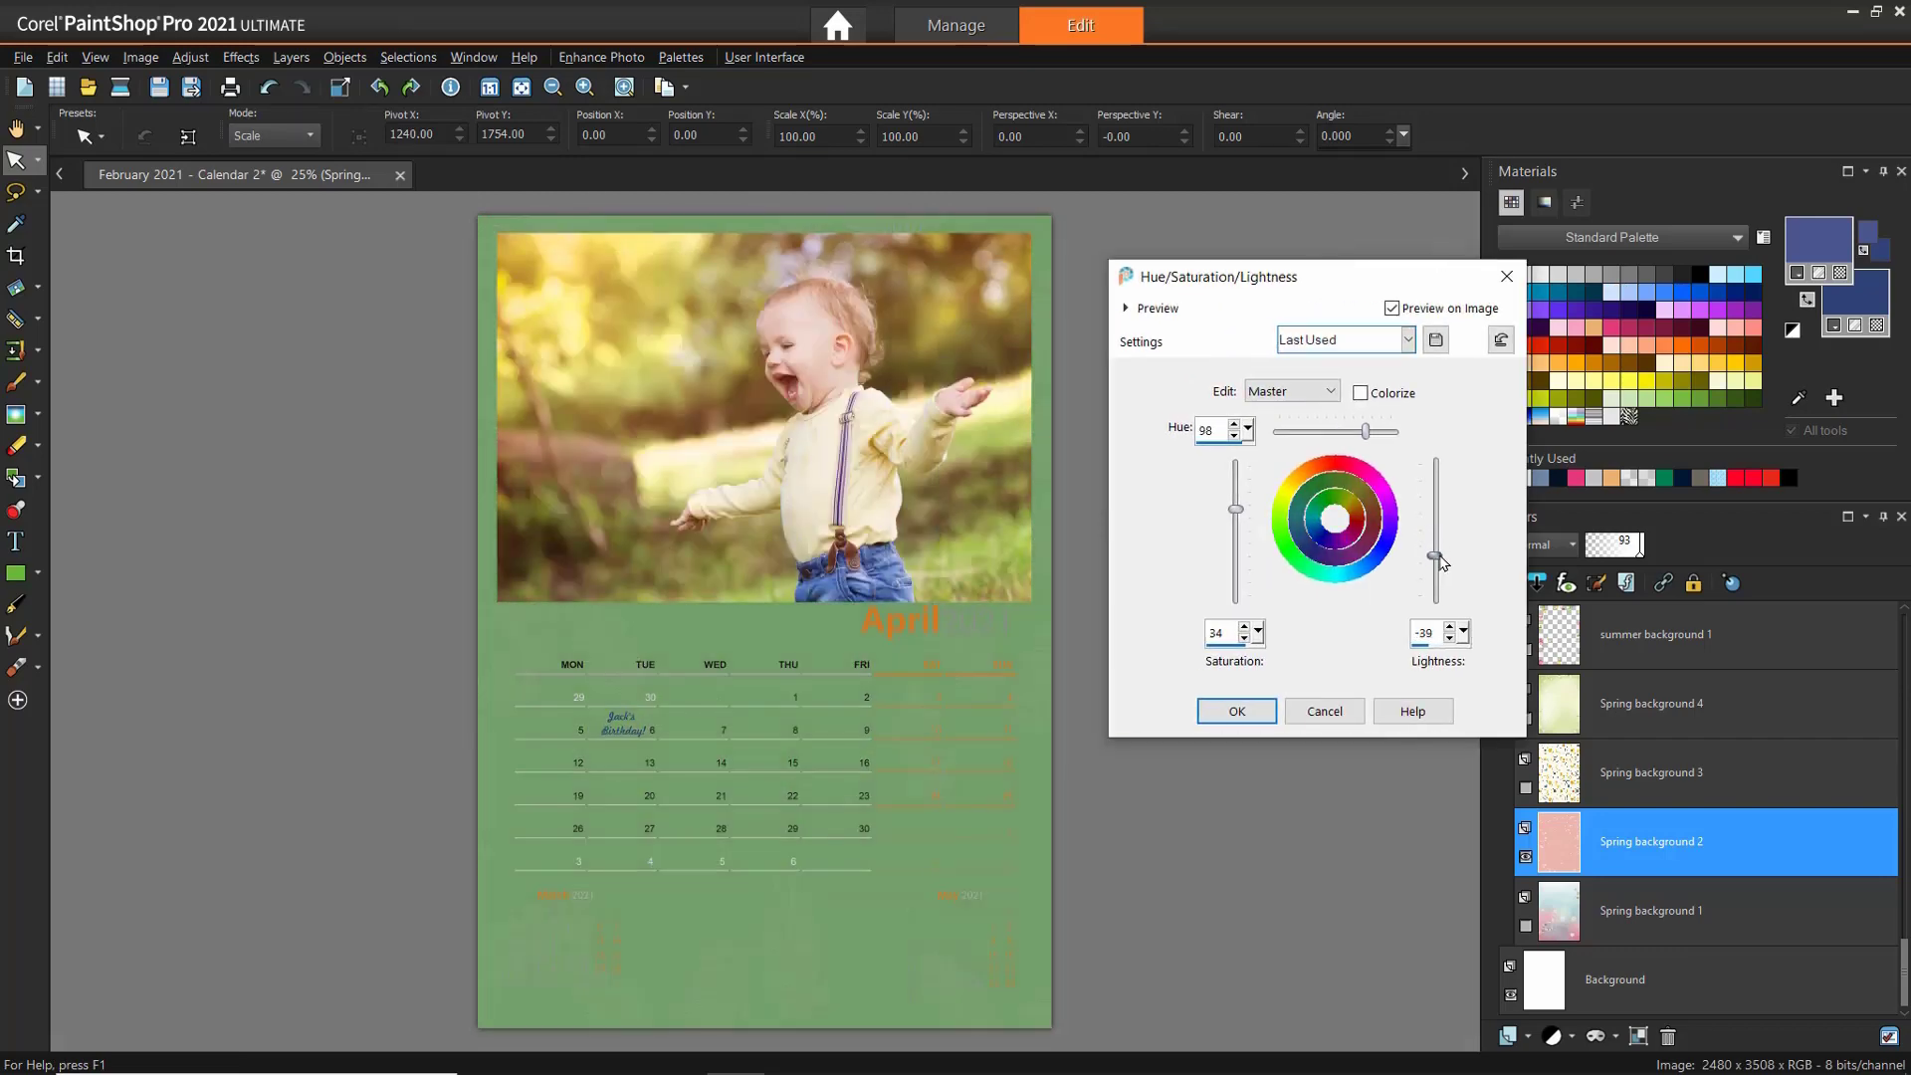
pyautogui.moveTo(1235, 510); pyautogui.dragTo(1237, 550)
pyautogui.moveTo(1435, 555); pyautogui.dragTo(1434, 552)
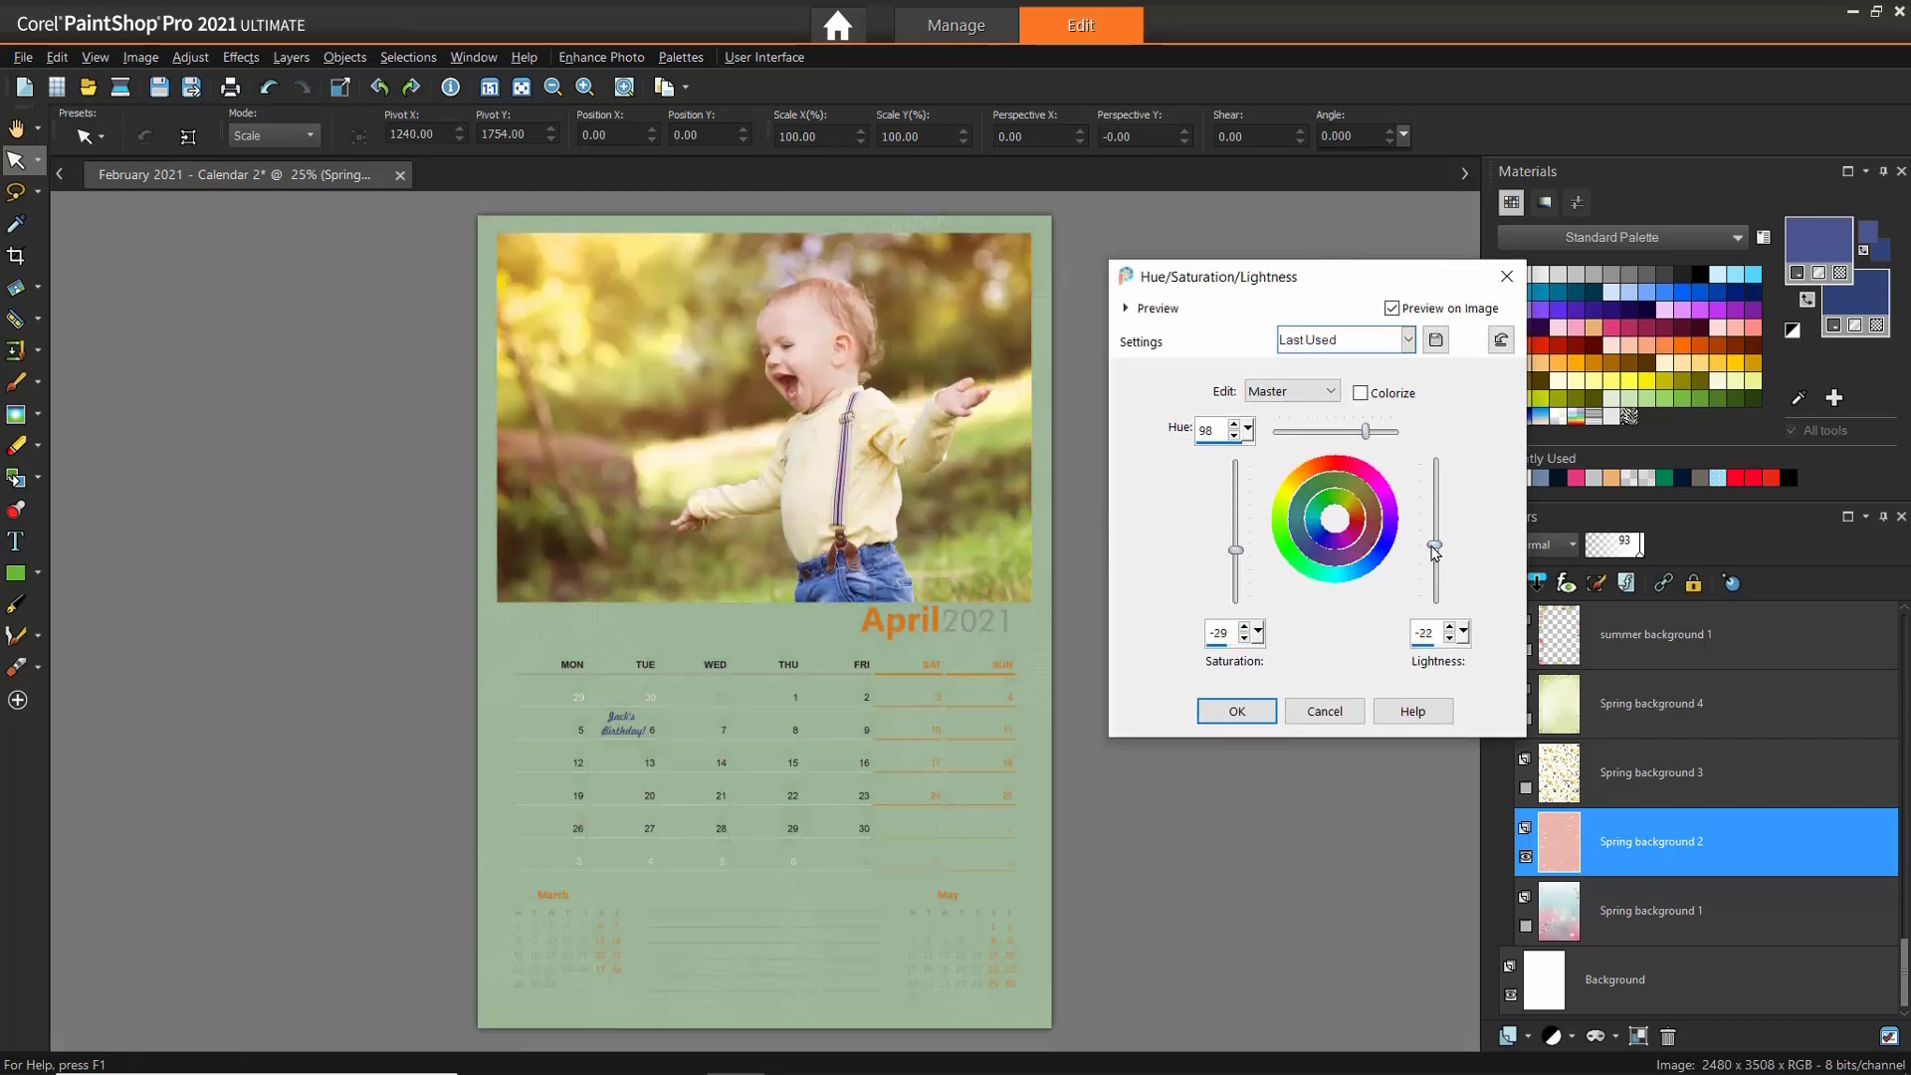
pyautogui.click(1249, 712)
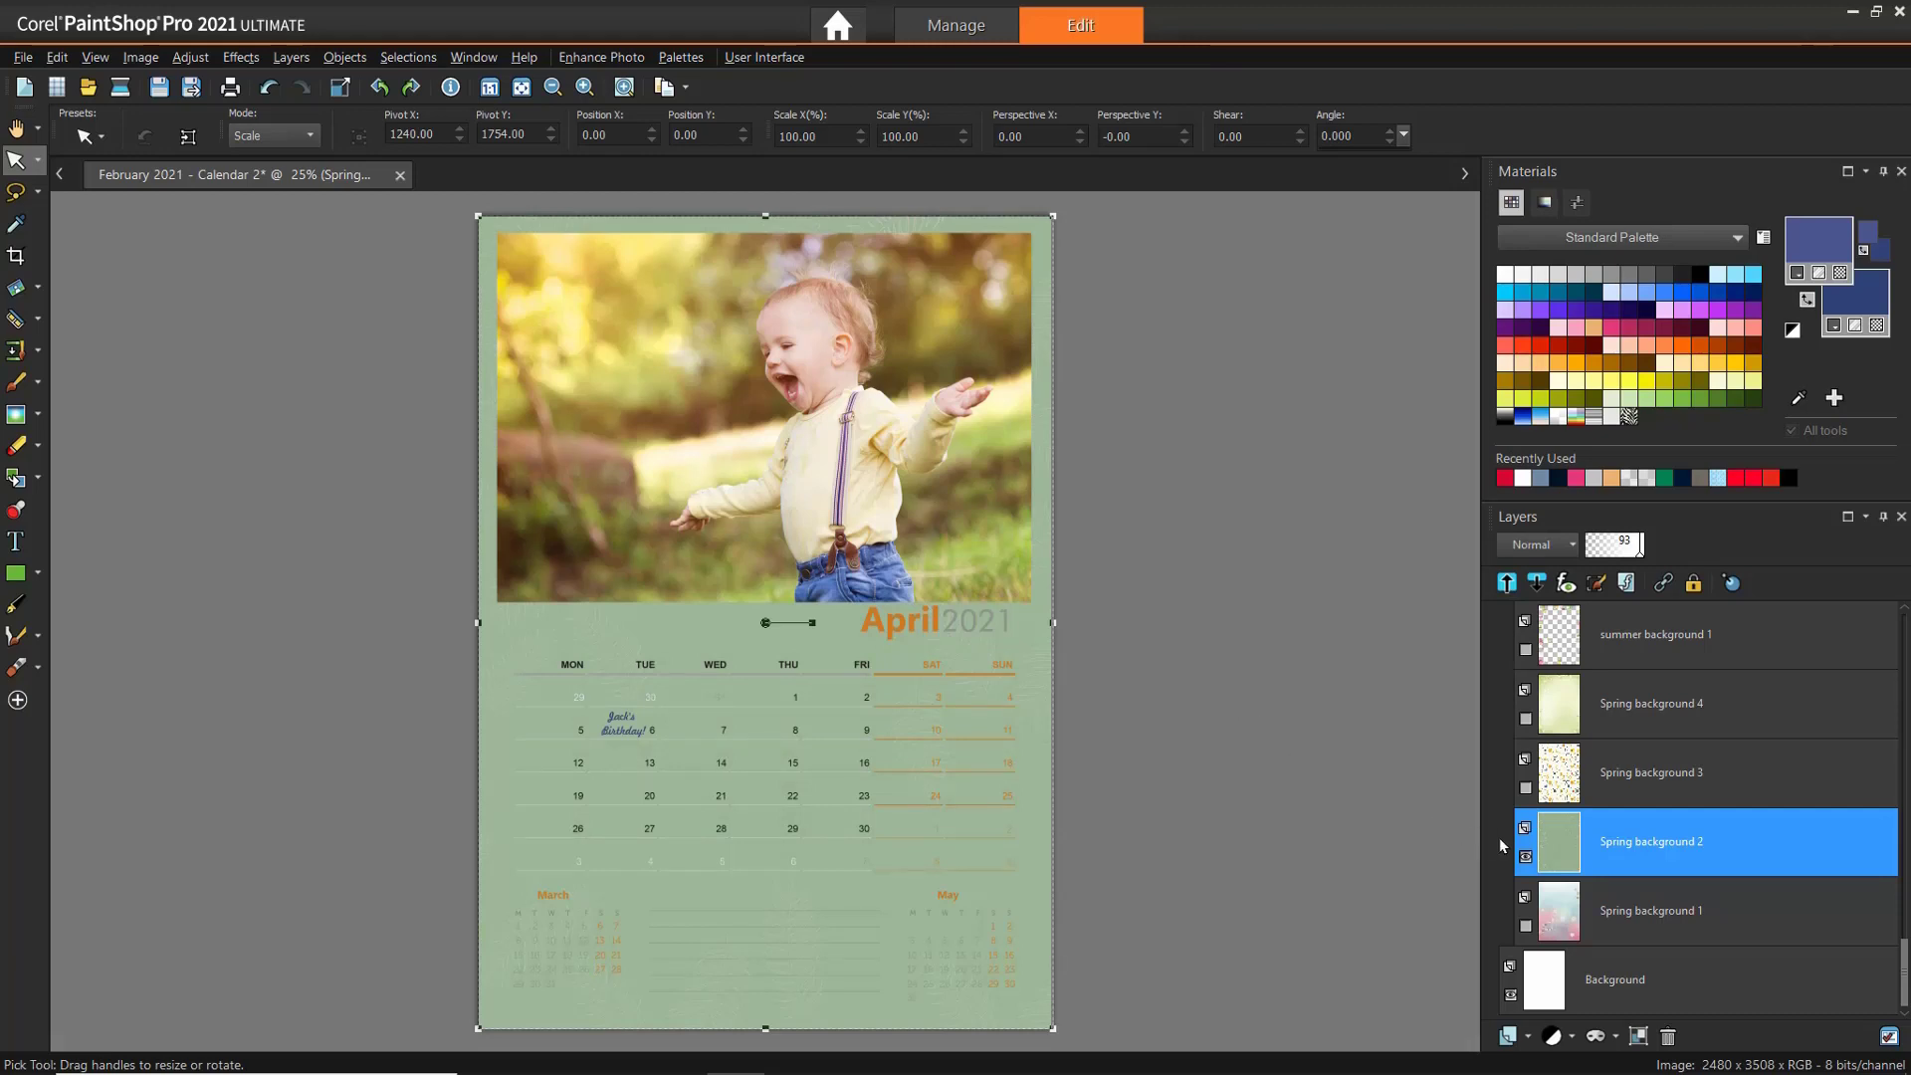
# Step: Hide the Spring background 2 layer and duplicate the white Background layer
pyautogui.click(1525, 858)
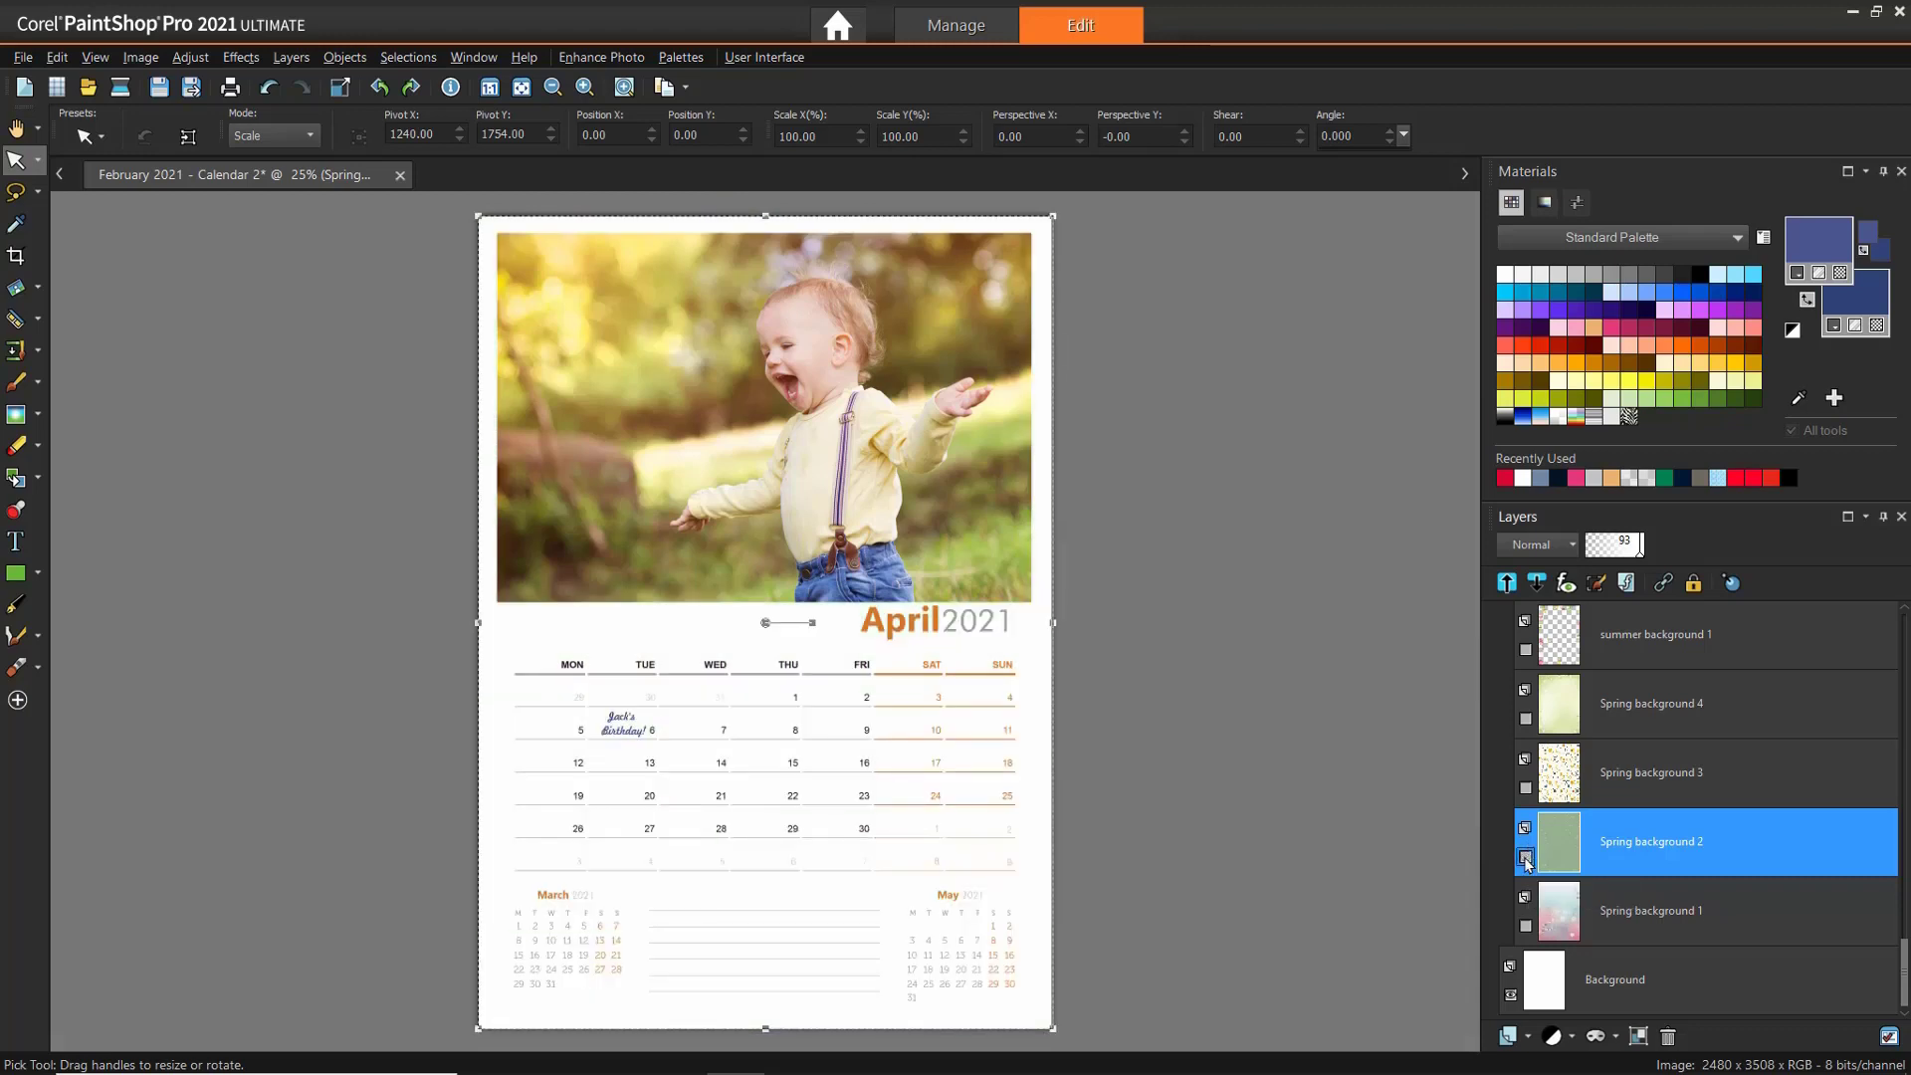
pyautogui.click(1565, 995)
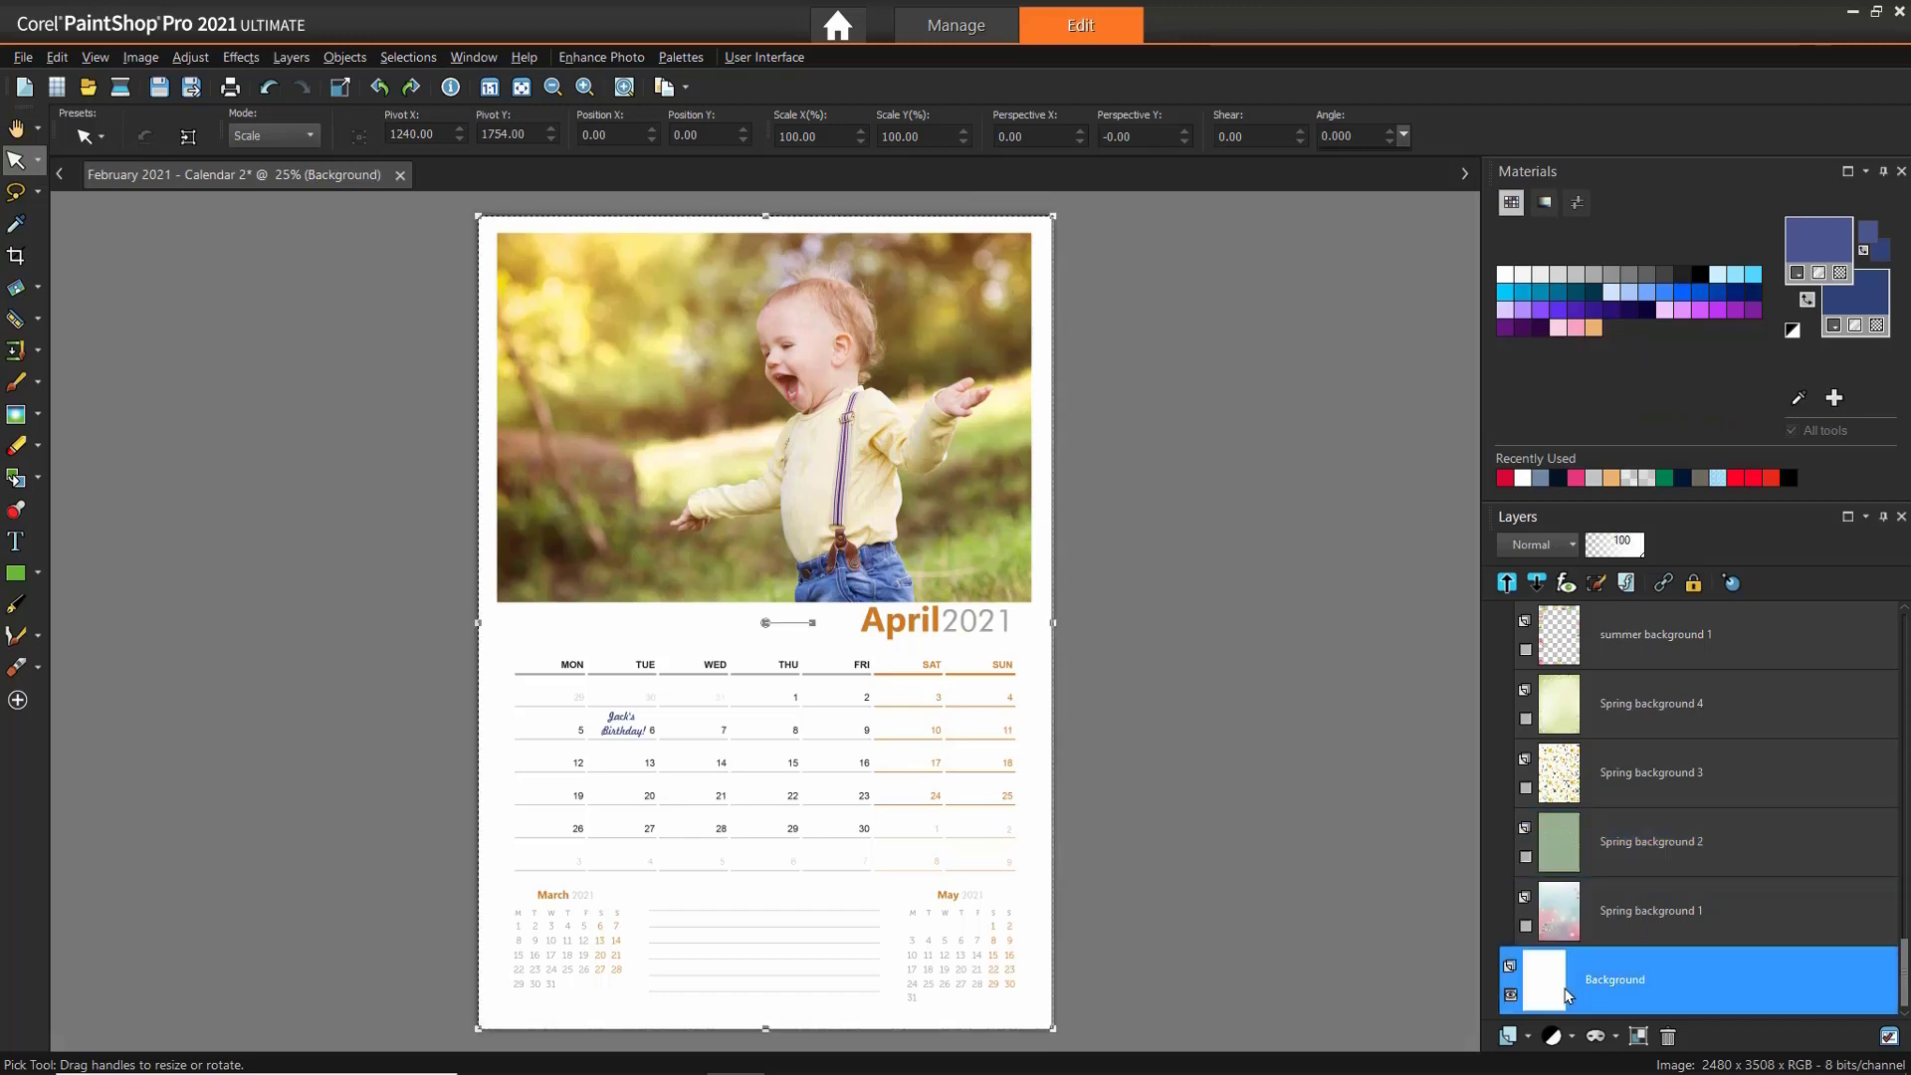
pyautogui.rightClick(1565, 995)
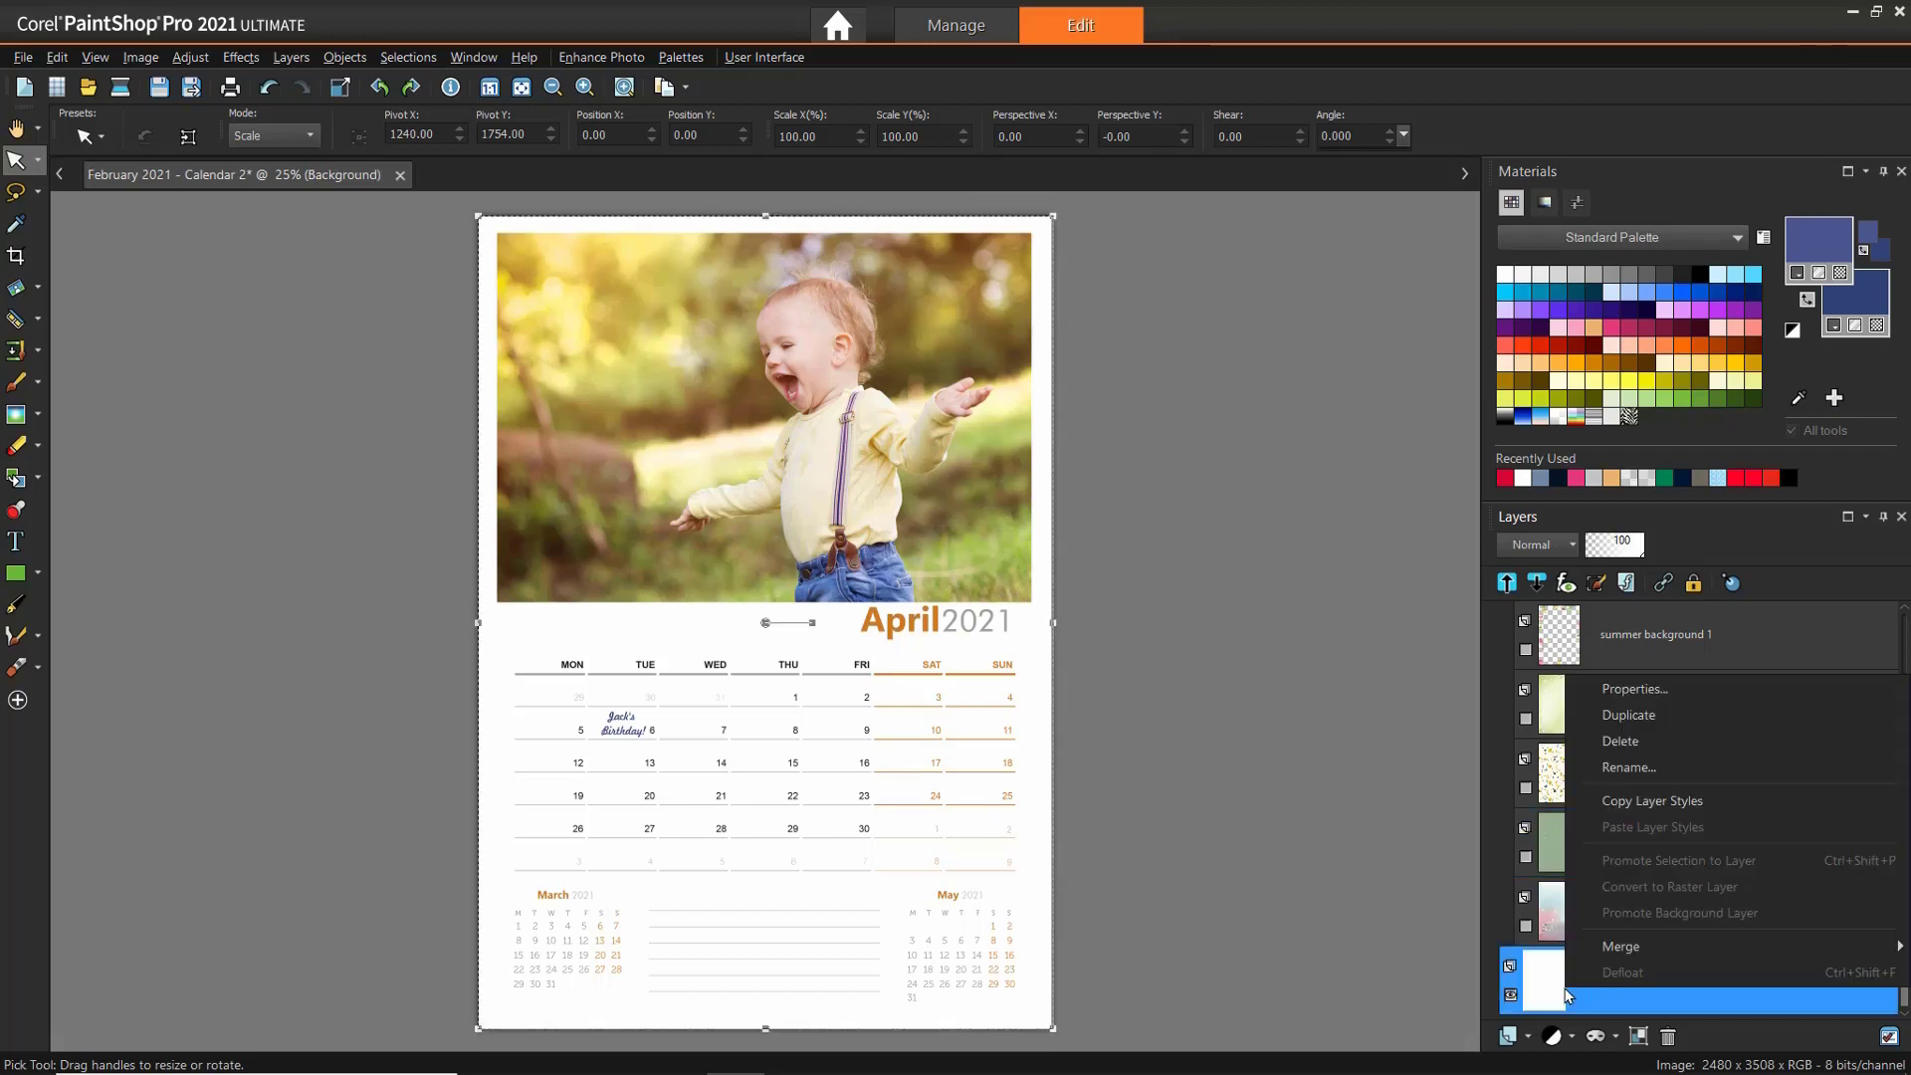
pyautogui.click(1604, 717)
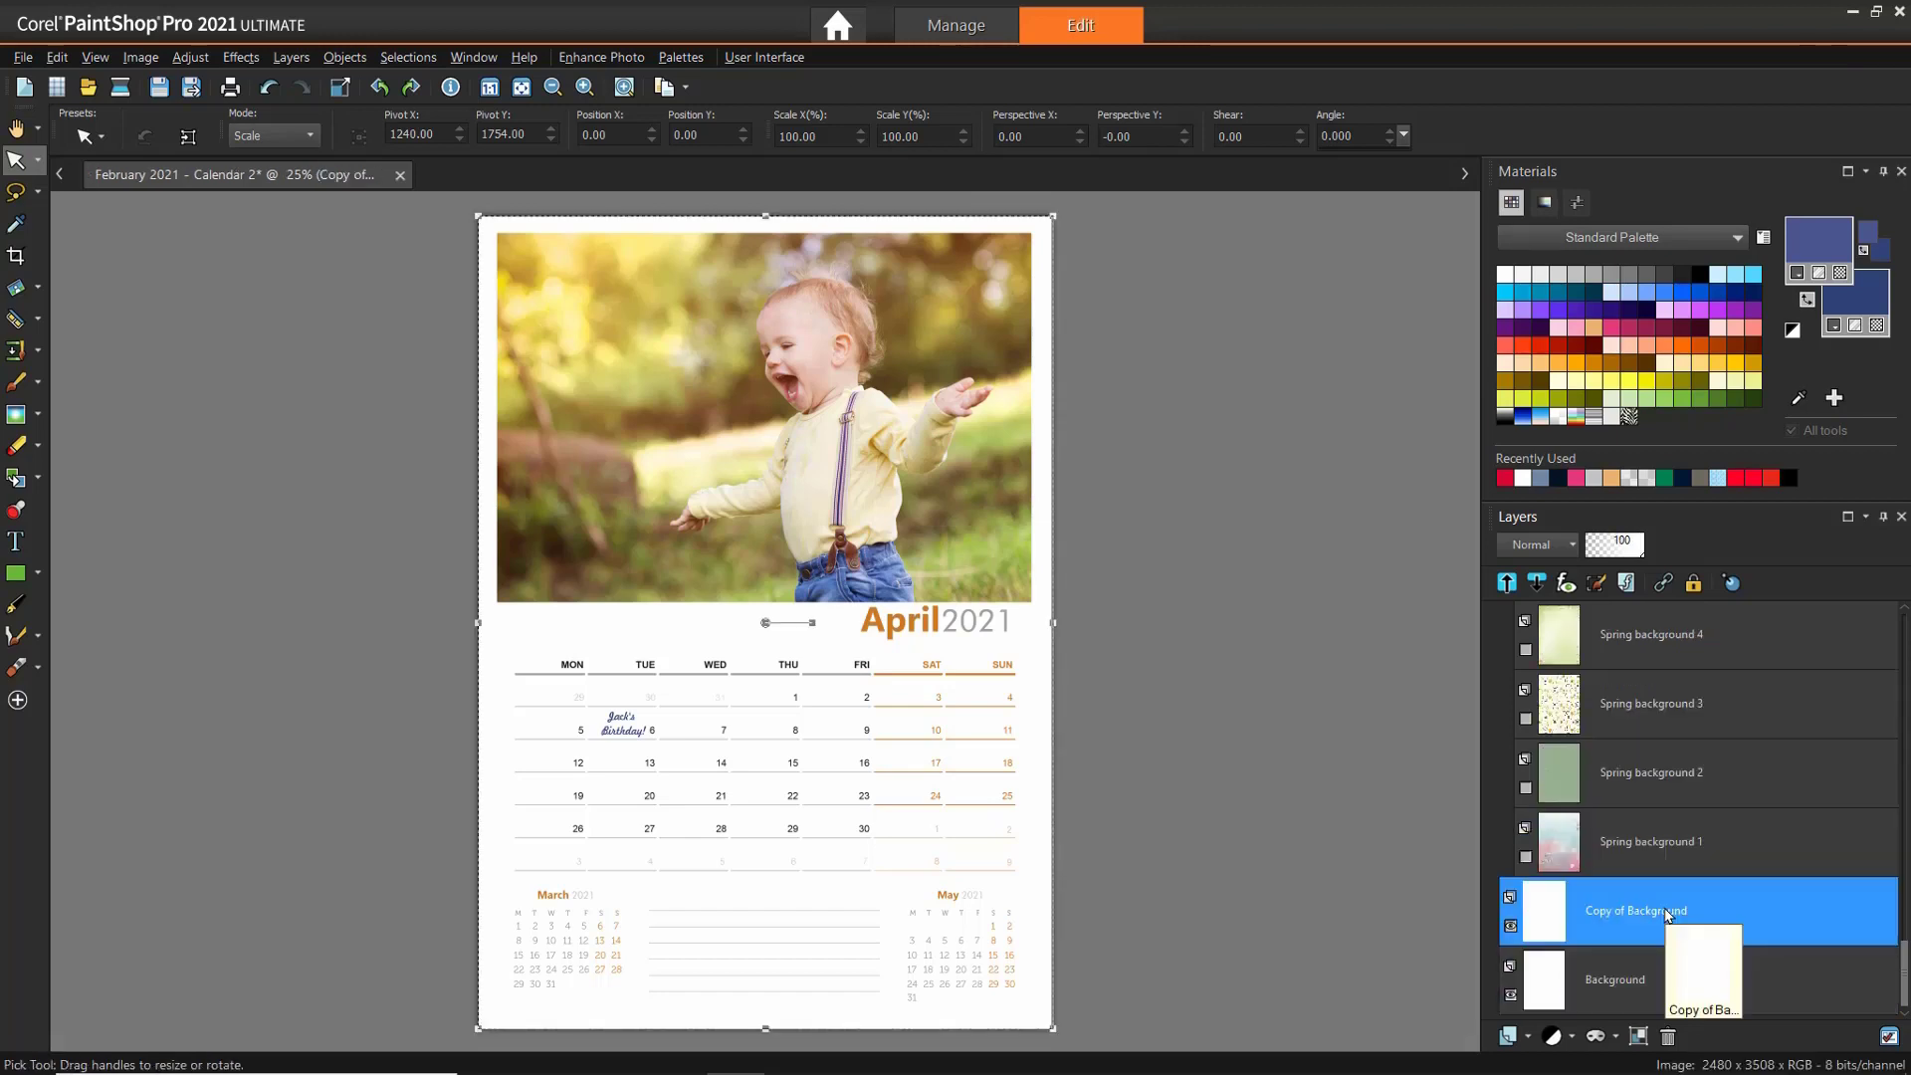
# Step: Activate the Flood Fill tool and choose a purple foreground color from the Standard Palette
pyautogui.press('f')
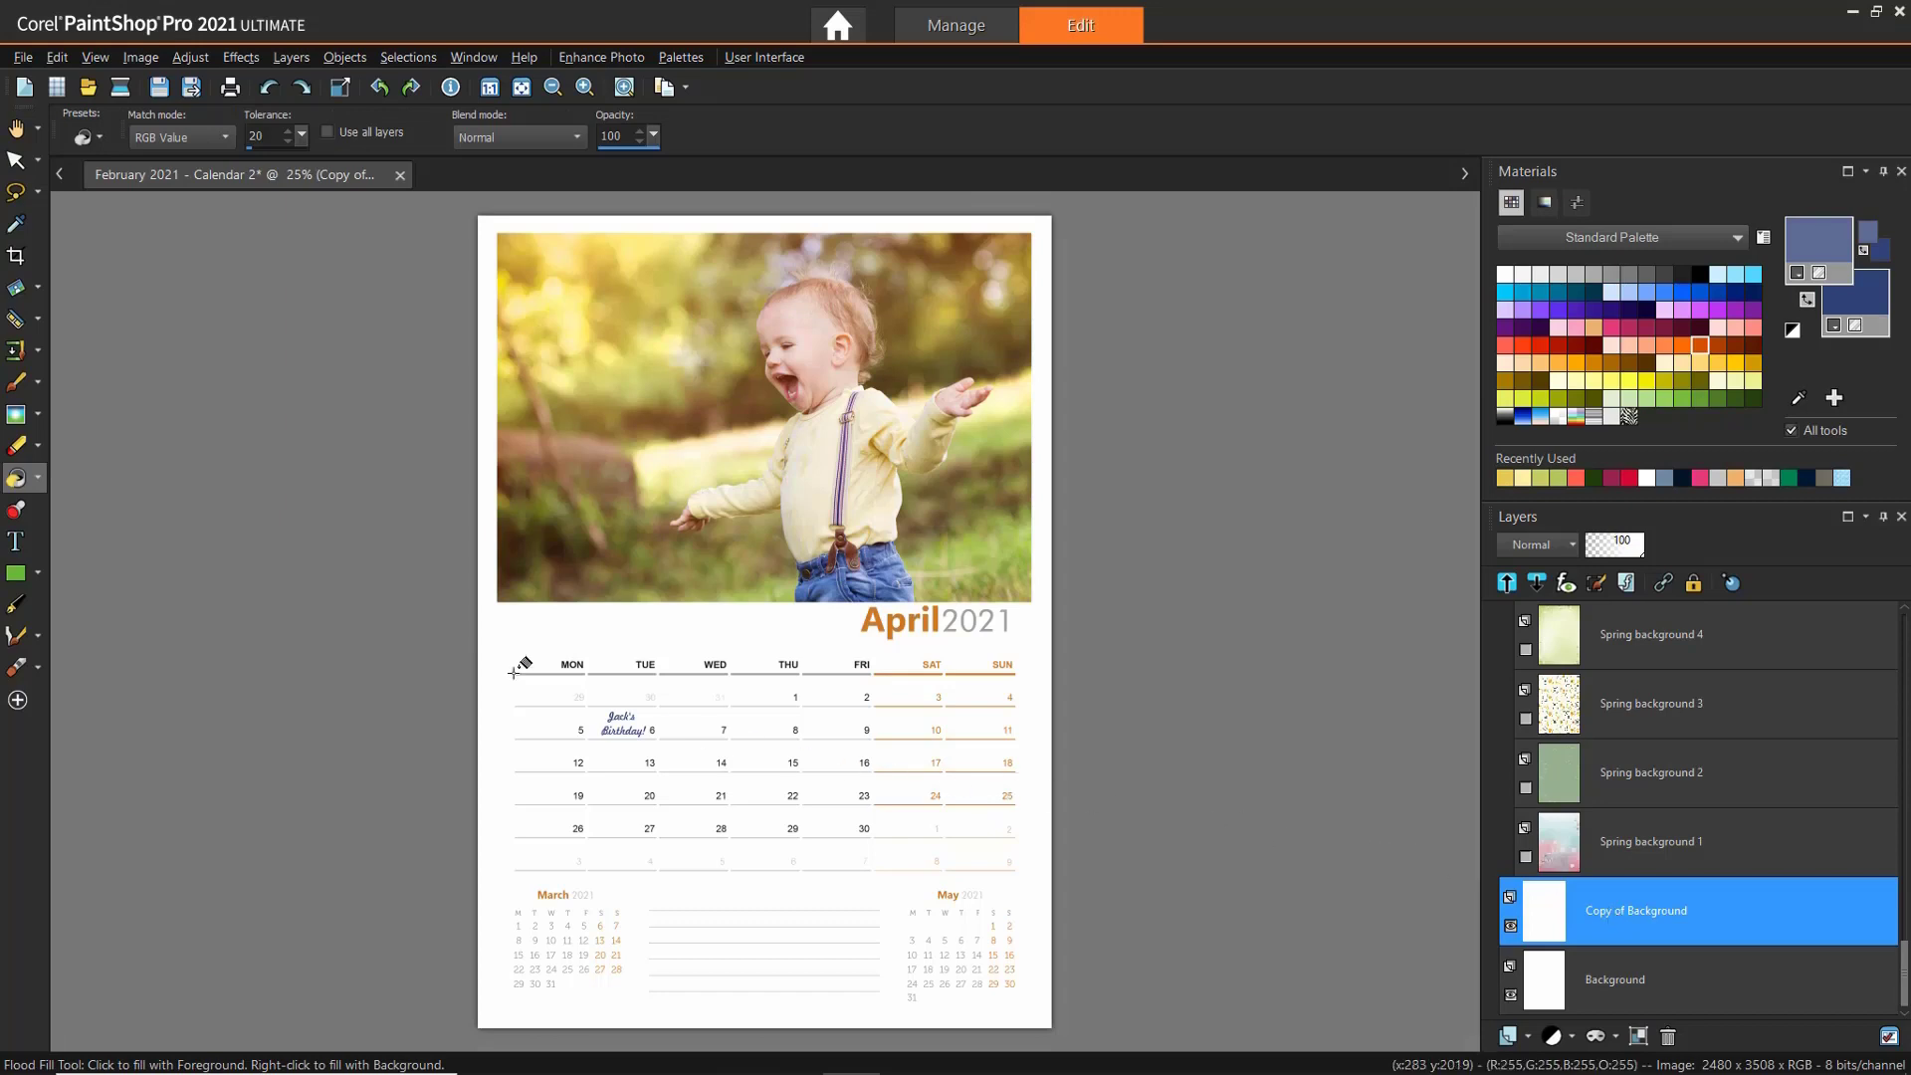
pyautogui.click(38, 478)
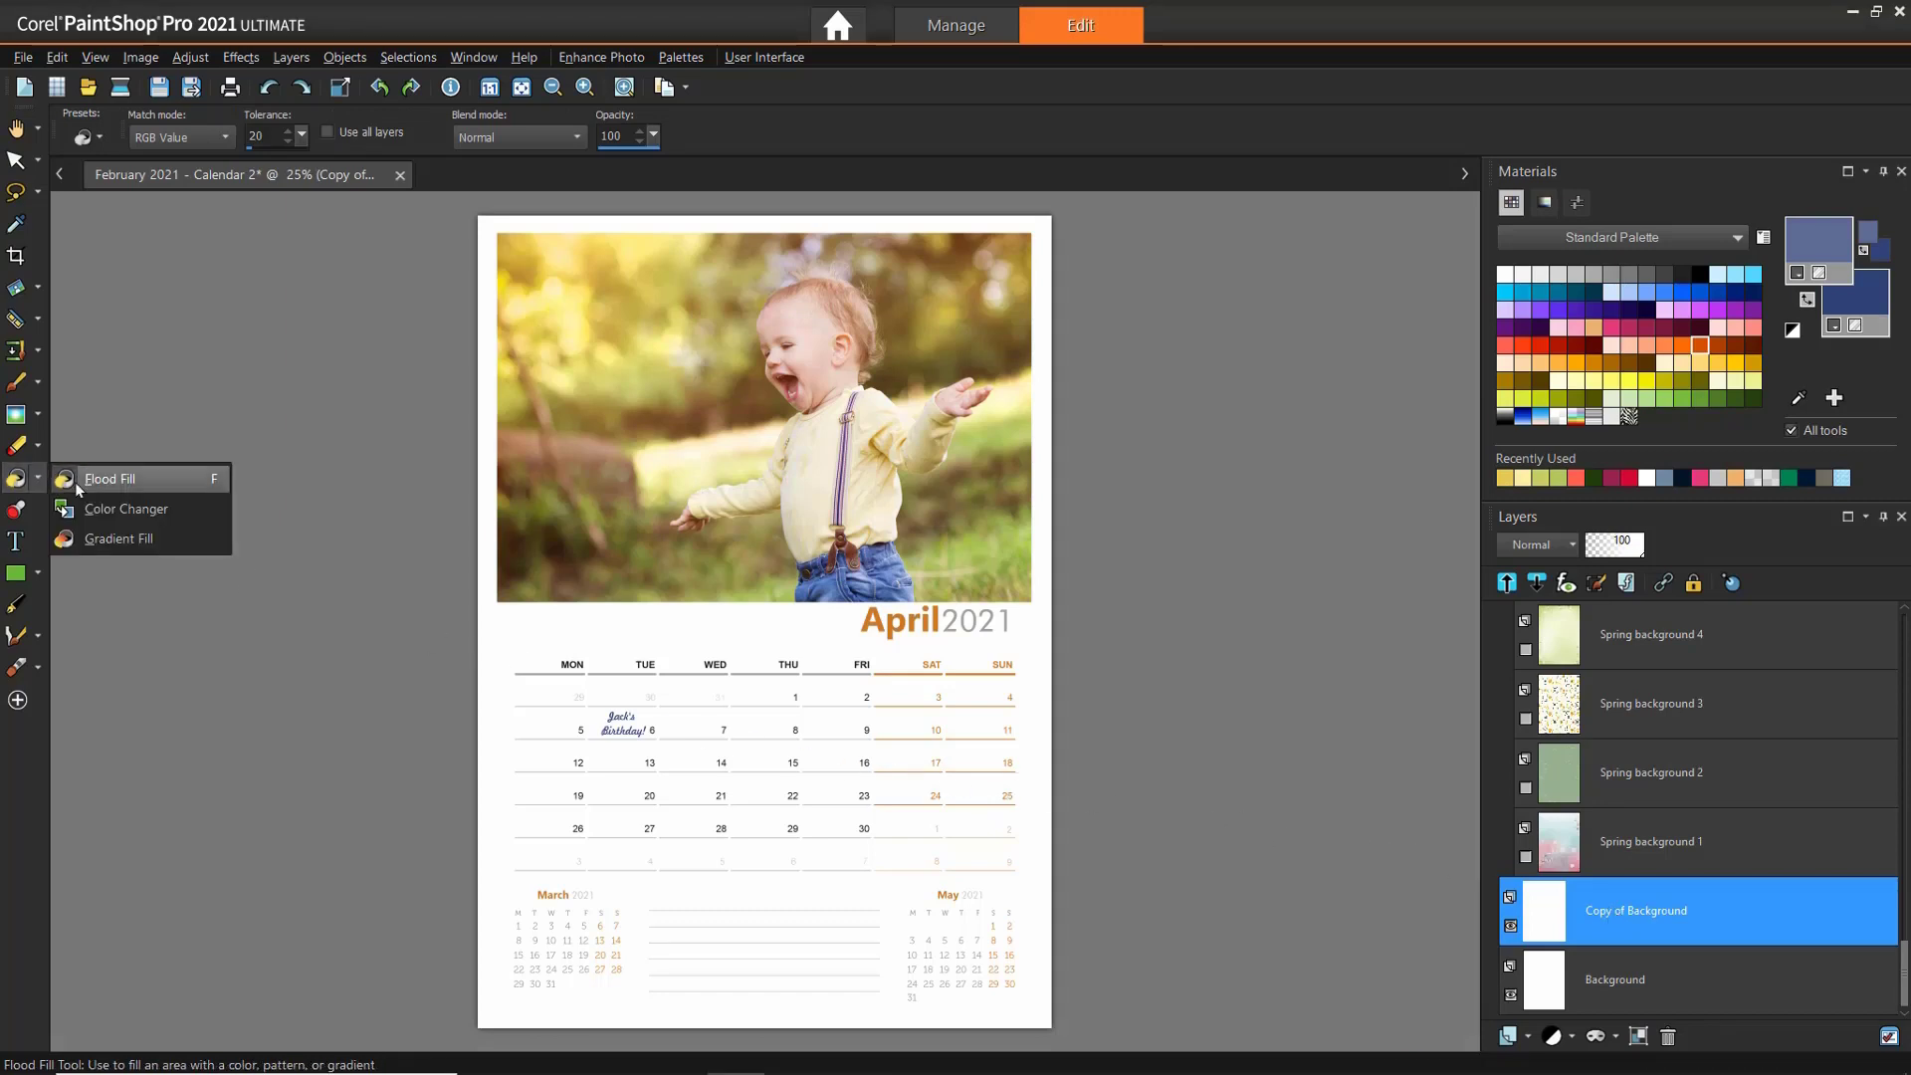
pyautogui.click(78, 481)
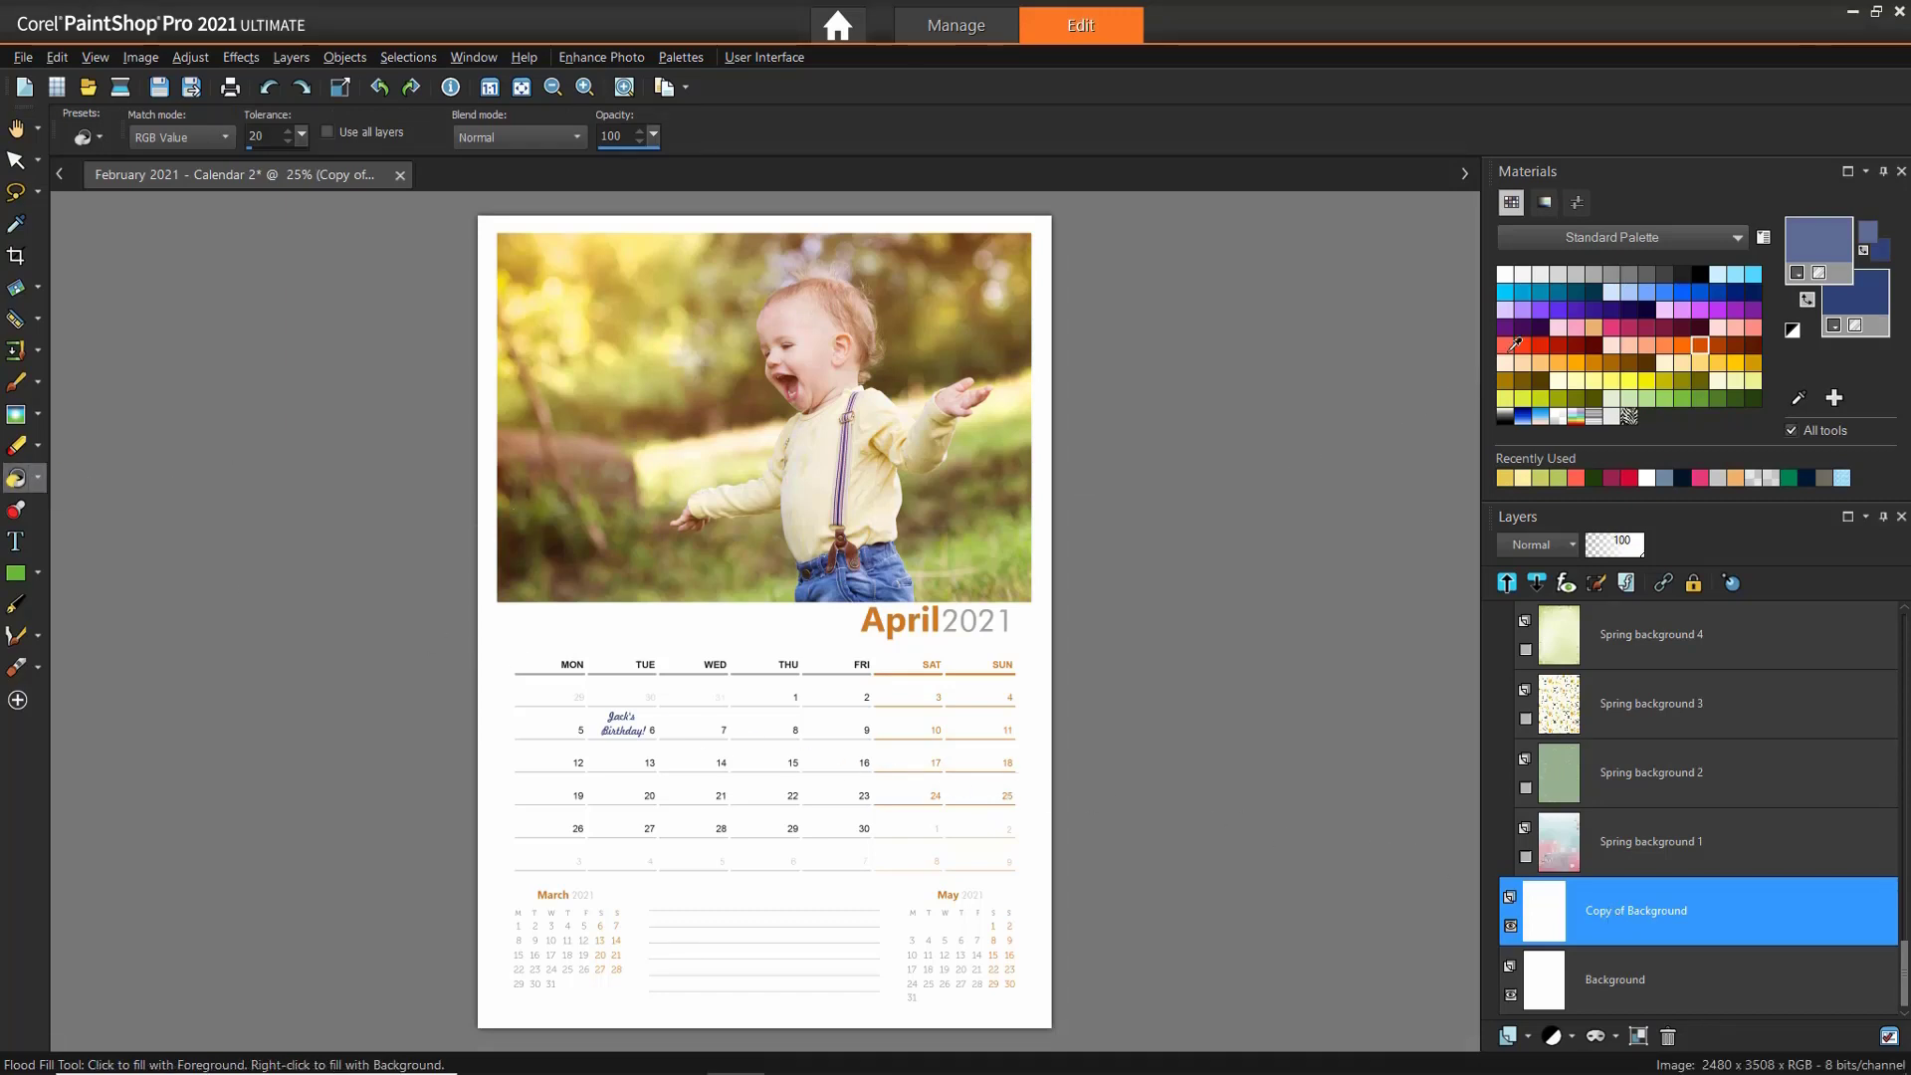
pyautogui.click(1544, 306)
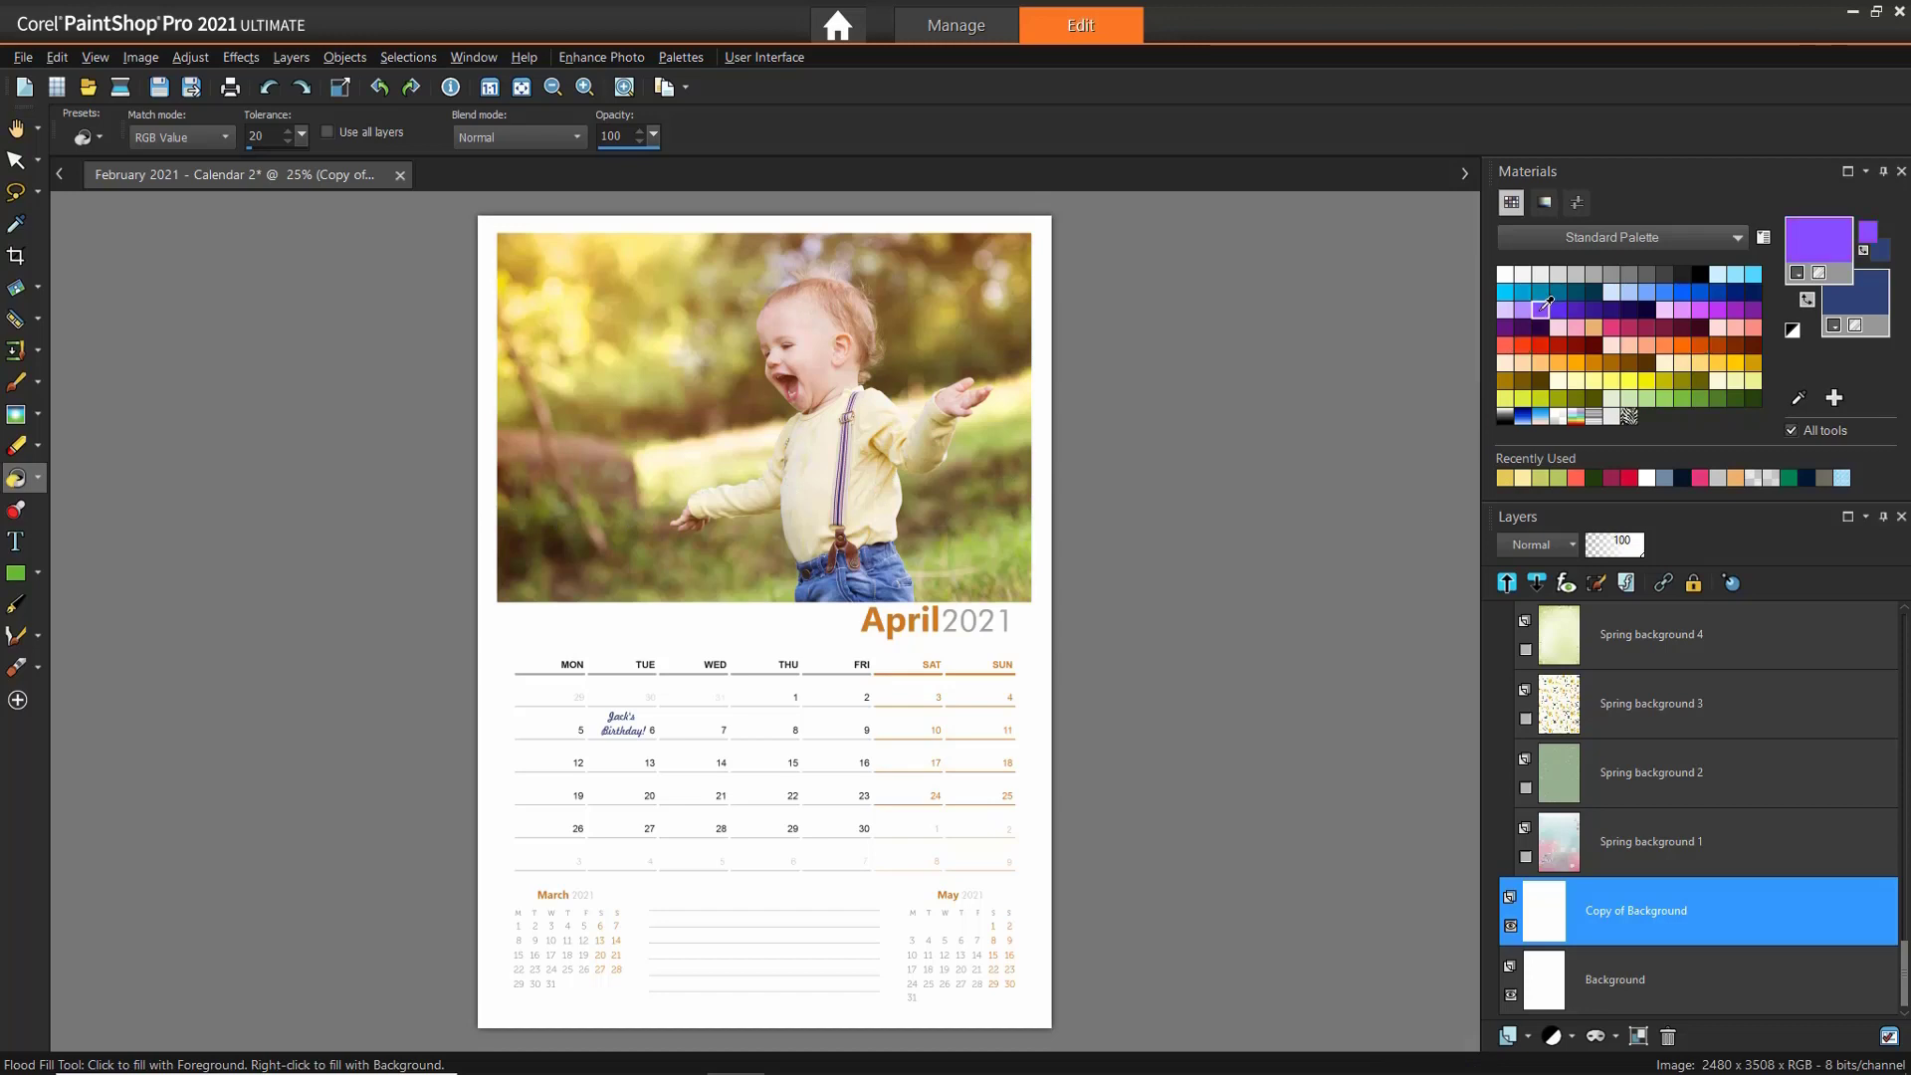
# Step: Examine the color wheel, gradient and pattern options for the foreground material and discard the changes
pyautogui.click(1834, 247)
pyautogui.click(1011, 467)
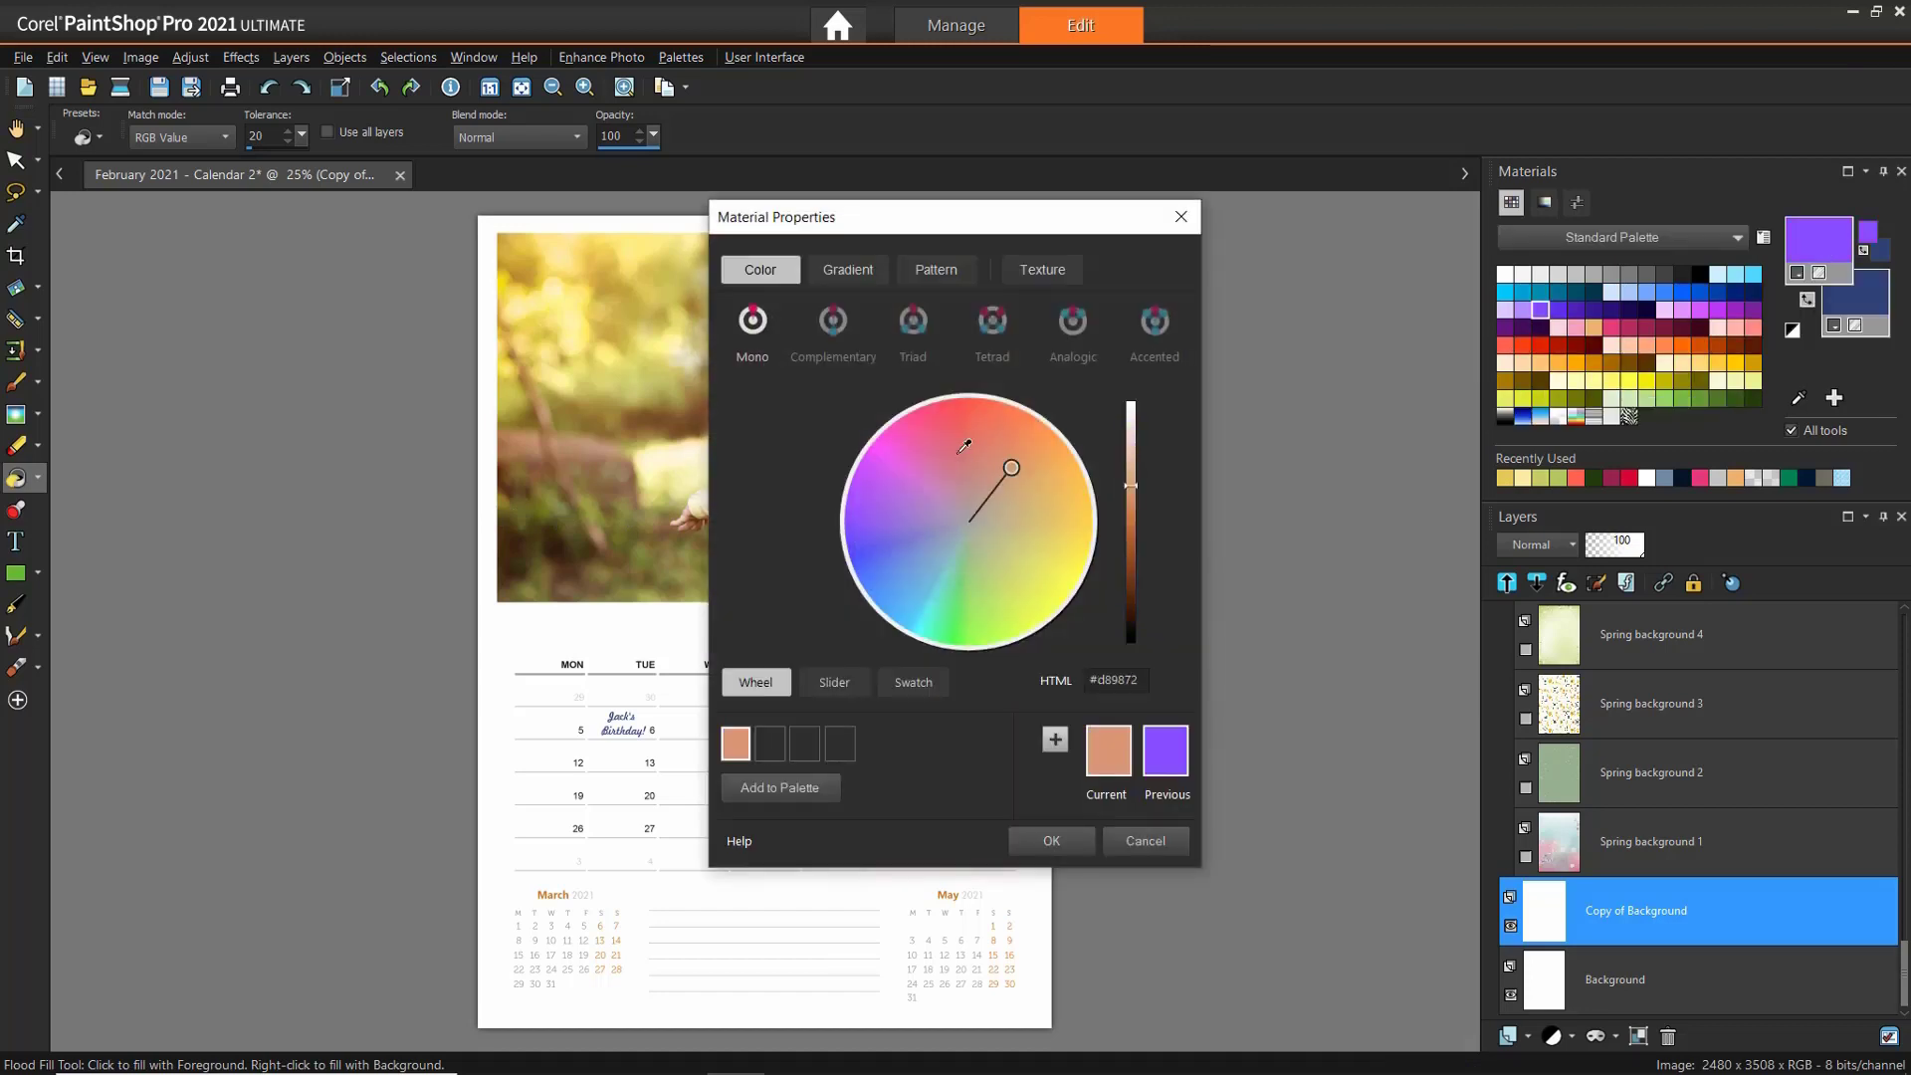
pyautogui.moveTo(963, 447); pyautogui.dragTo(940, 520)
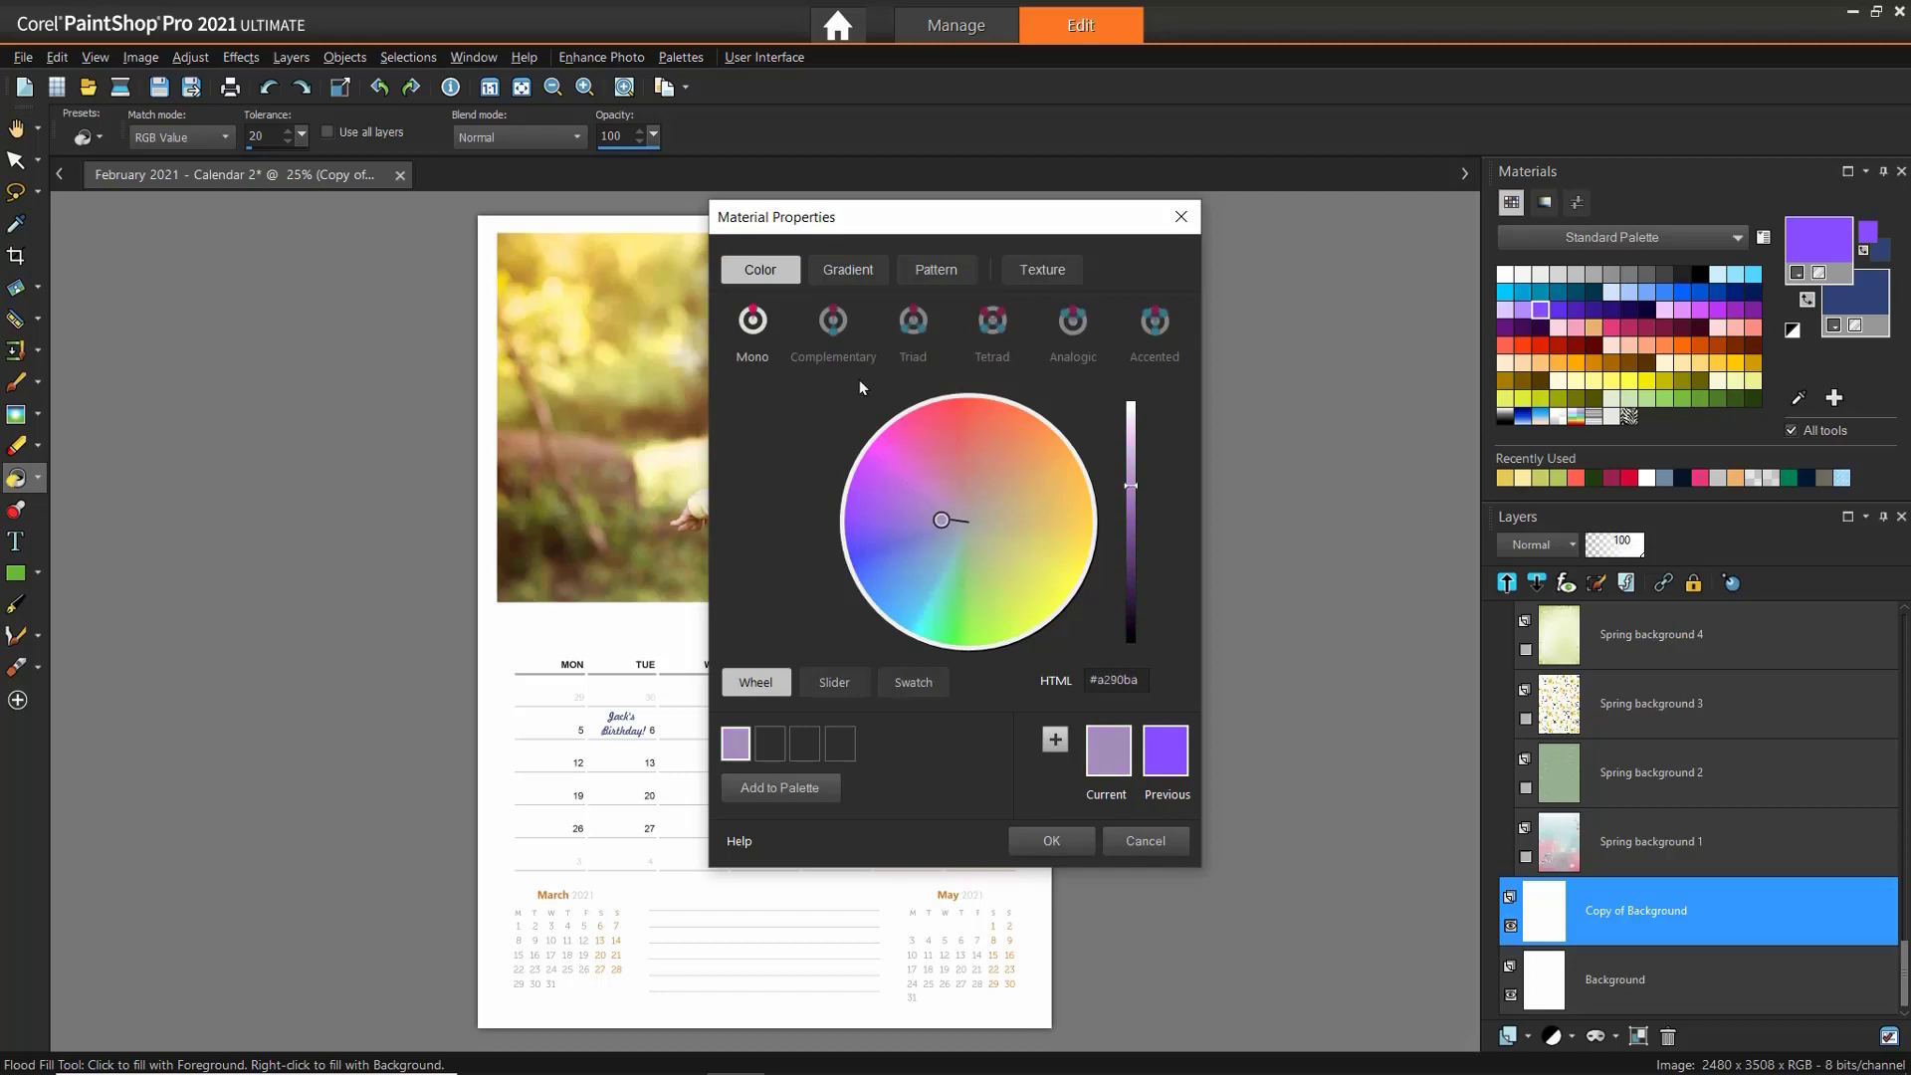
pyautogui.click(850, 268)
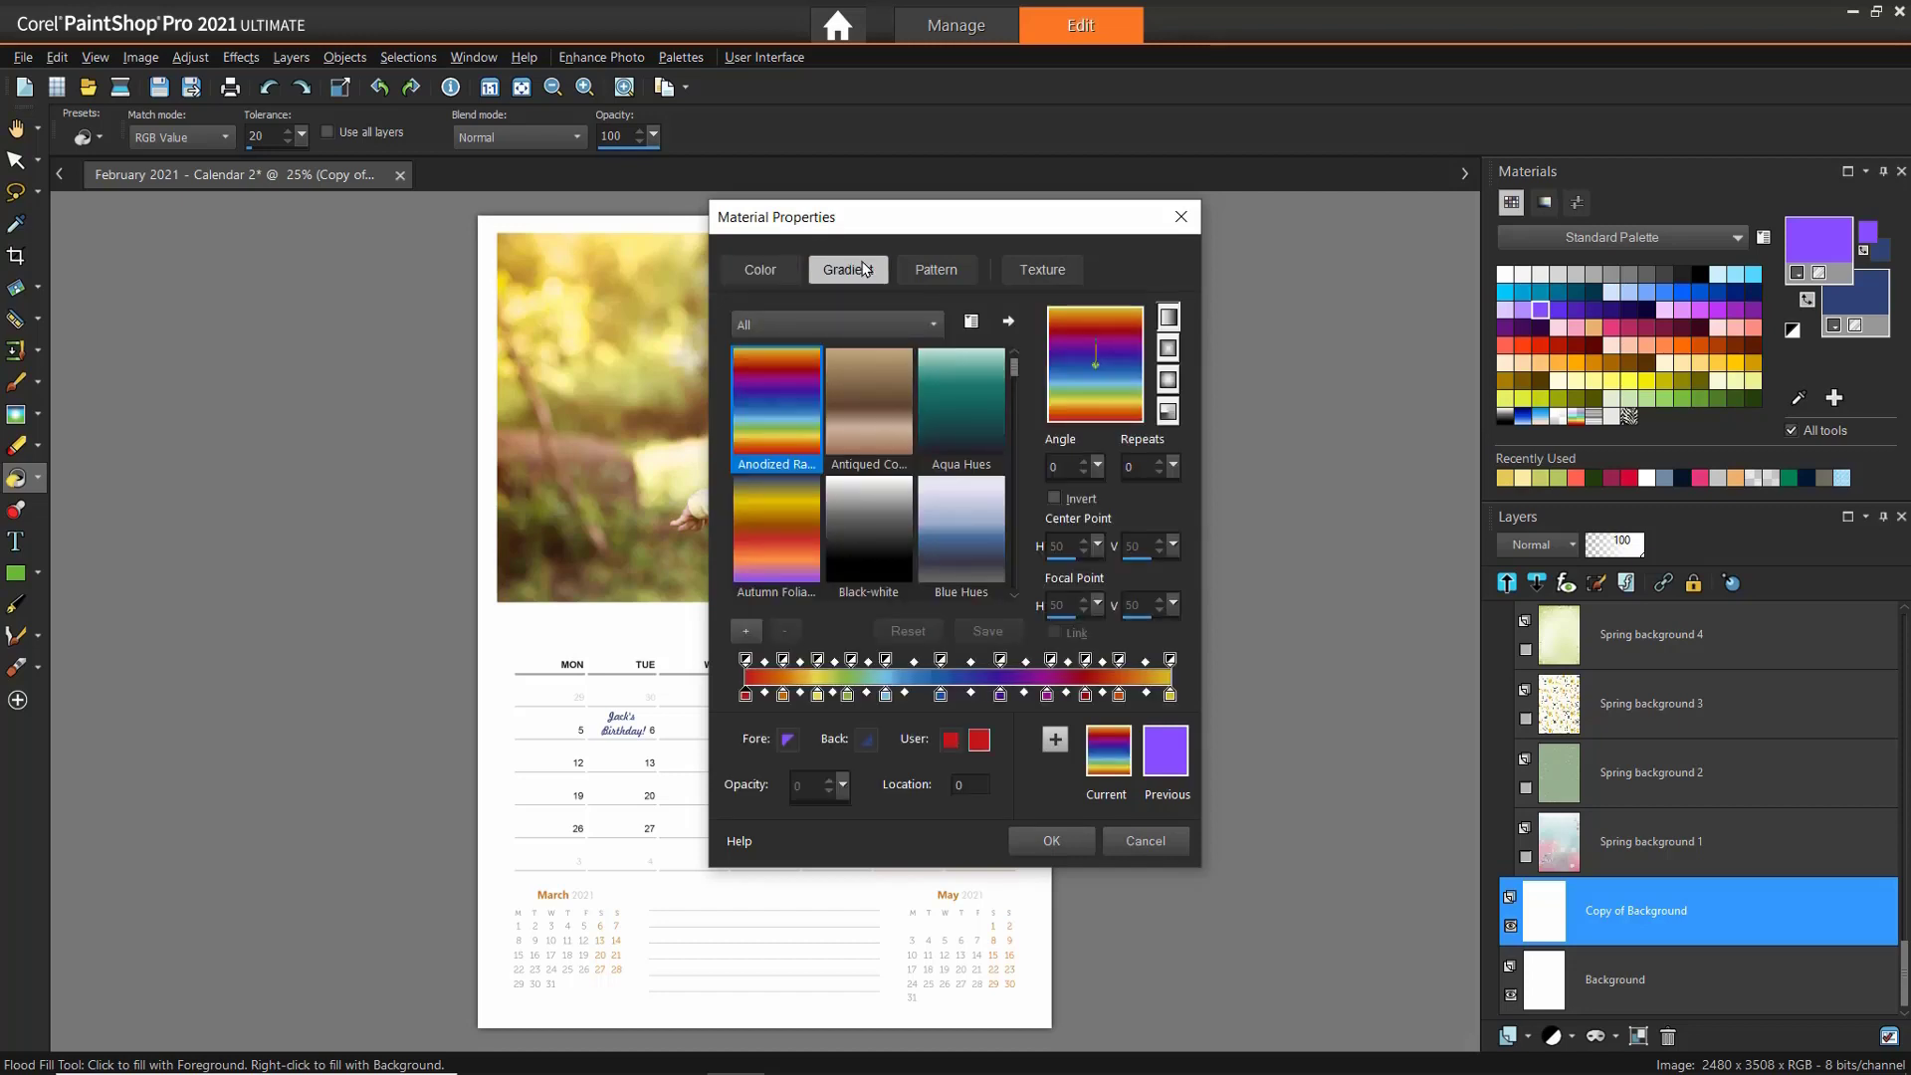
pyautogui.click(926, 272)
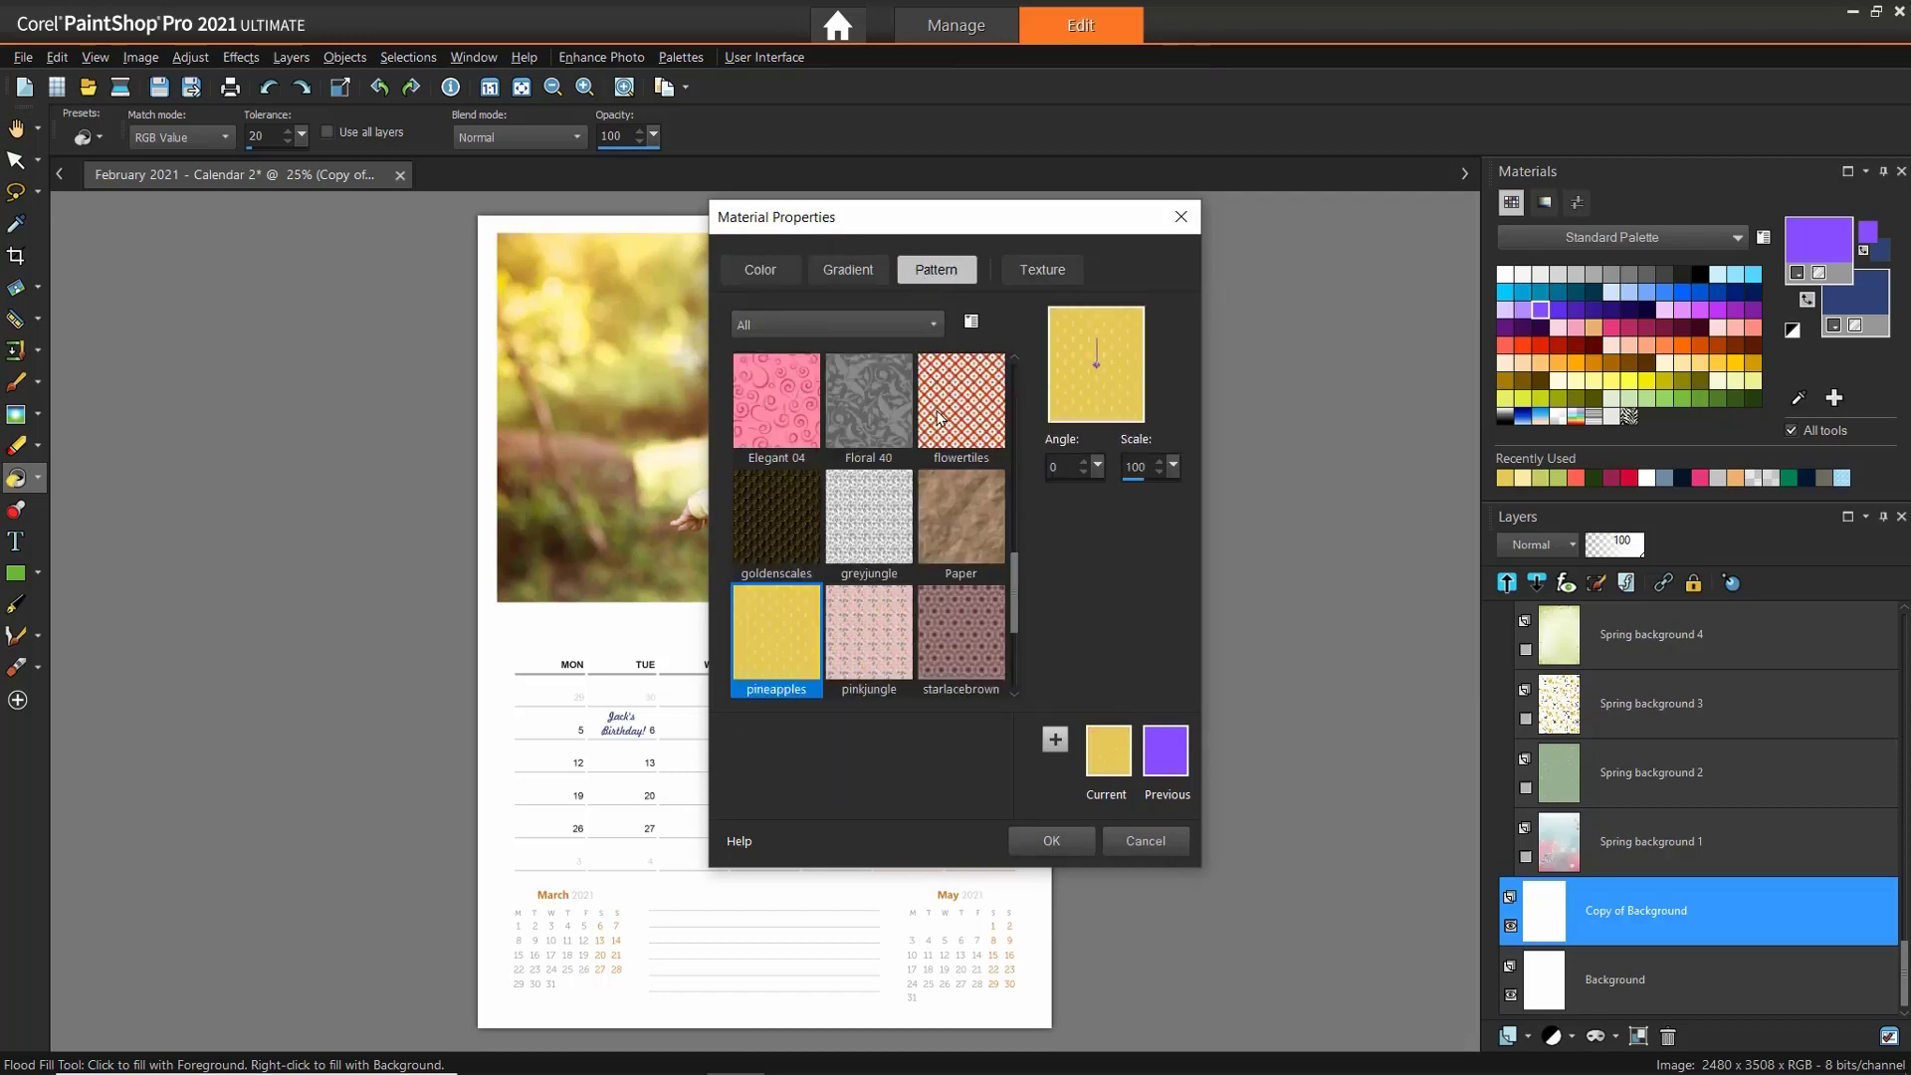
pyautogui.scroll(5, 955, 497)
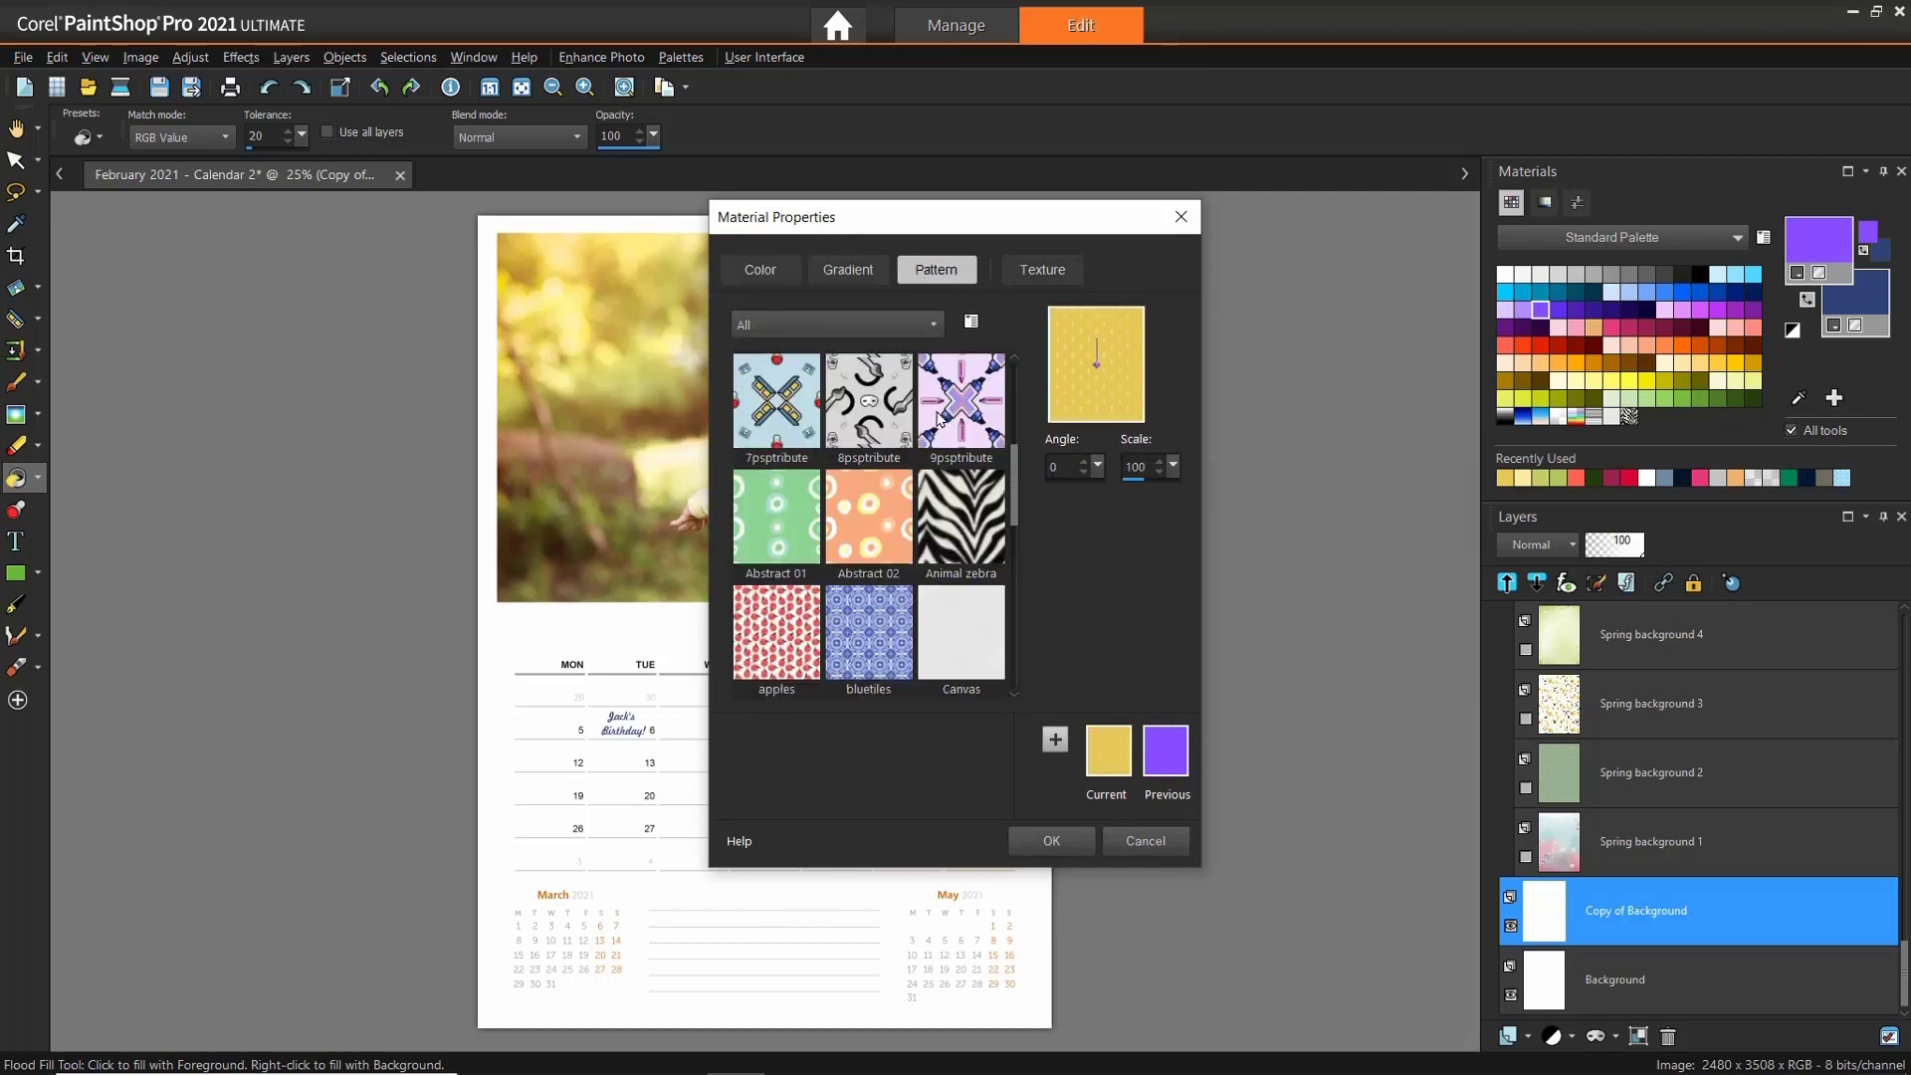
pyautogui.click(1142, 831)
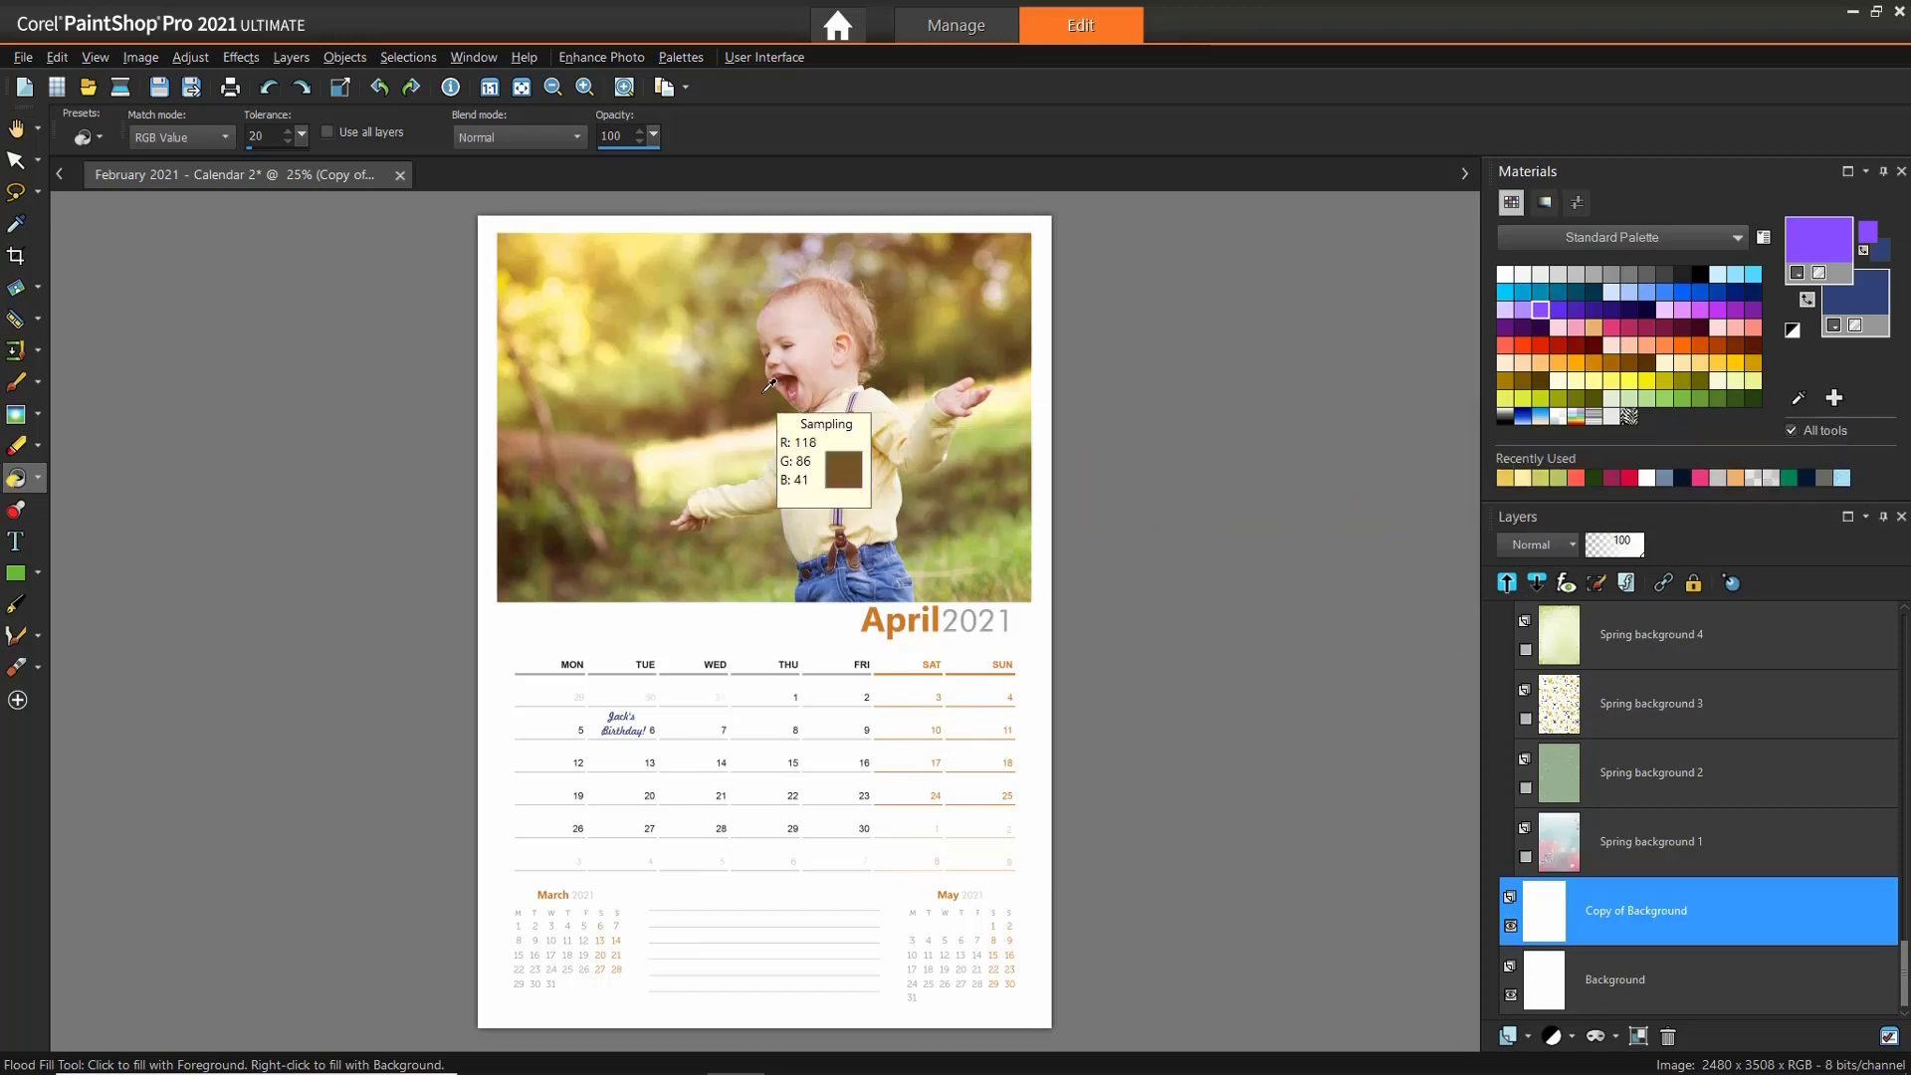
# Step: Fill the Copy of Background layer with colors sampled from the photo, ending on pale yellow, and set its opacity to 90
pyautogui.click(740, 379)
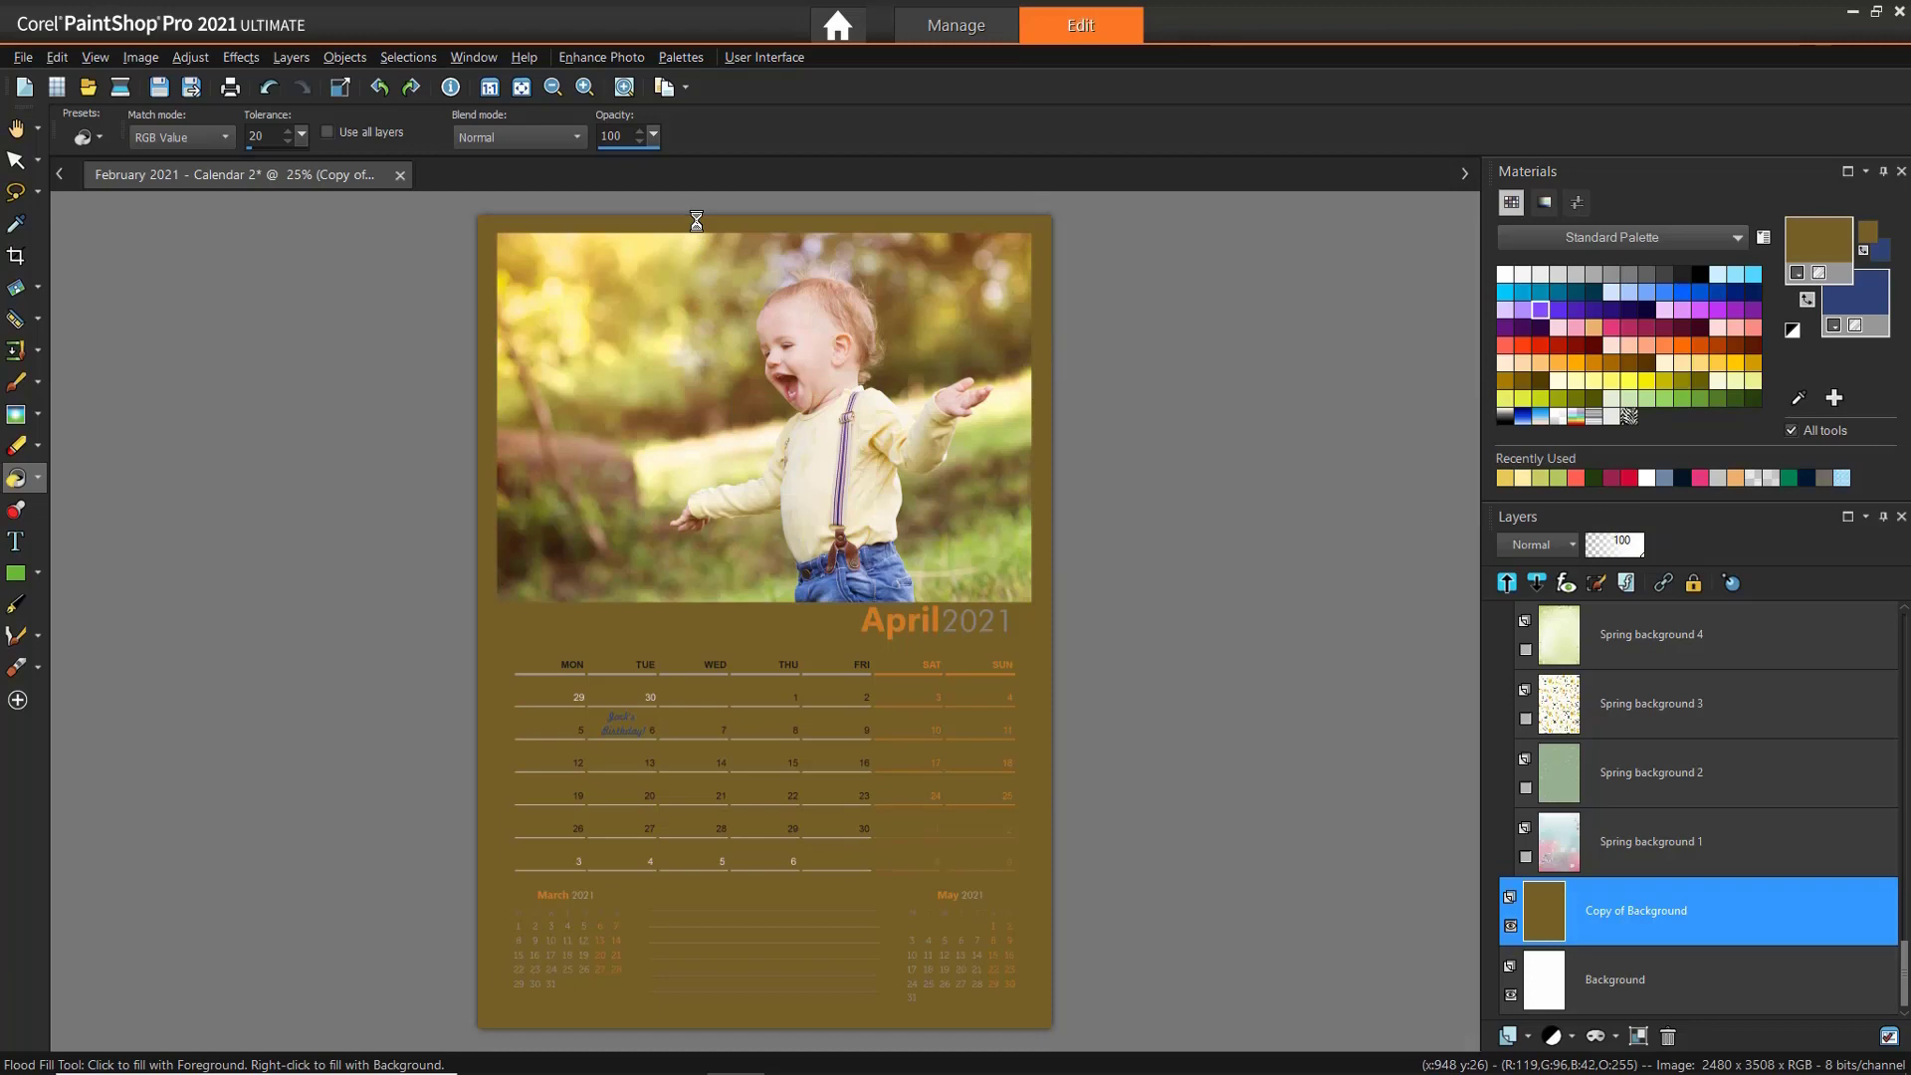
pyautogui.click(1029, 388)
pyautogui.click(1041, 394)
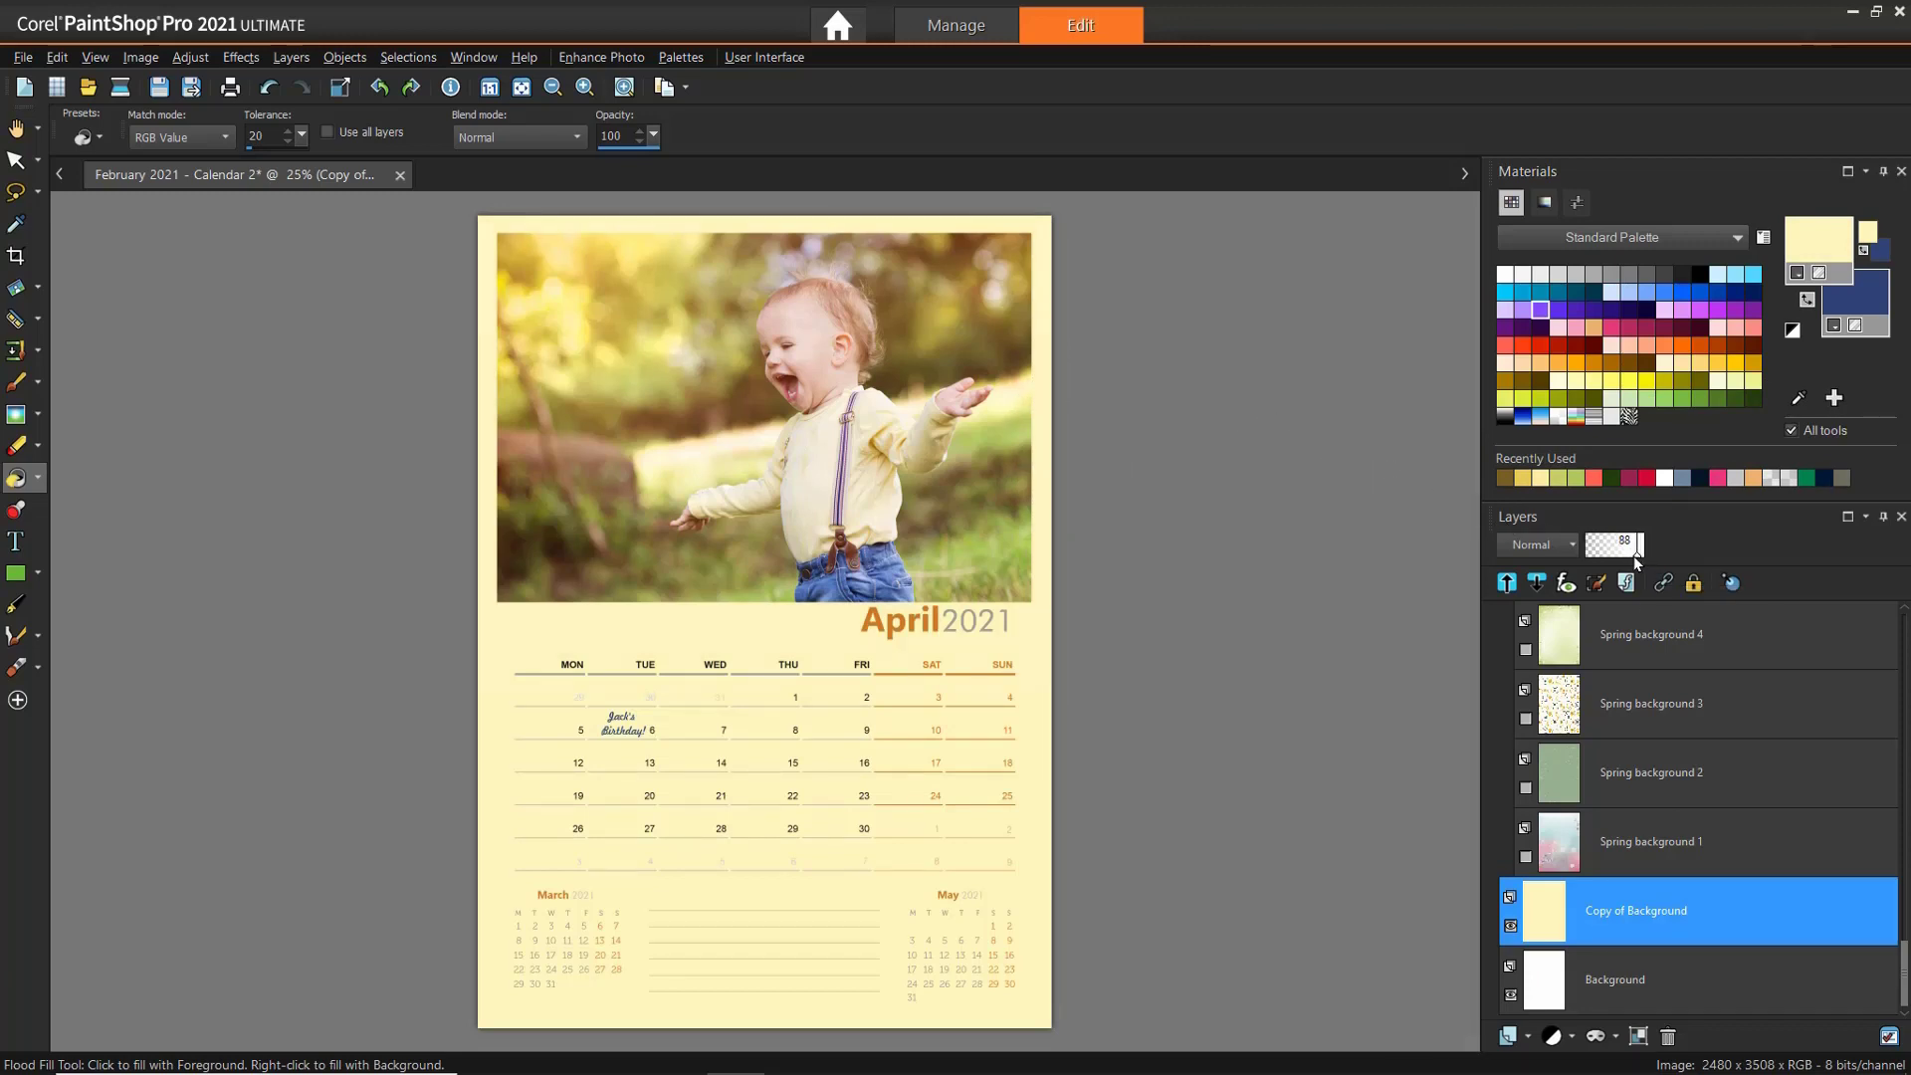
pyautogui.moveTo(1633, 555)
pyautogui.mouseDown()
pyautogui.moveTo(1613, 556)
pyautogui.moveTo(1640, 560)
pyautogui.mouseUp()
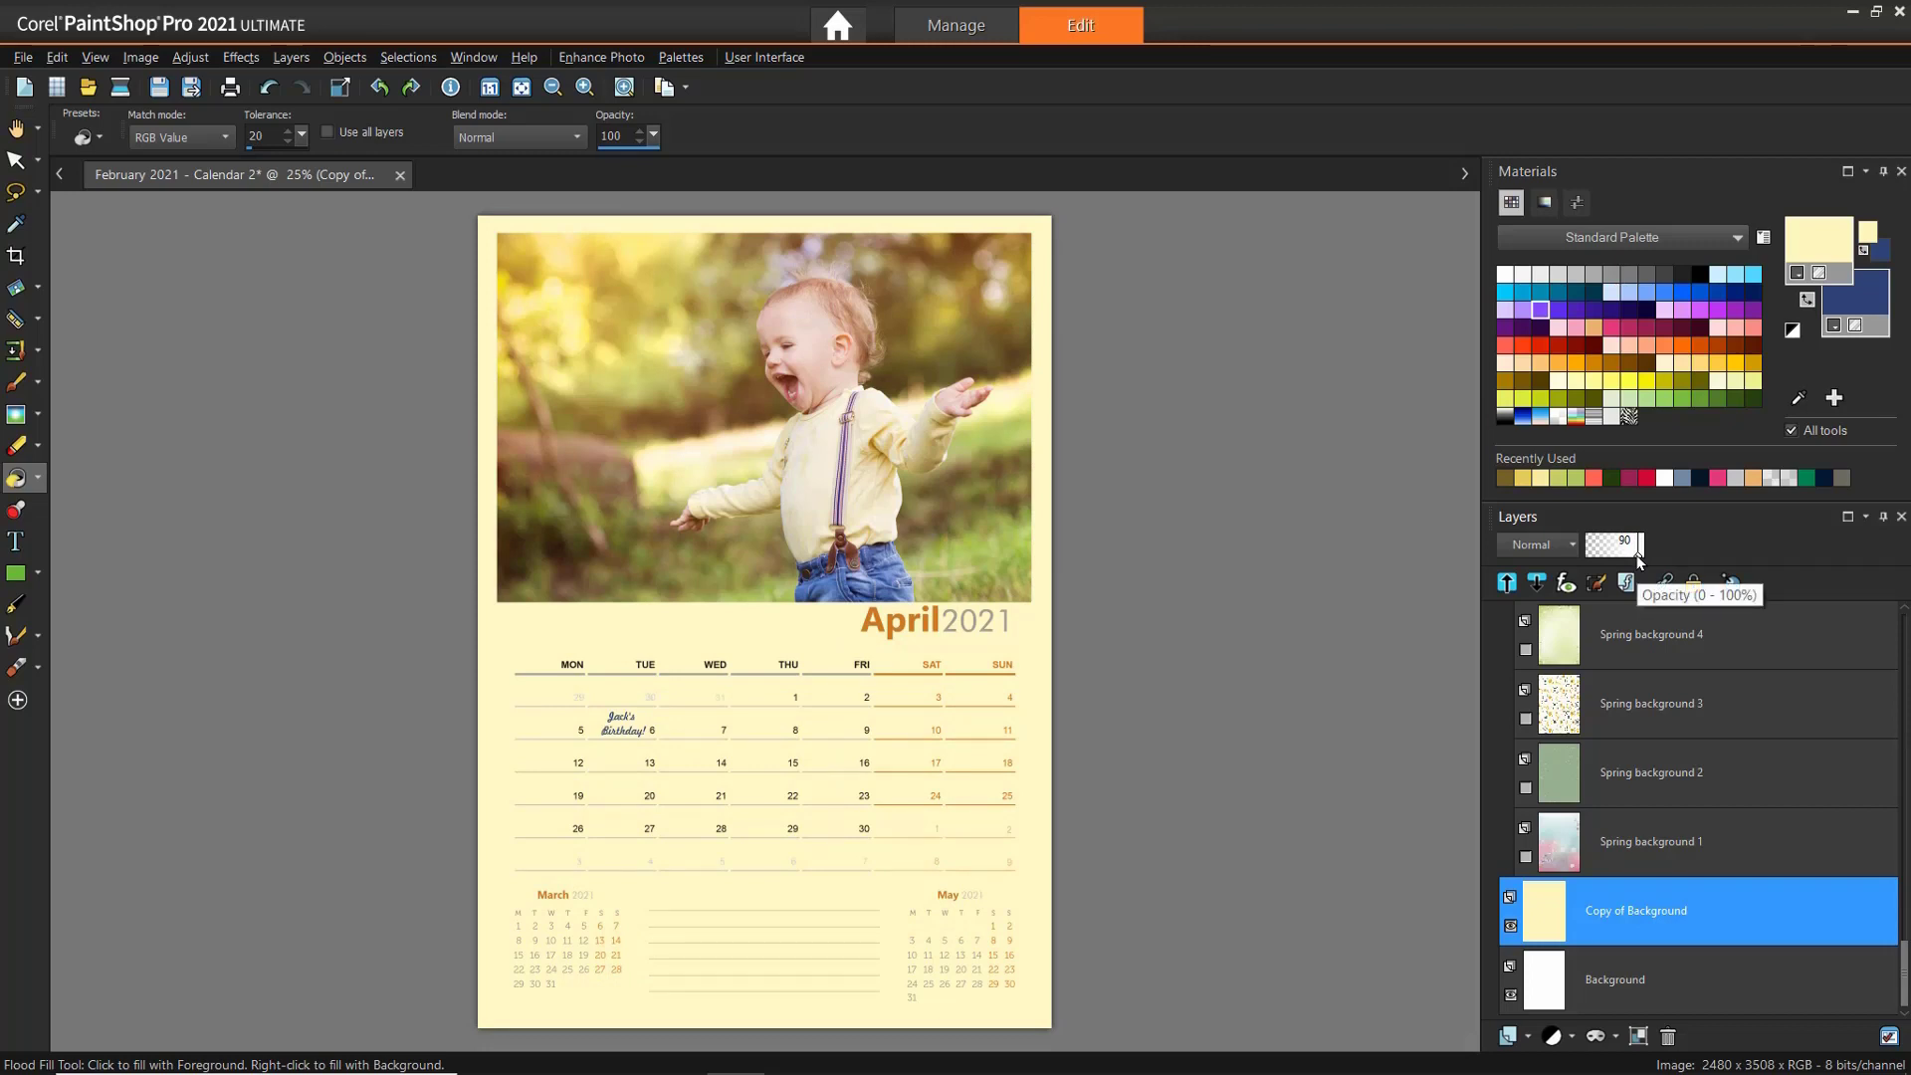
# Step: Recolor the orange text and lines on the Apr layer with the Color Changer, using a blue sampled from the boy's jeans
pyautogui.scroll(6, 1615, 710)
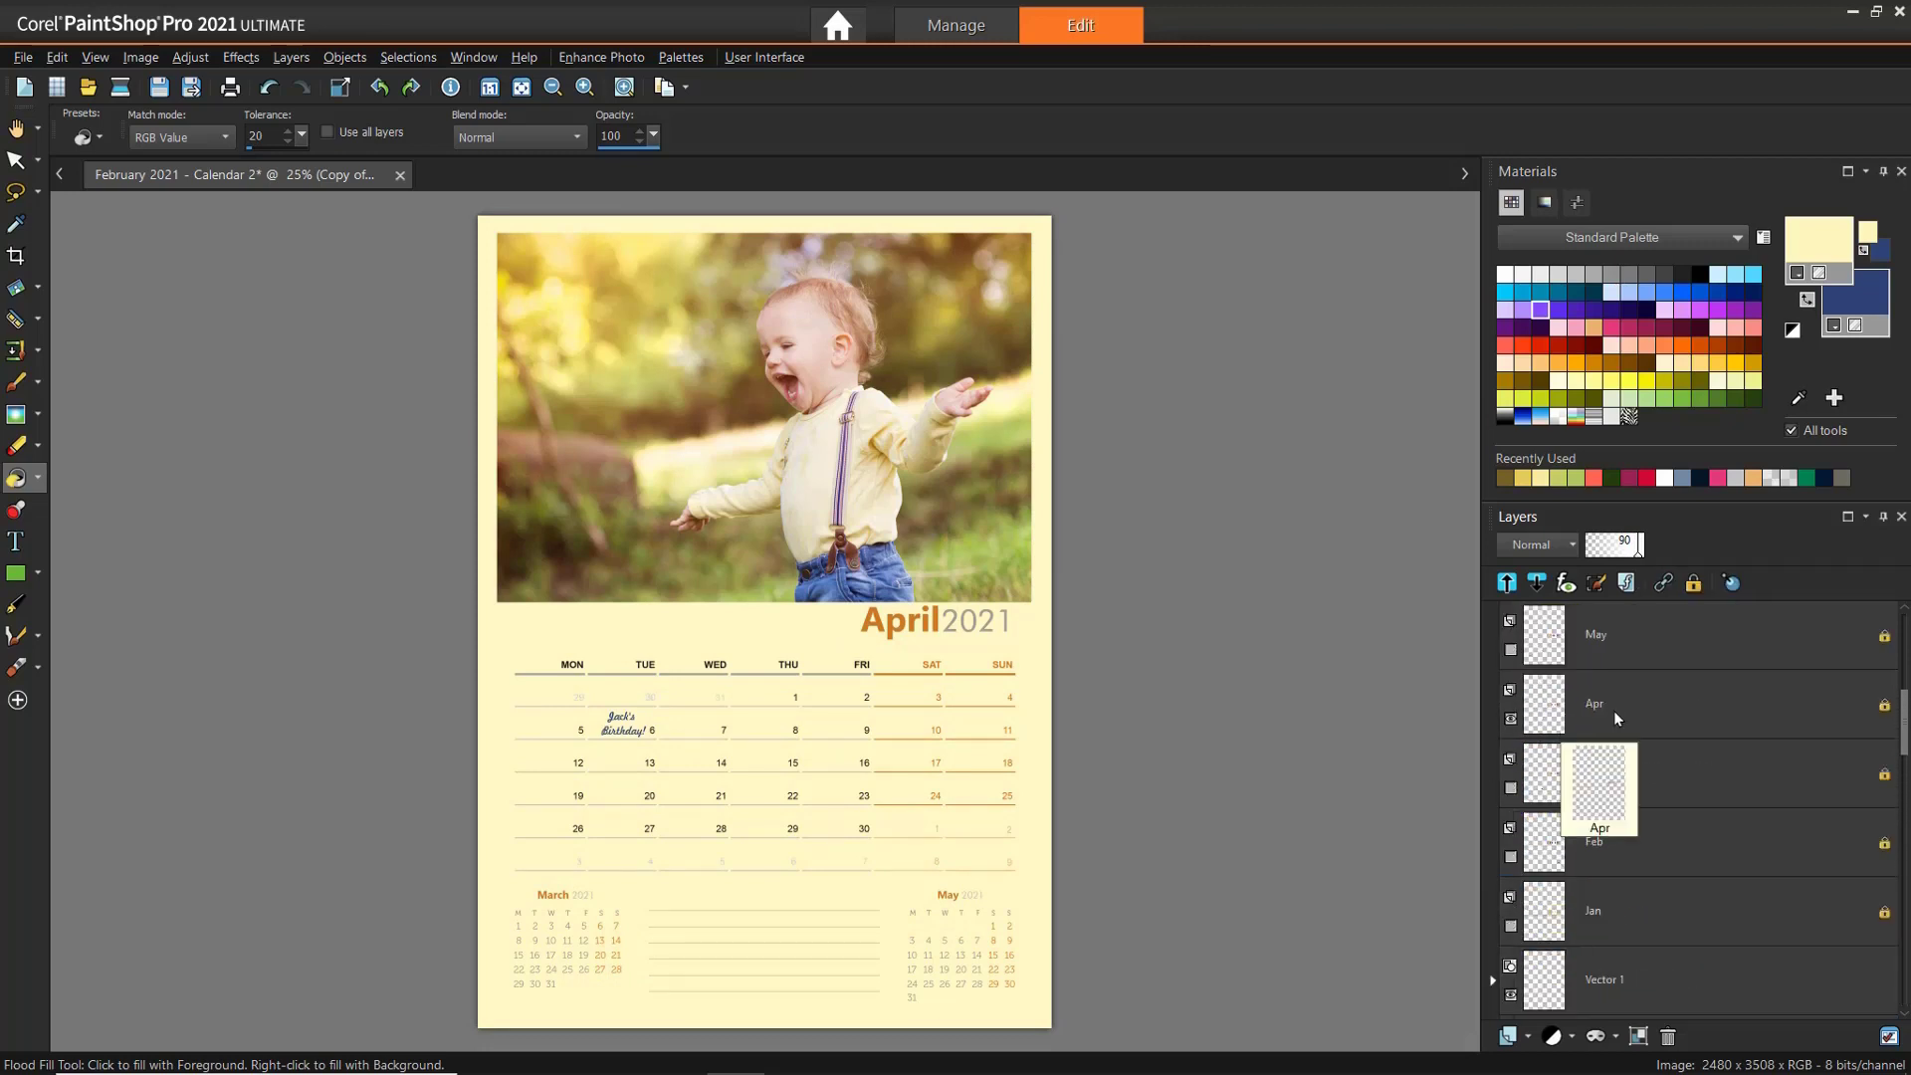
pyautogui.click(1614, 710)
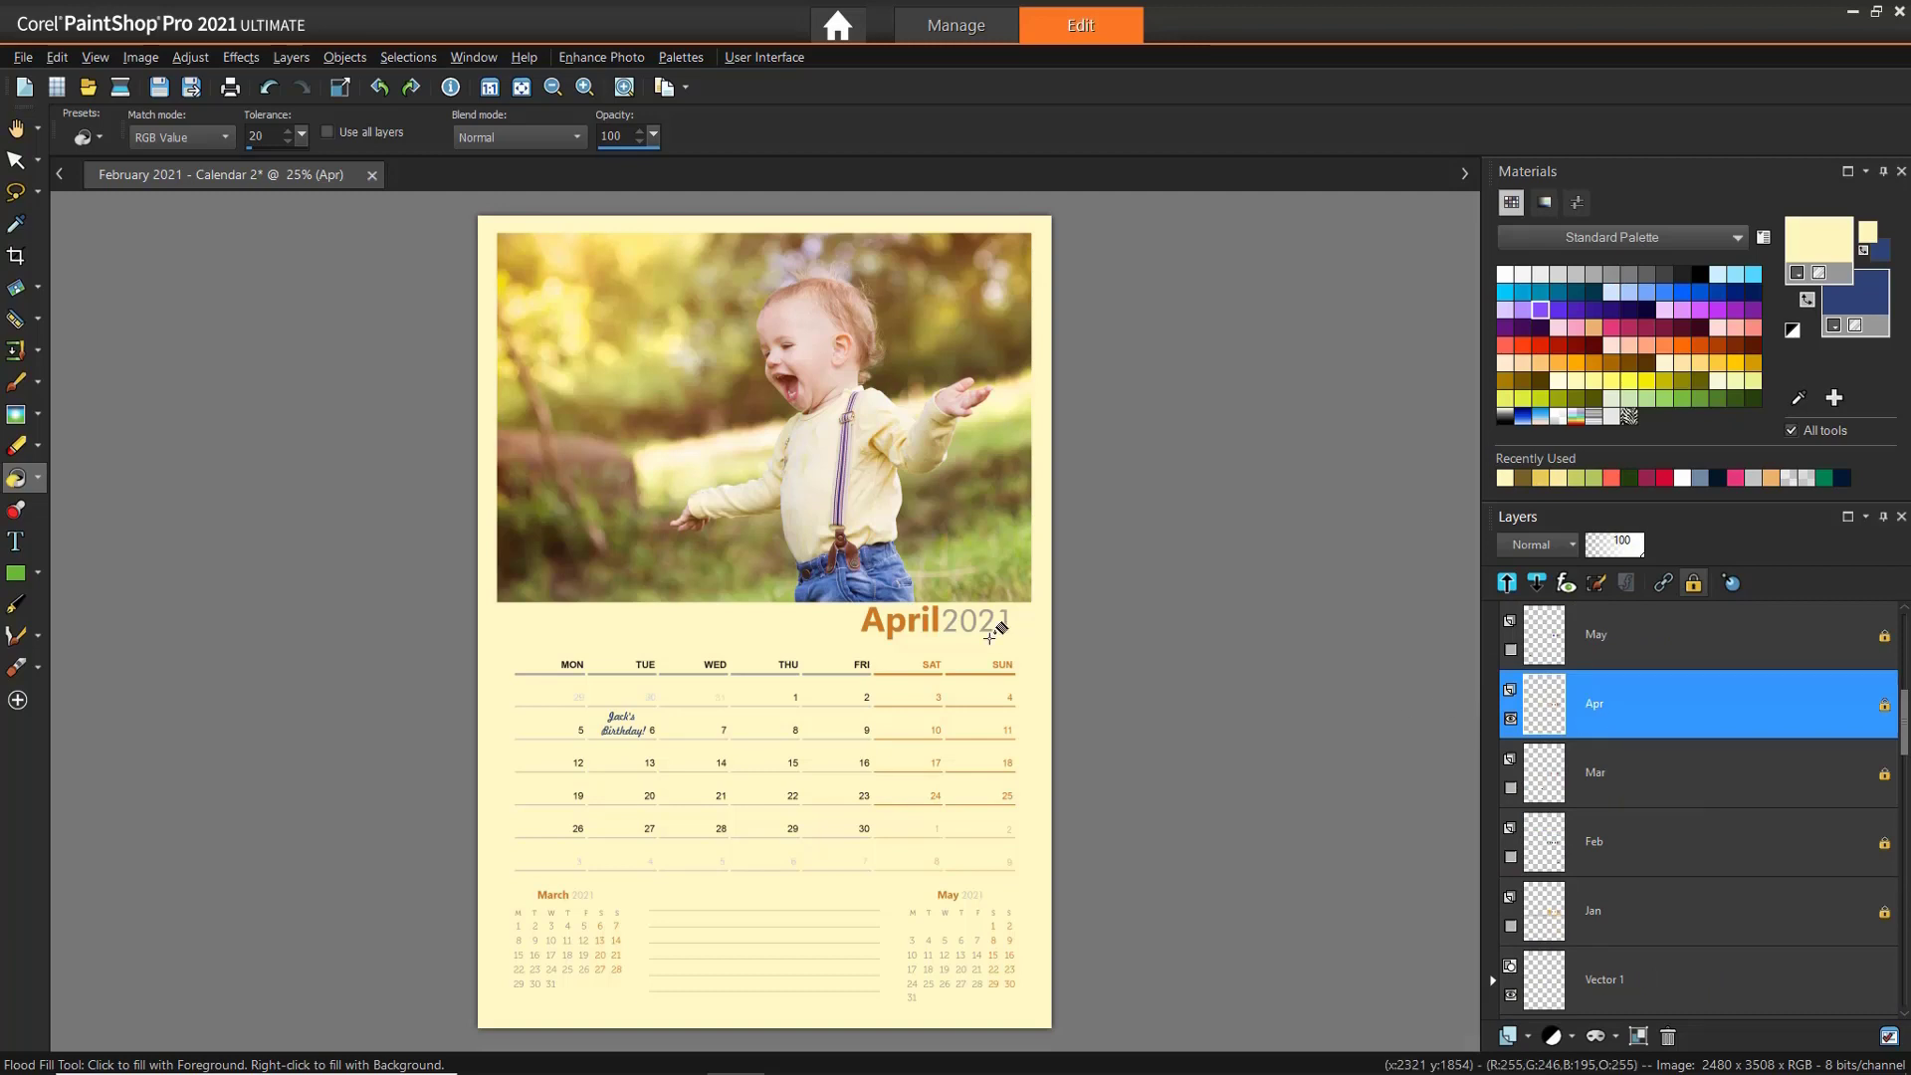
pyautogui.click(38, 477)
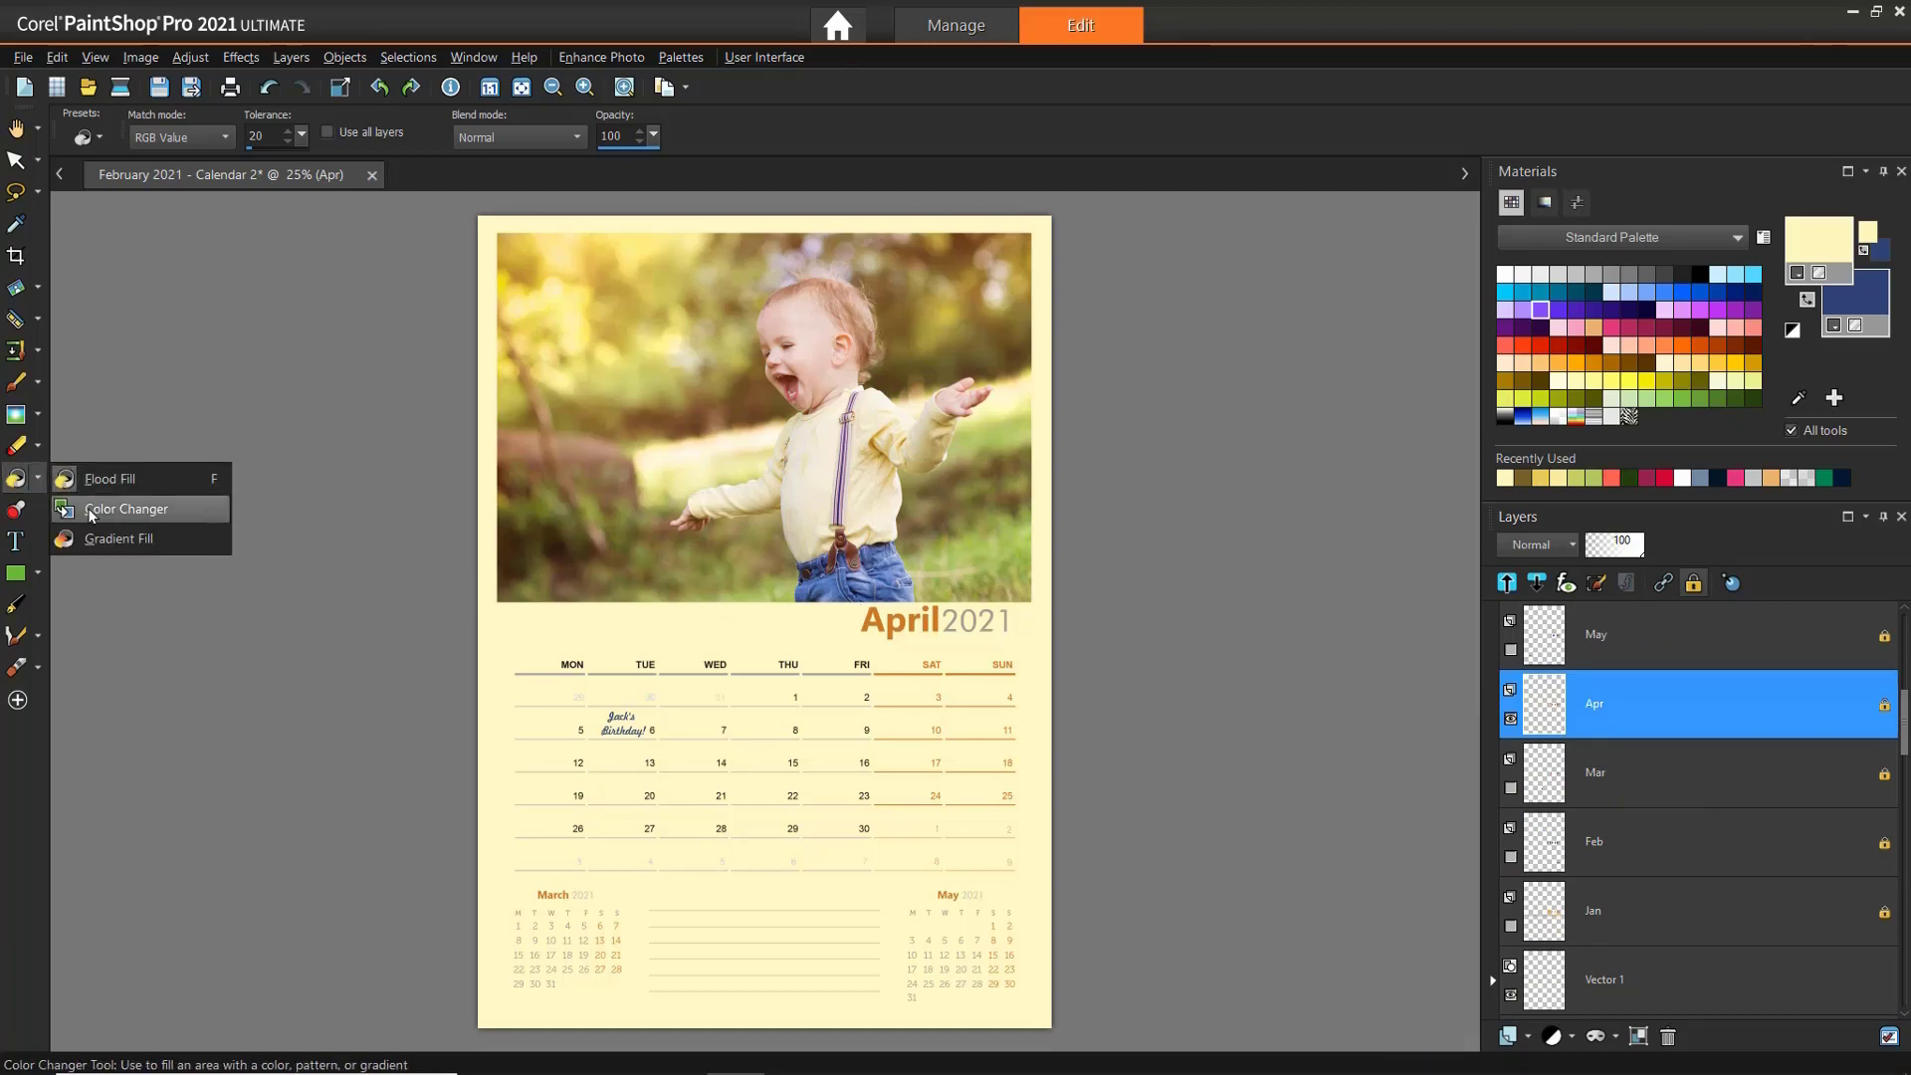
pyautogui.click(89, 509)
pyautogui.scroll(2, 791, 423)
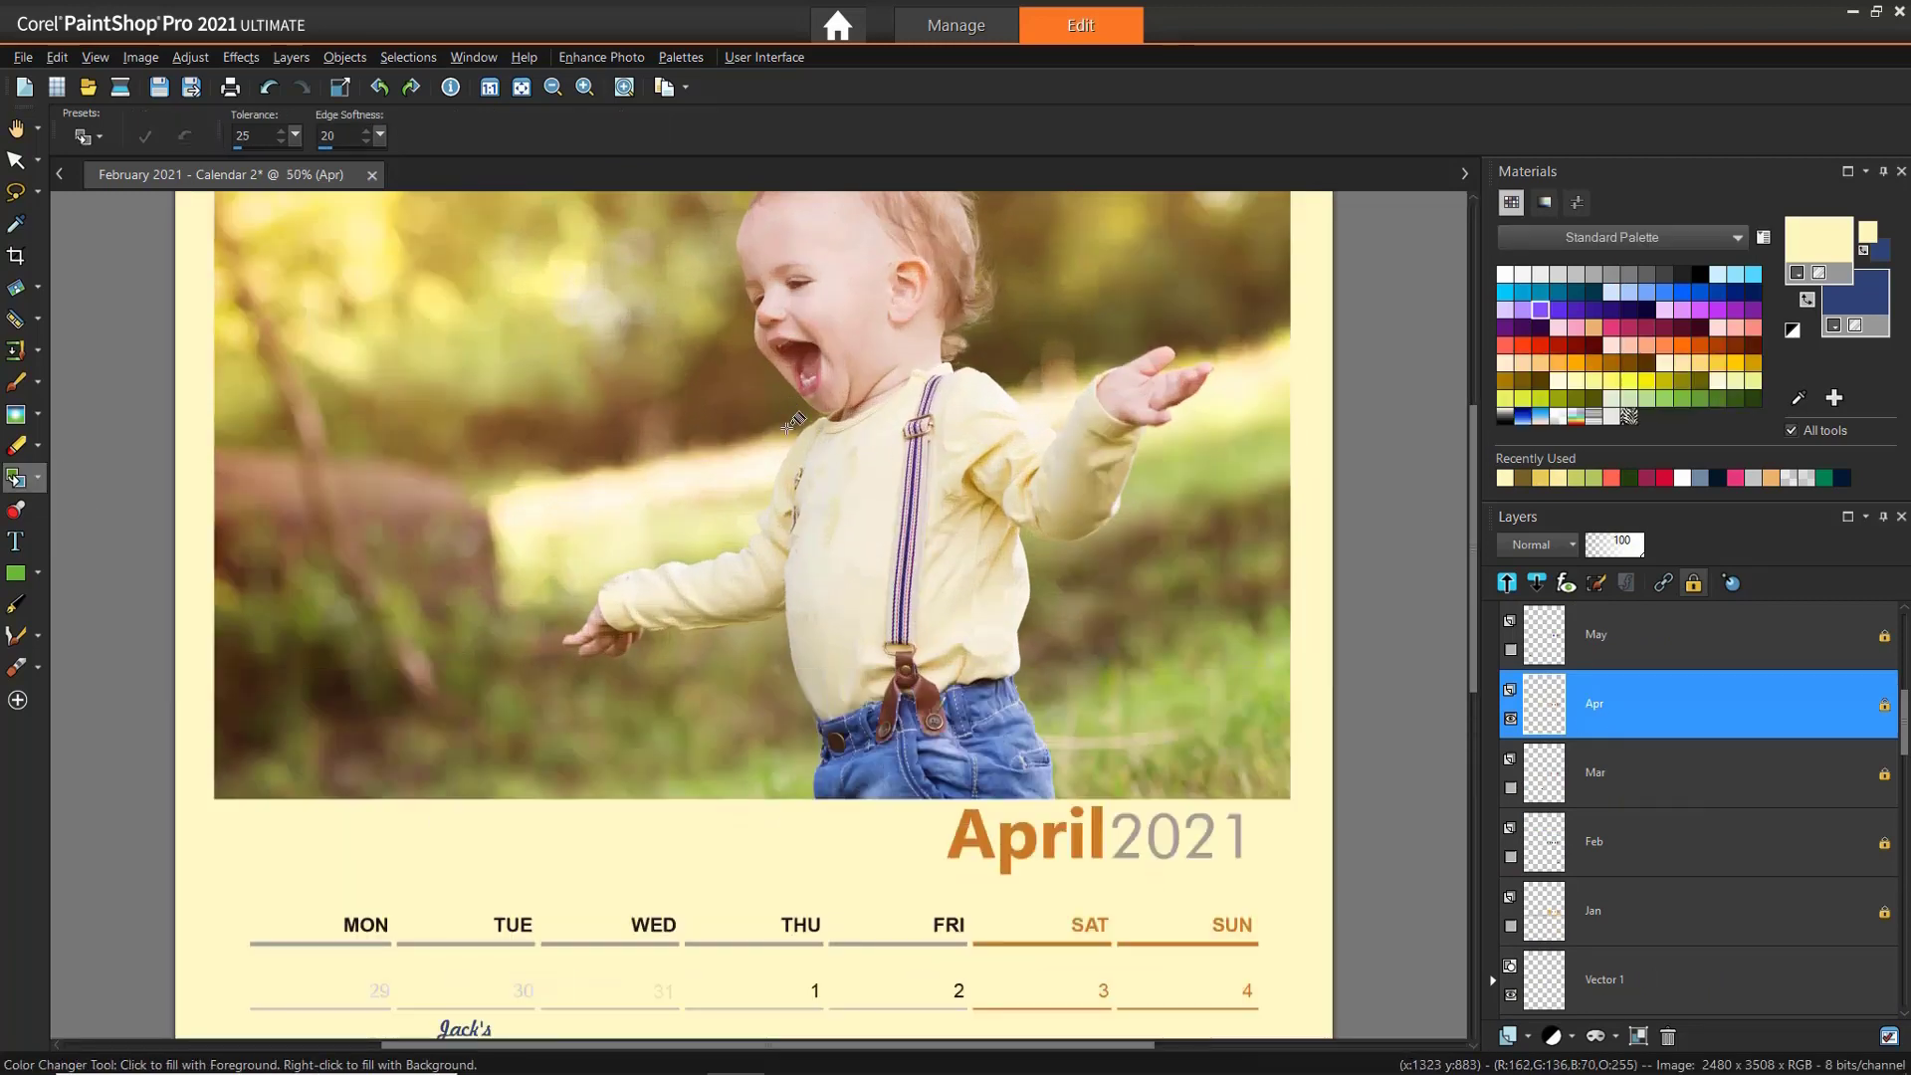
pyautogui.click(1797, 398)
pyautogui.click(863, 708)
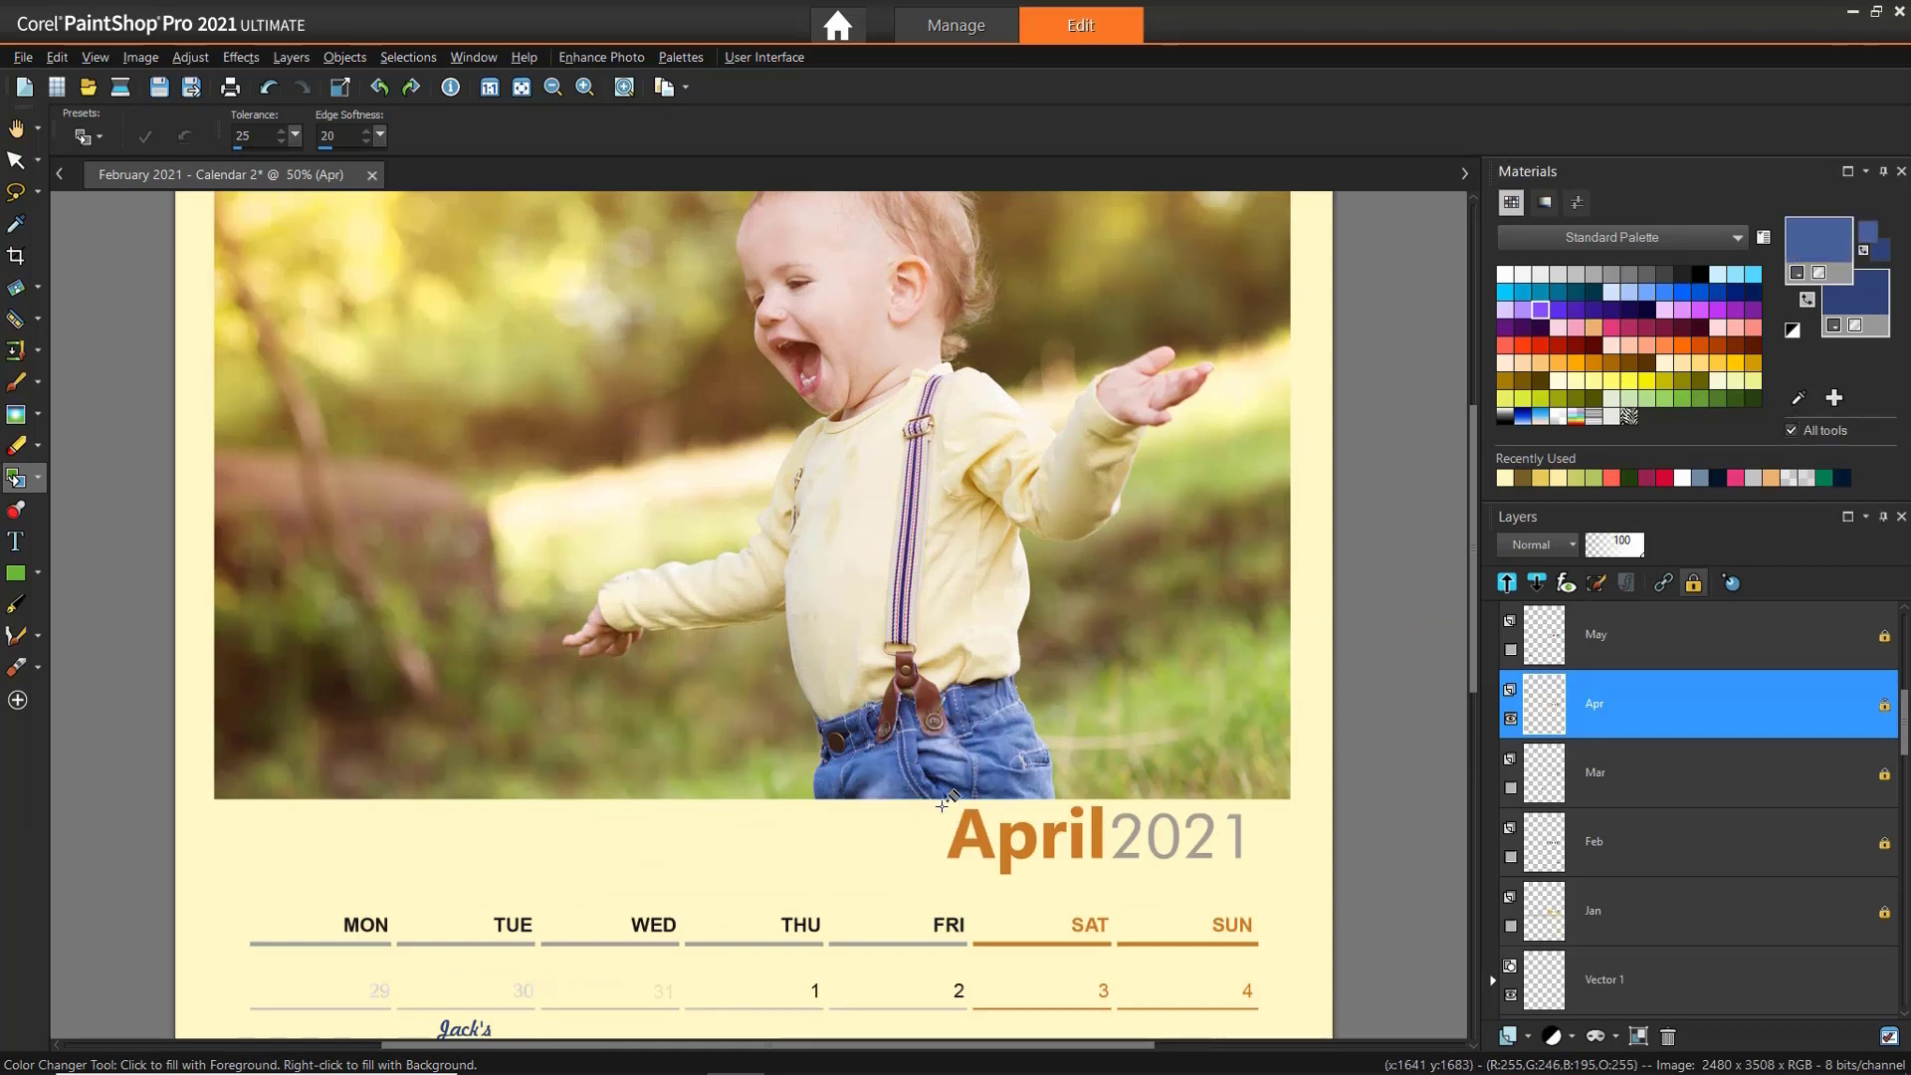
pyautogui.click(963, 834)
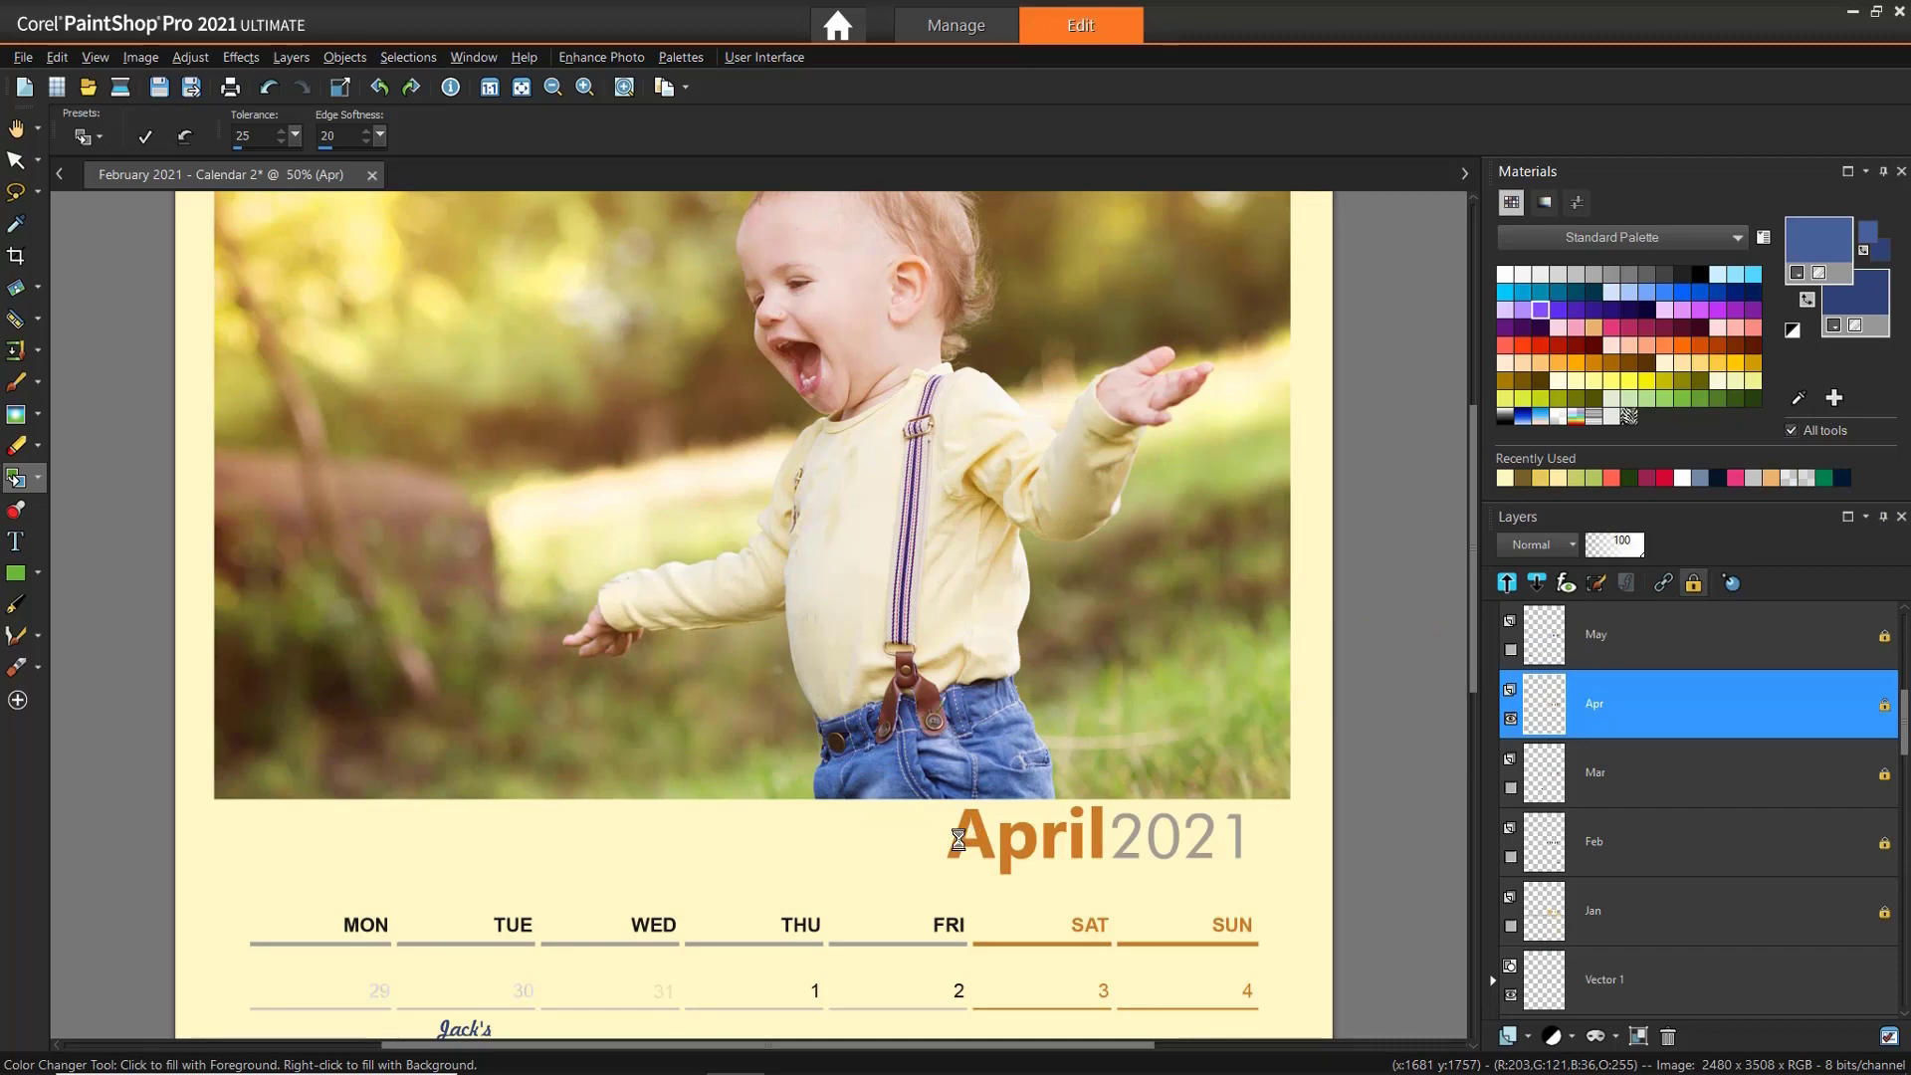
pyautogui.scroll(-2, 966, 834)
pyautogui.scroll(-2, 964, 834)
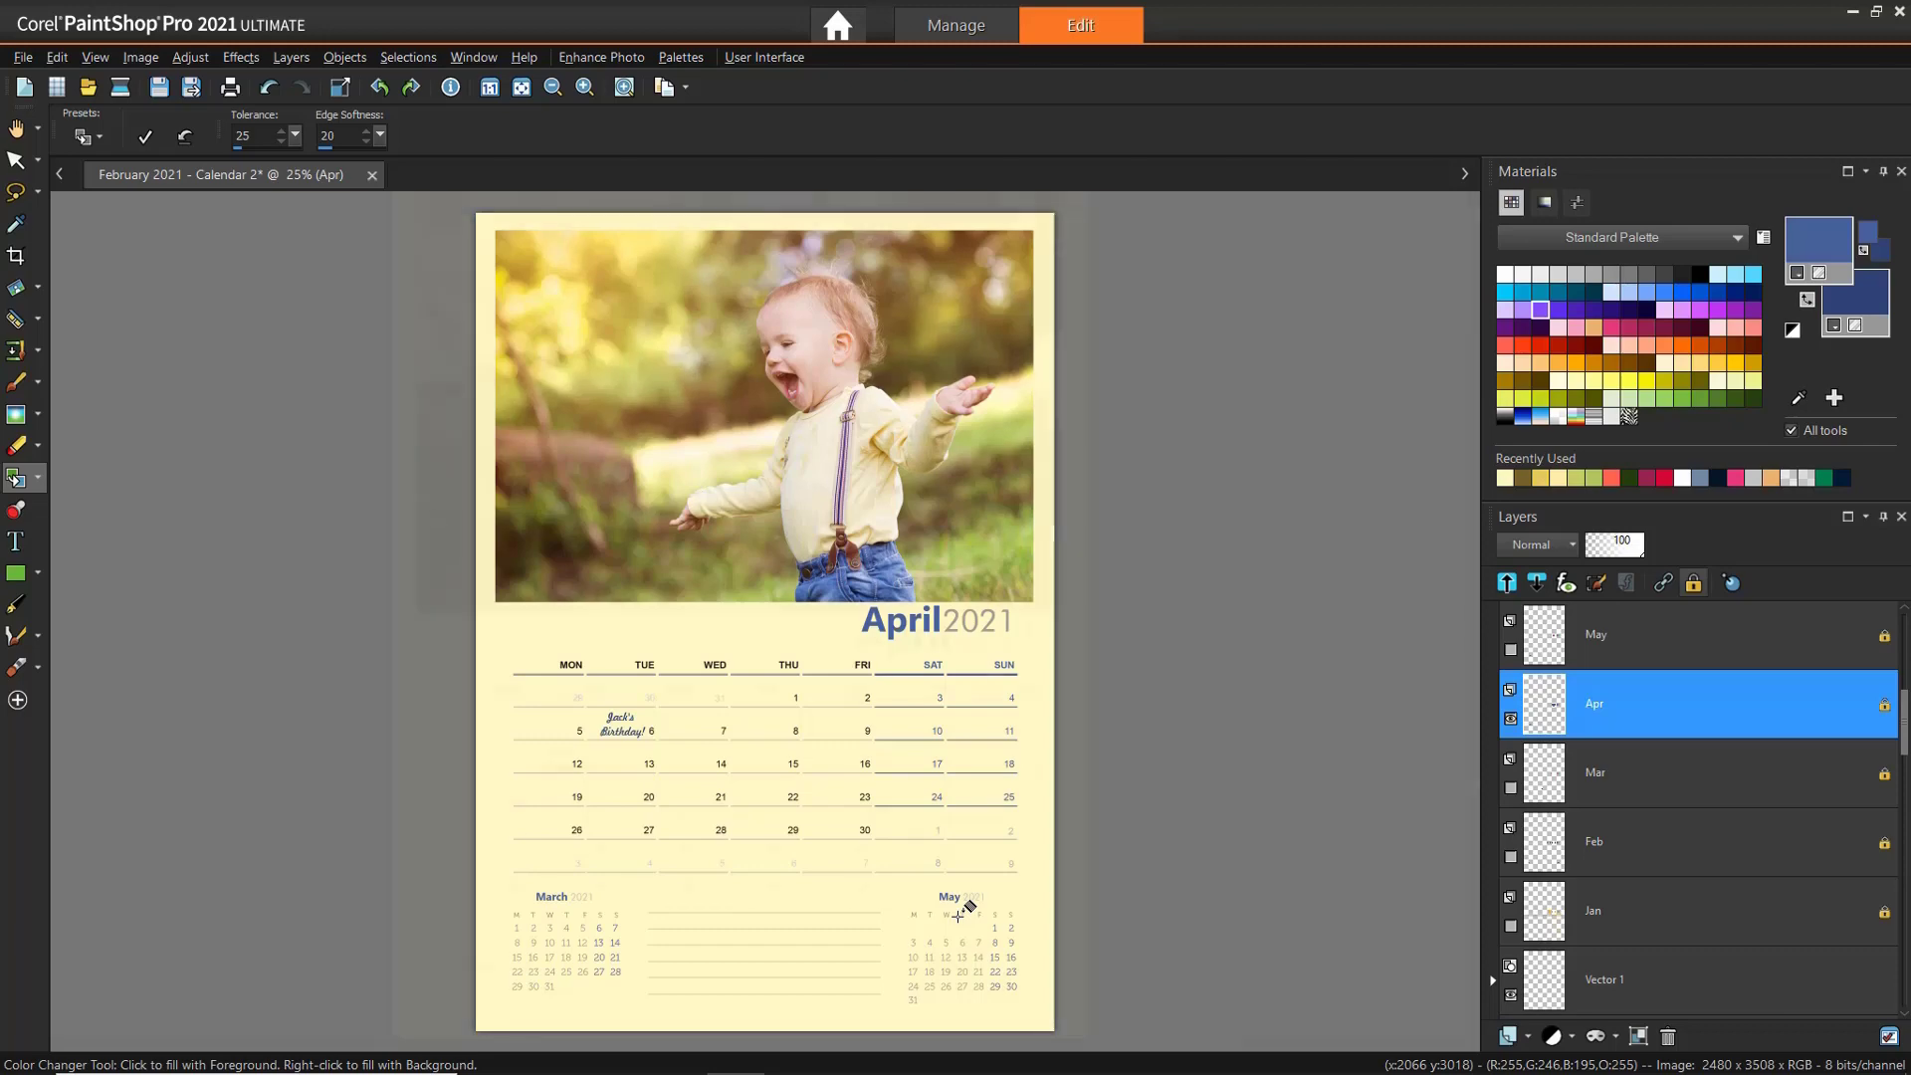
# Step: Erase the word "April" beside "2021" on the Apr layer
pyautogui.scroll(3, 864, 657)
pyautogui.click(16, 445)
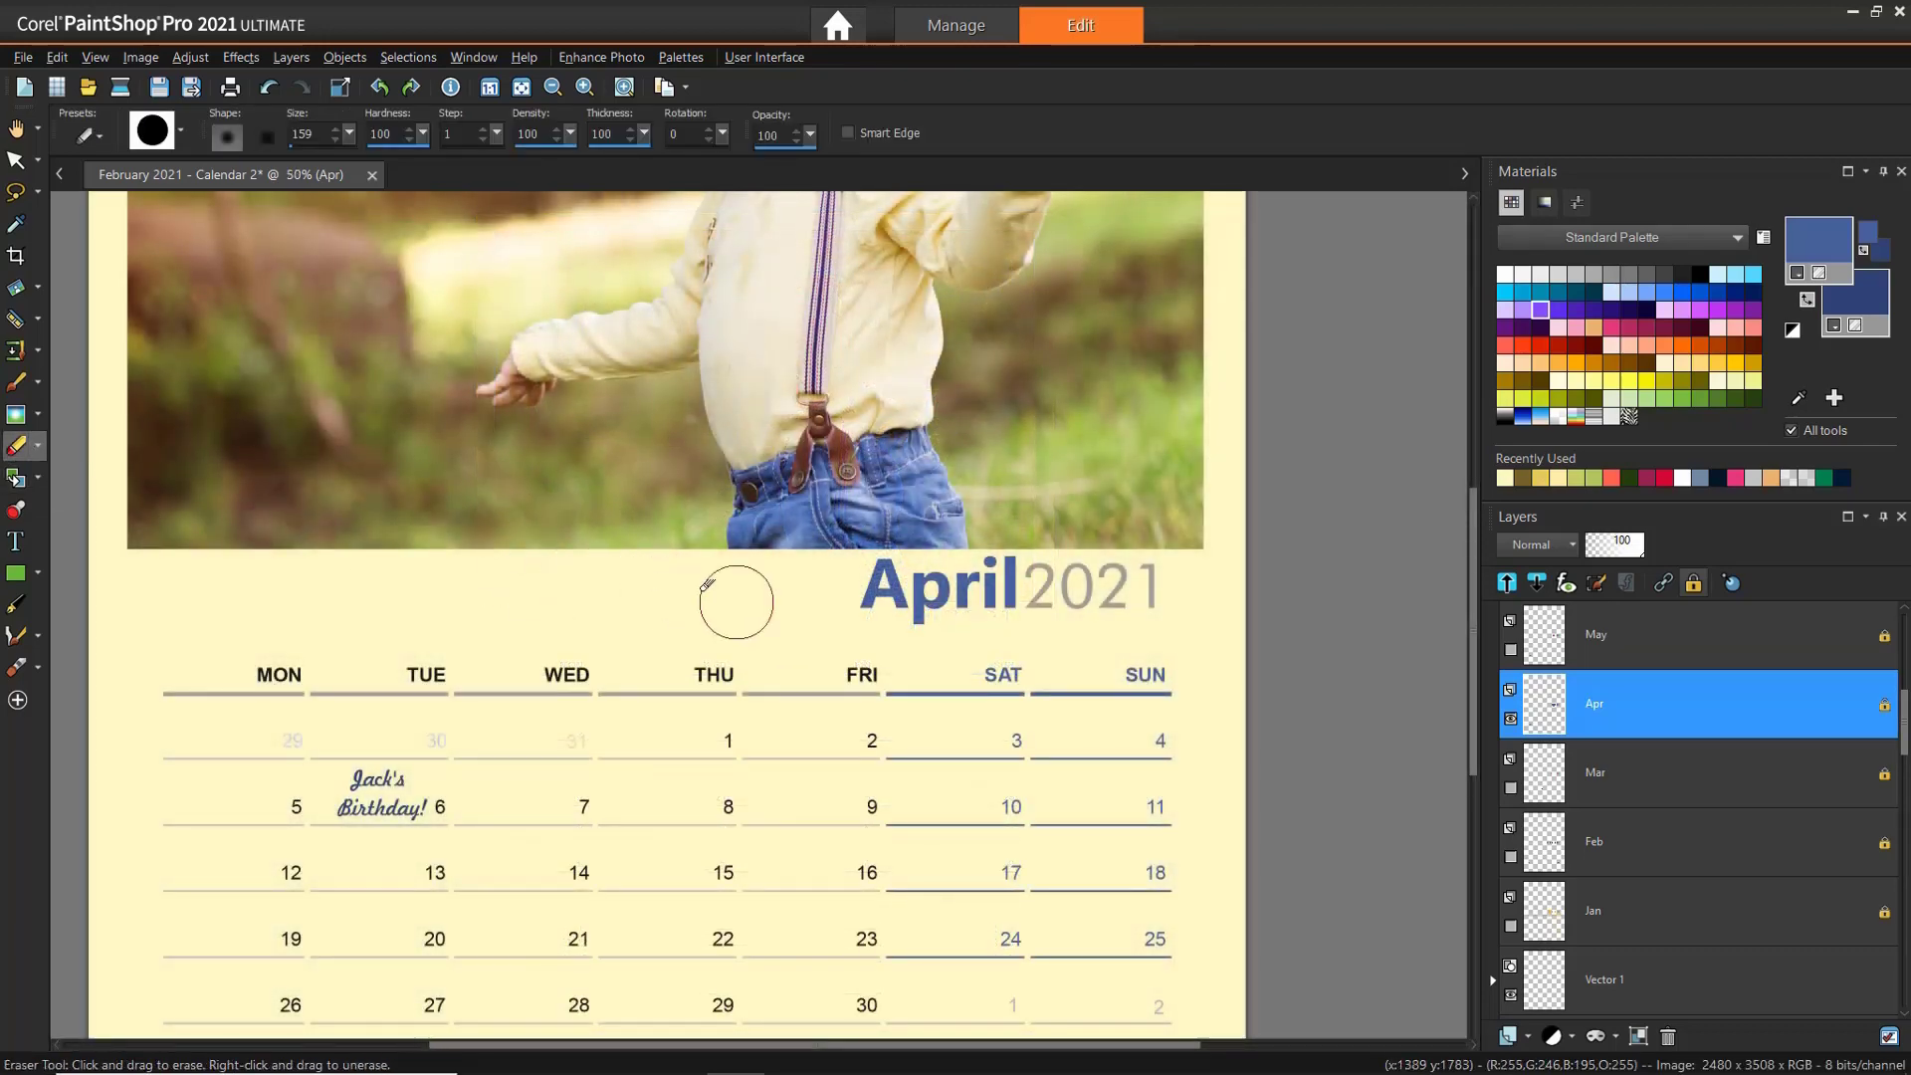
pyautogui.moveTo(873, 587)
pyautogui.mouseDown()
pyautogui.moveTo(985, 550)
pyautogui.moveTo(987, 589)
pyautogui.mouseUp()
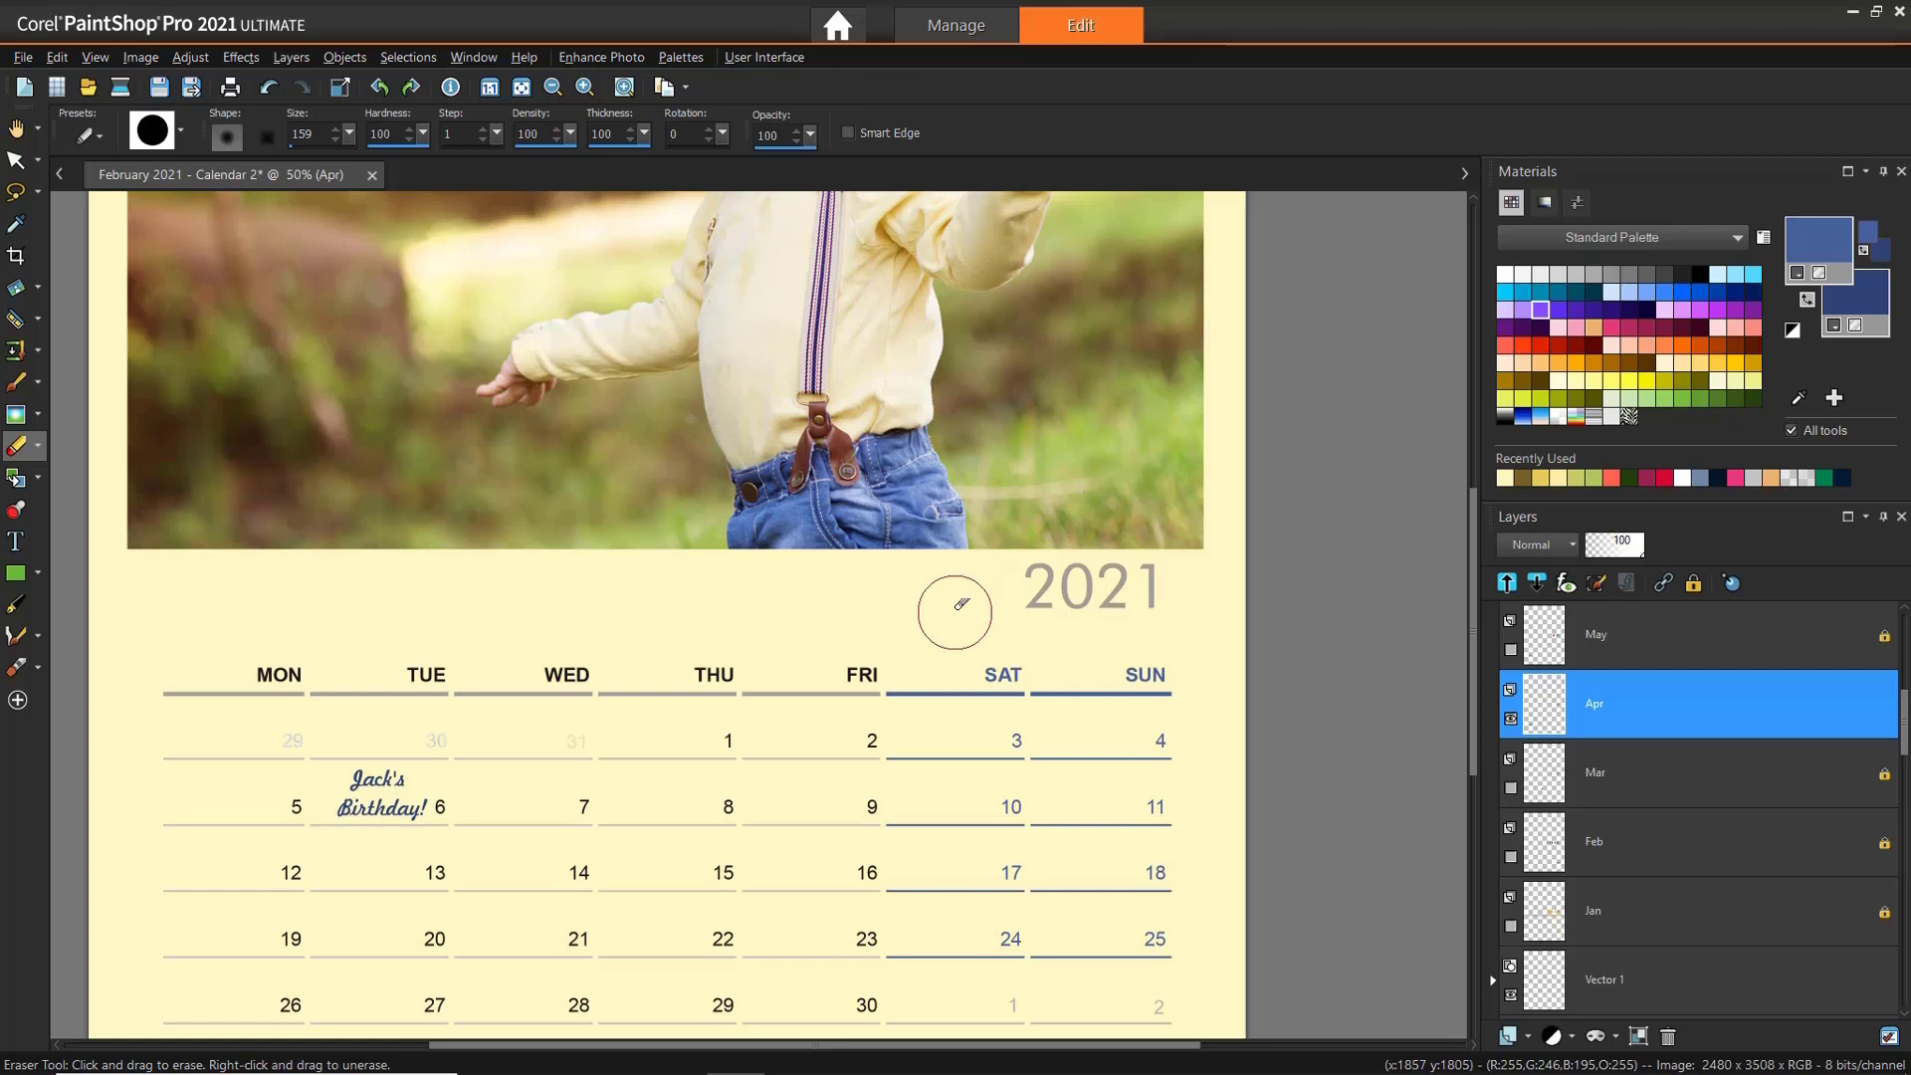
# Step: Add a new "April" text object in Freehand521 BT and position it just before "2021"
pyautogui.click(16, 542)
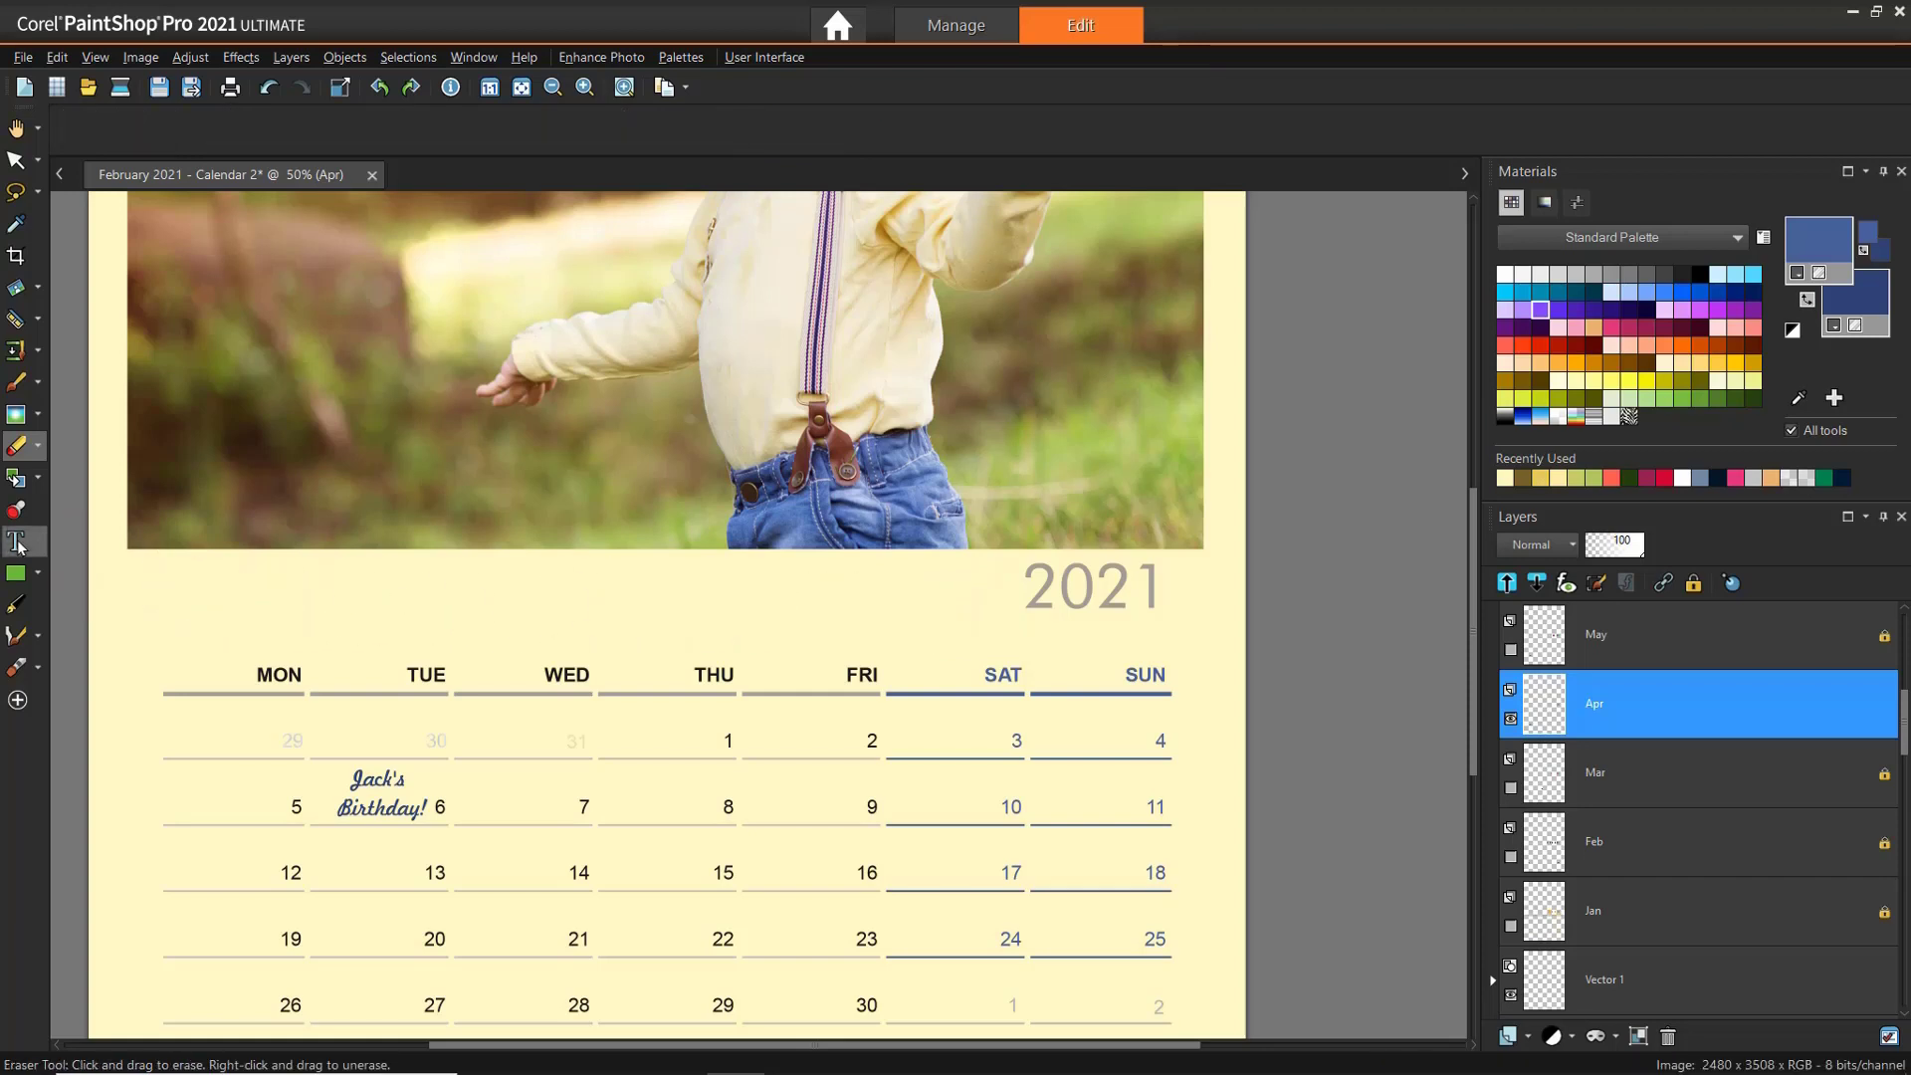
pyautogui.click(802, 590)
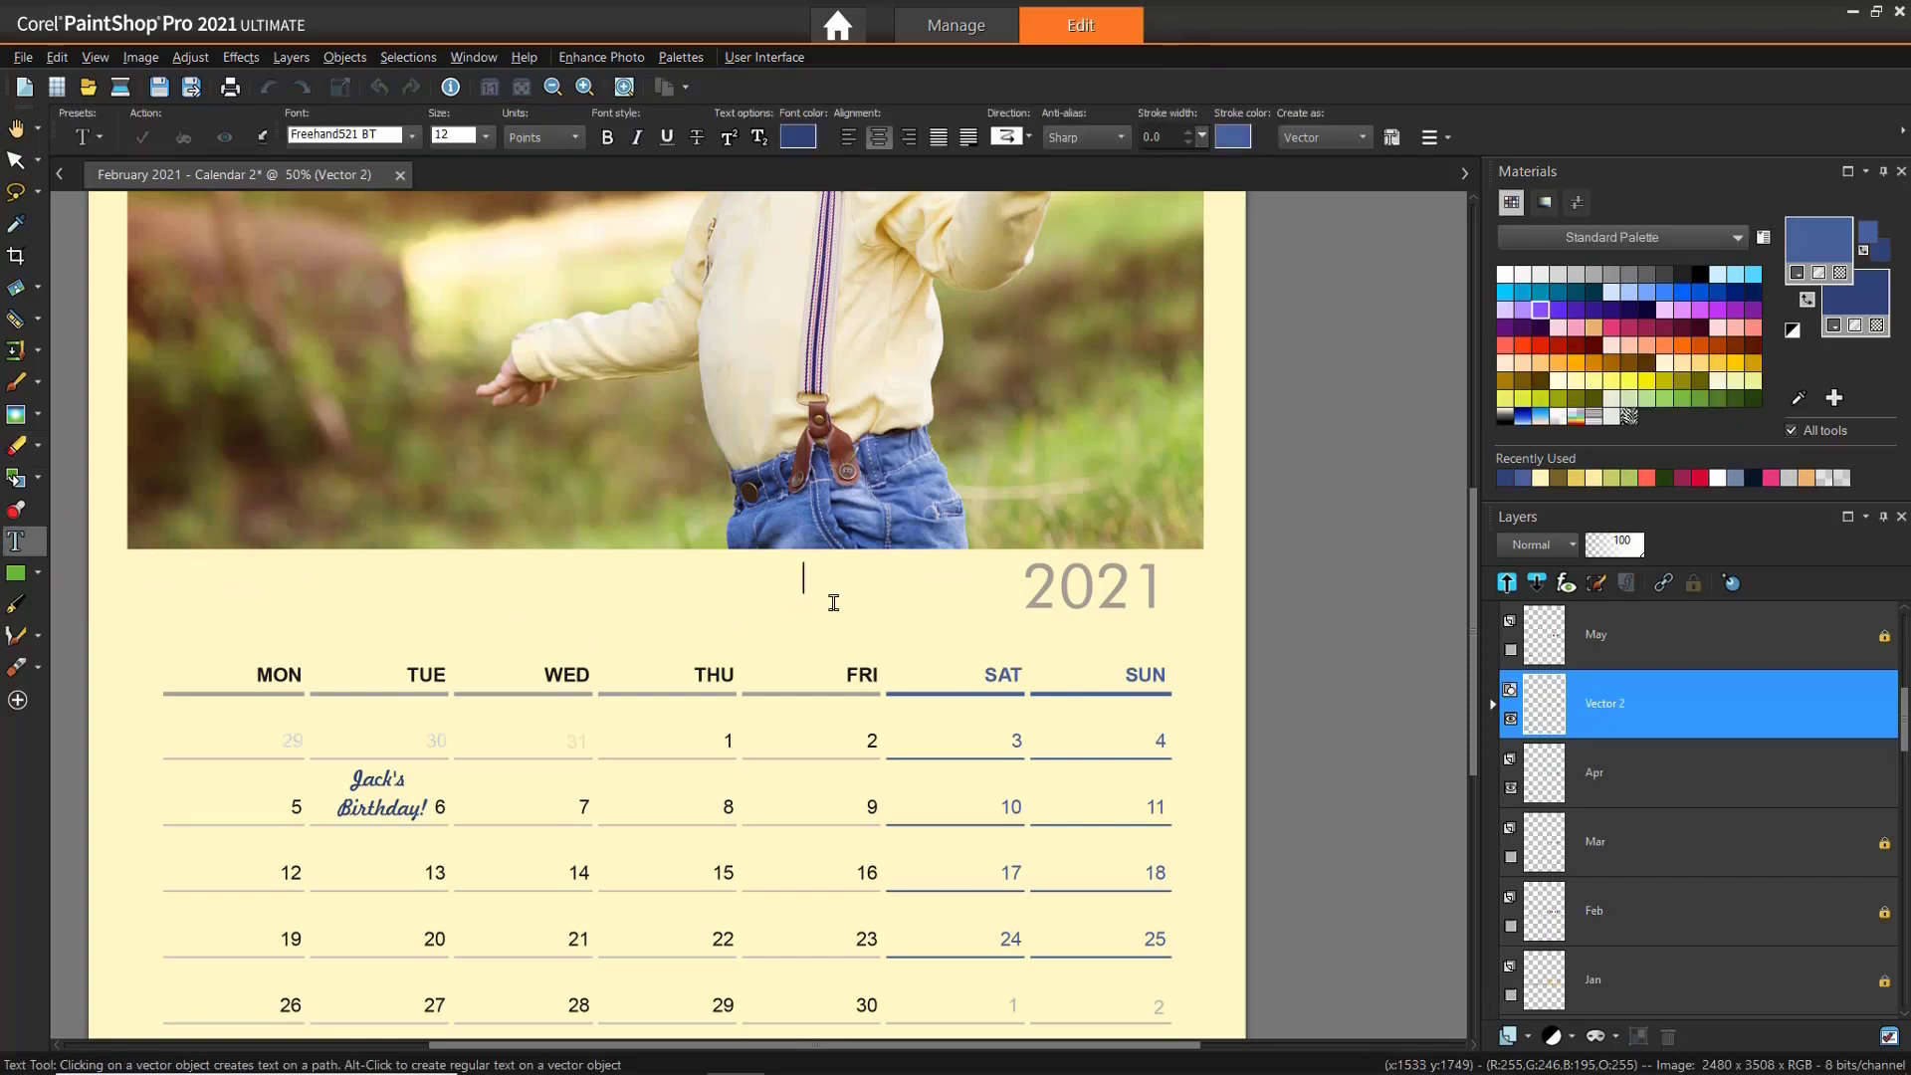
pyautogui.write('April')
pyautogui.click(17, 160)
pyautogui.moveTo(807, 579); pyautogui.dragTo(930, 586)
# Step: Set the new "April" text's size to 30 points and apply the change
pyautogui.click(18, 542)
pyautogui.click(927, 579)
pyautogui.click(488, 138)
pyautogui.click(453, 528)
pyautogui.click(16, 160)
pyautogui.click(16, 542)
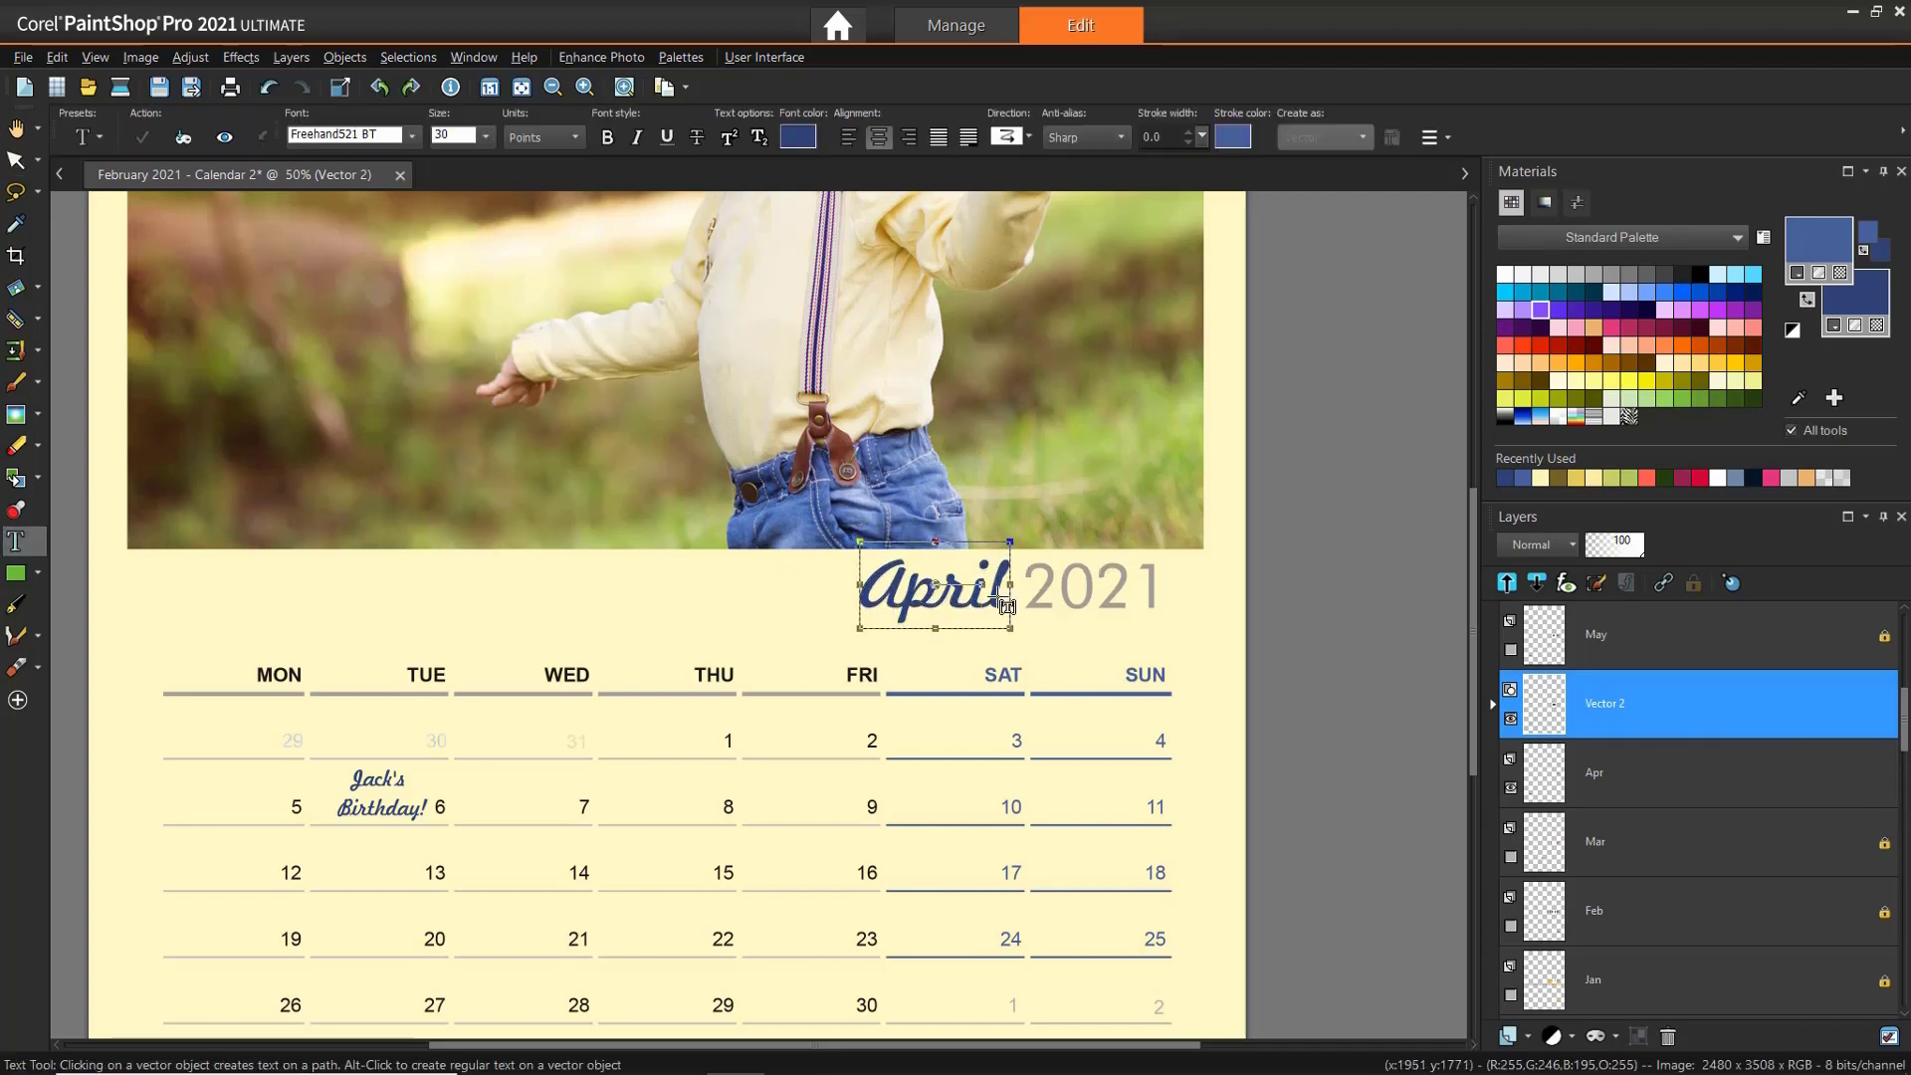
# Step: Change the "April" title's font to Cursive Serif and shift it slightly away from "2021"
pyautogui.click(926, 582)
pyautogui.click(412, 136)
pyautogui.click(378, 316)
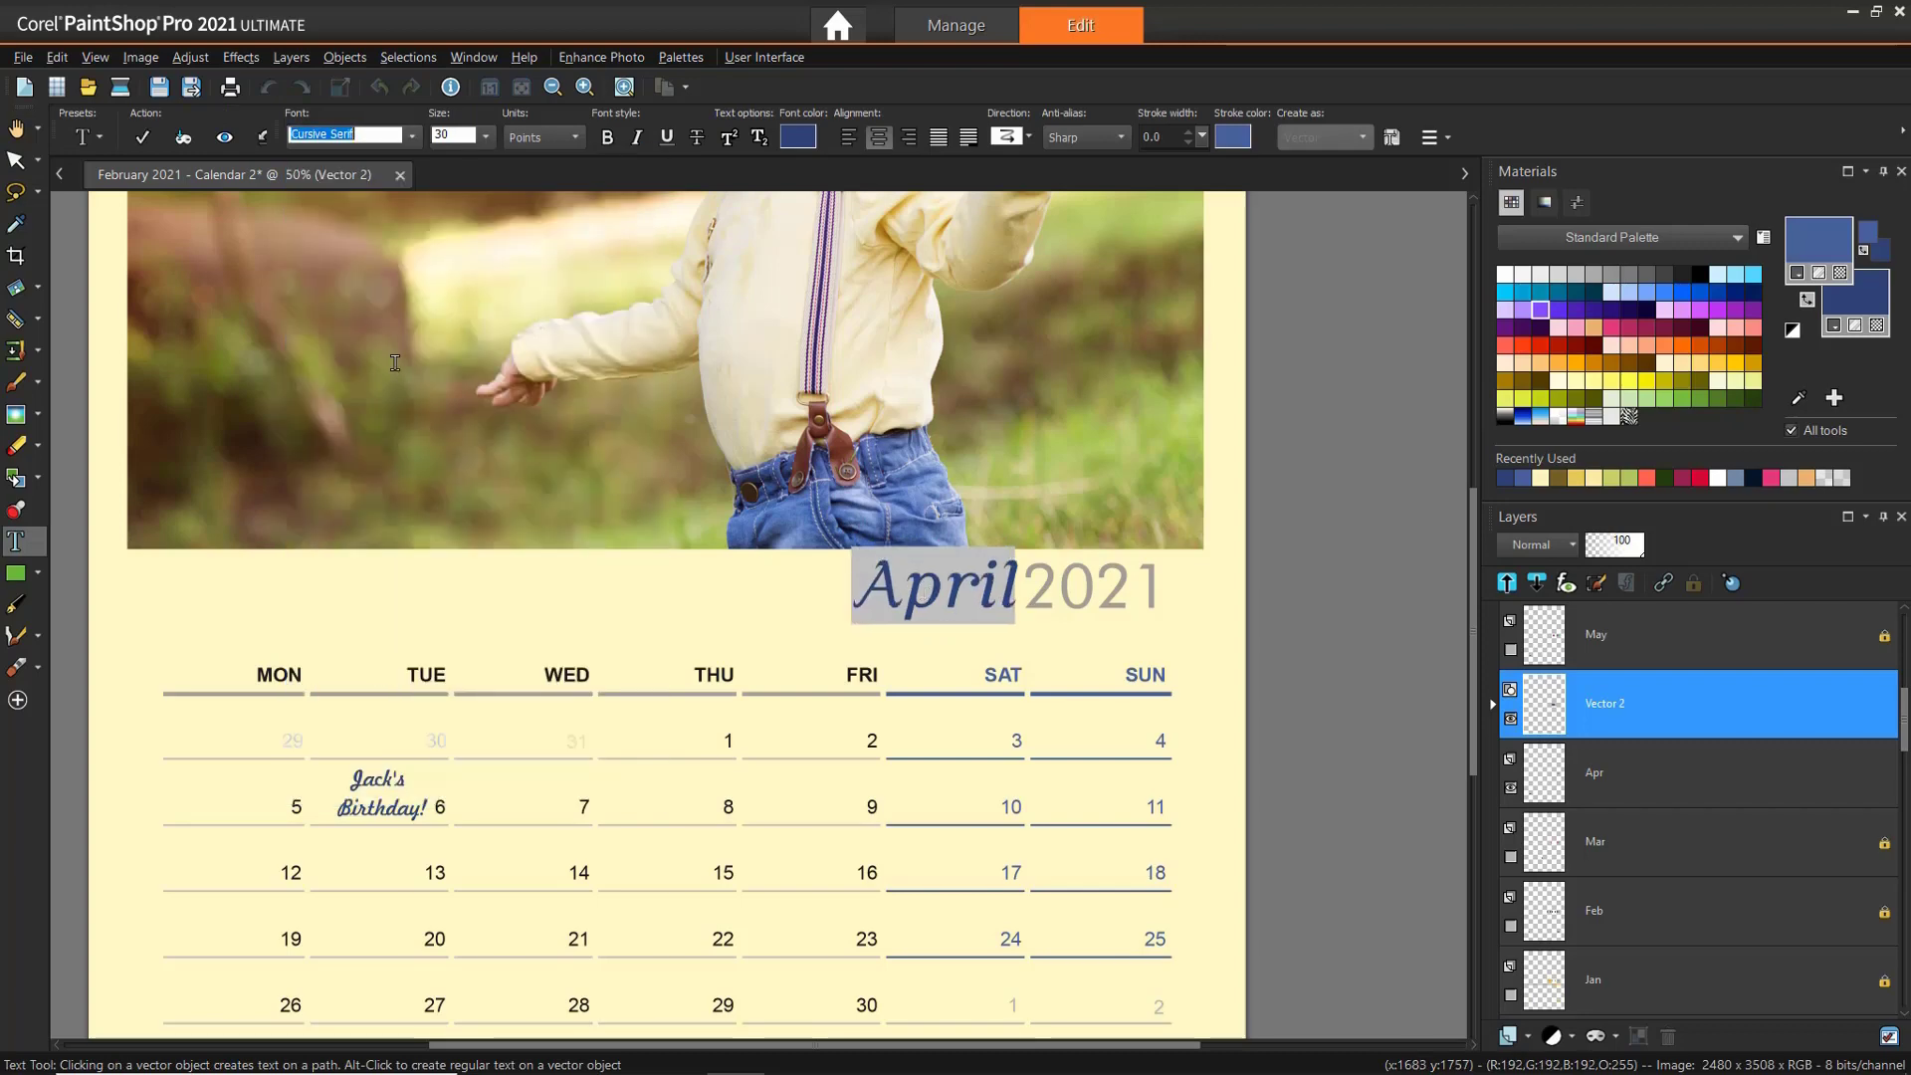
pyautogui.click(17, 160)
pyautogui.moveTo(937, 591); pyautogui.dragTo(932, 592)
pyautogui.click(753, 592)
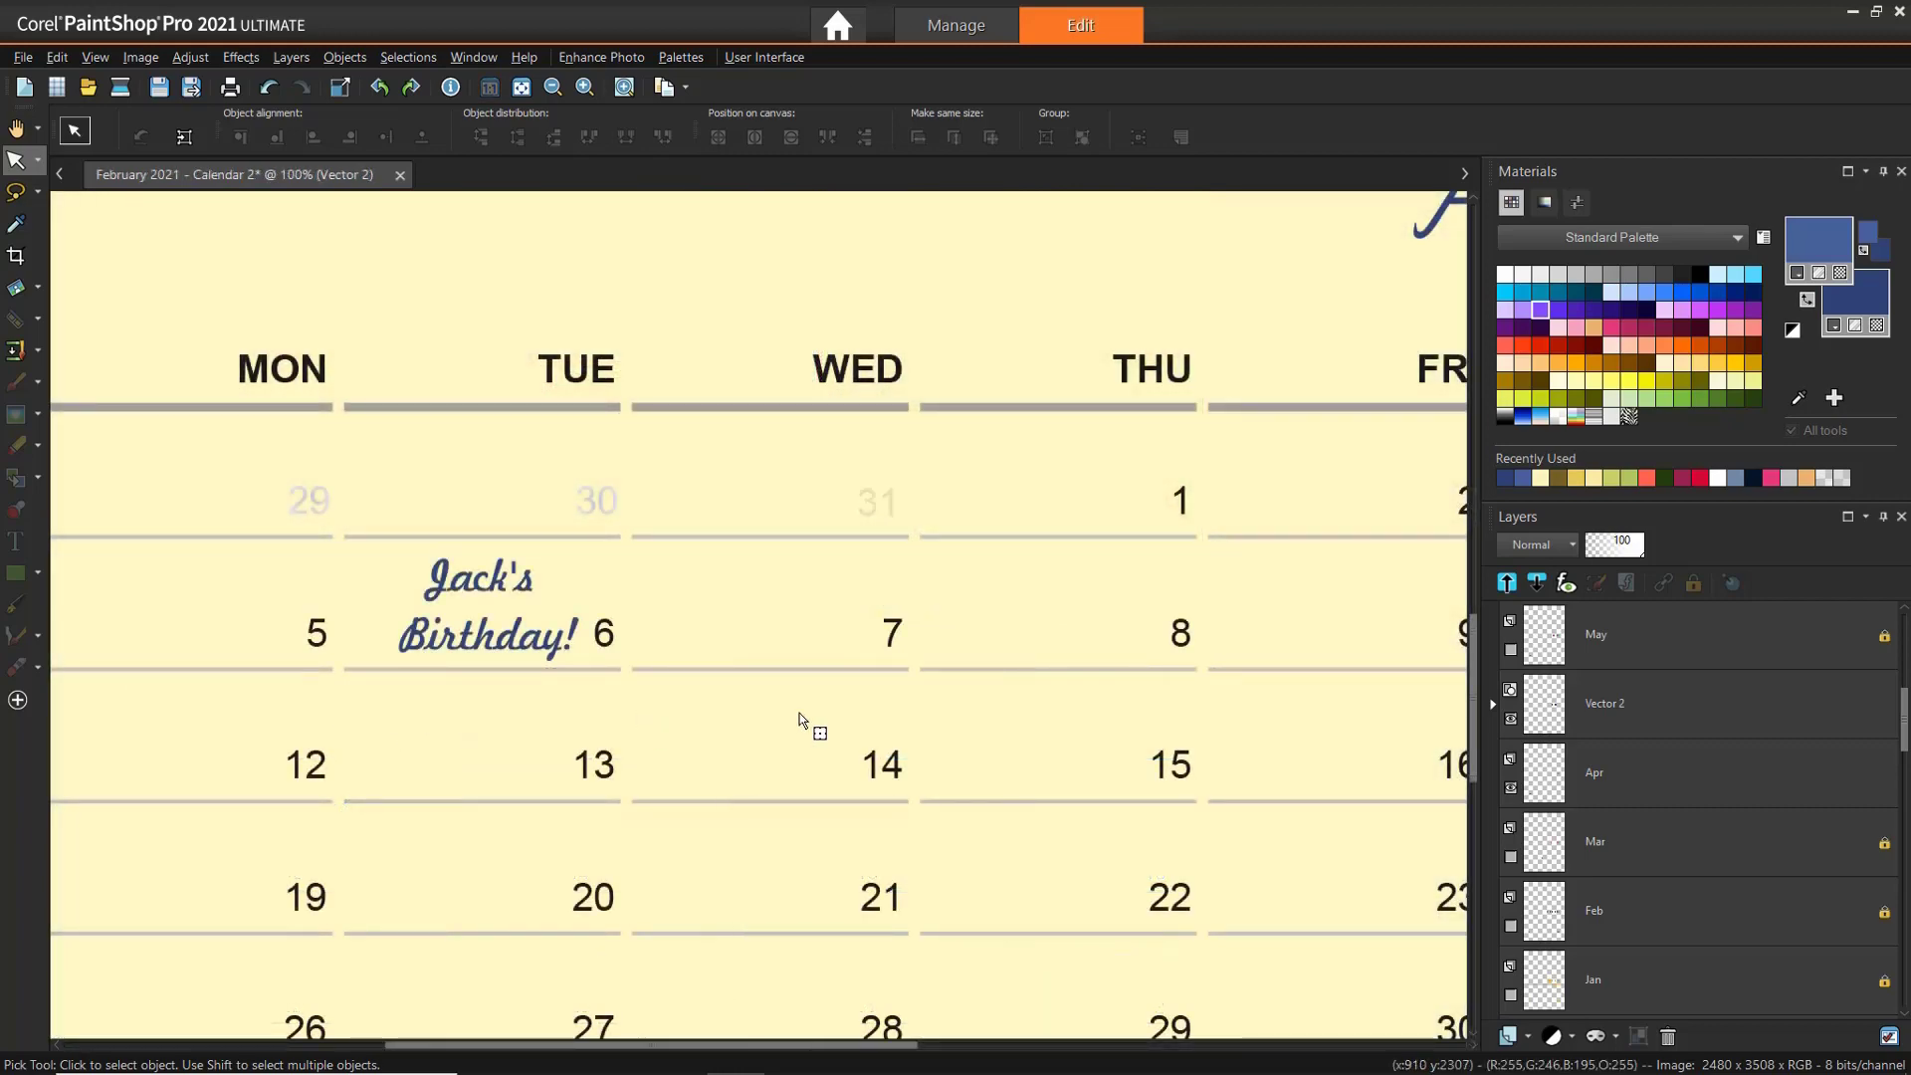
# Step: Lock the Apr layer's transparency and paint the dates 6, 15 and 20 red using a Paint Brush of size 47
pyautogui.click(1608, 780)
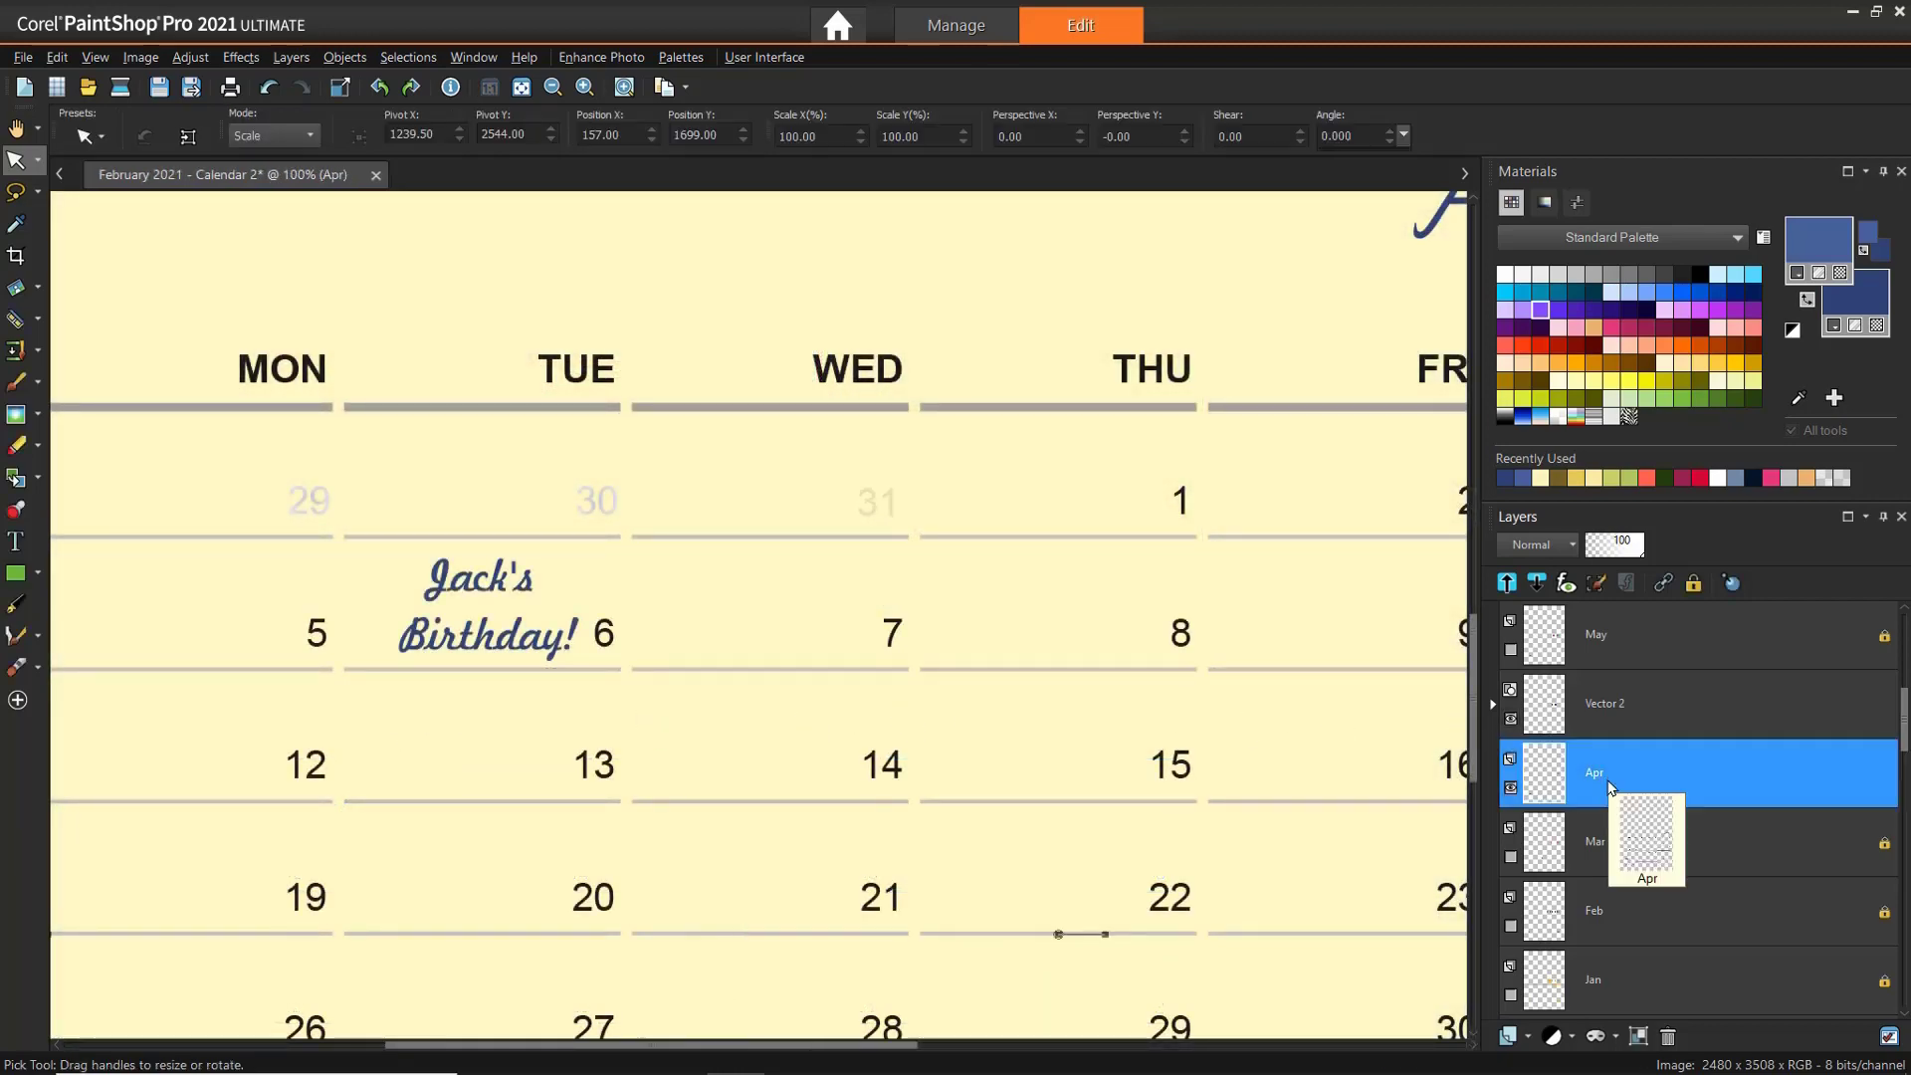
pyautogui.click(1693, 584)
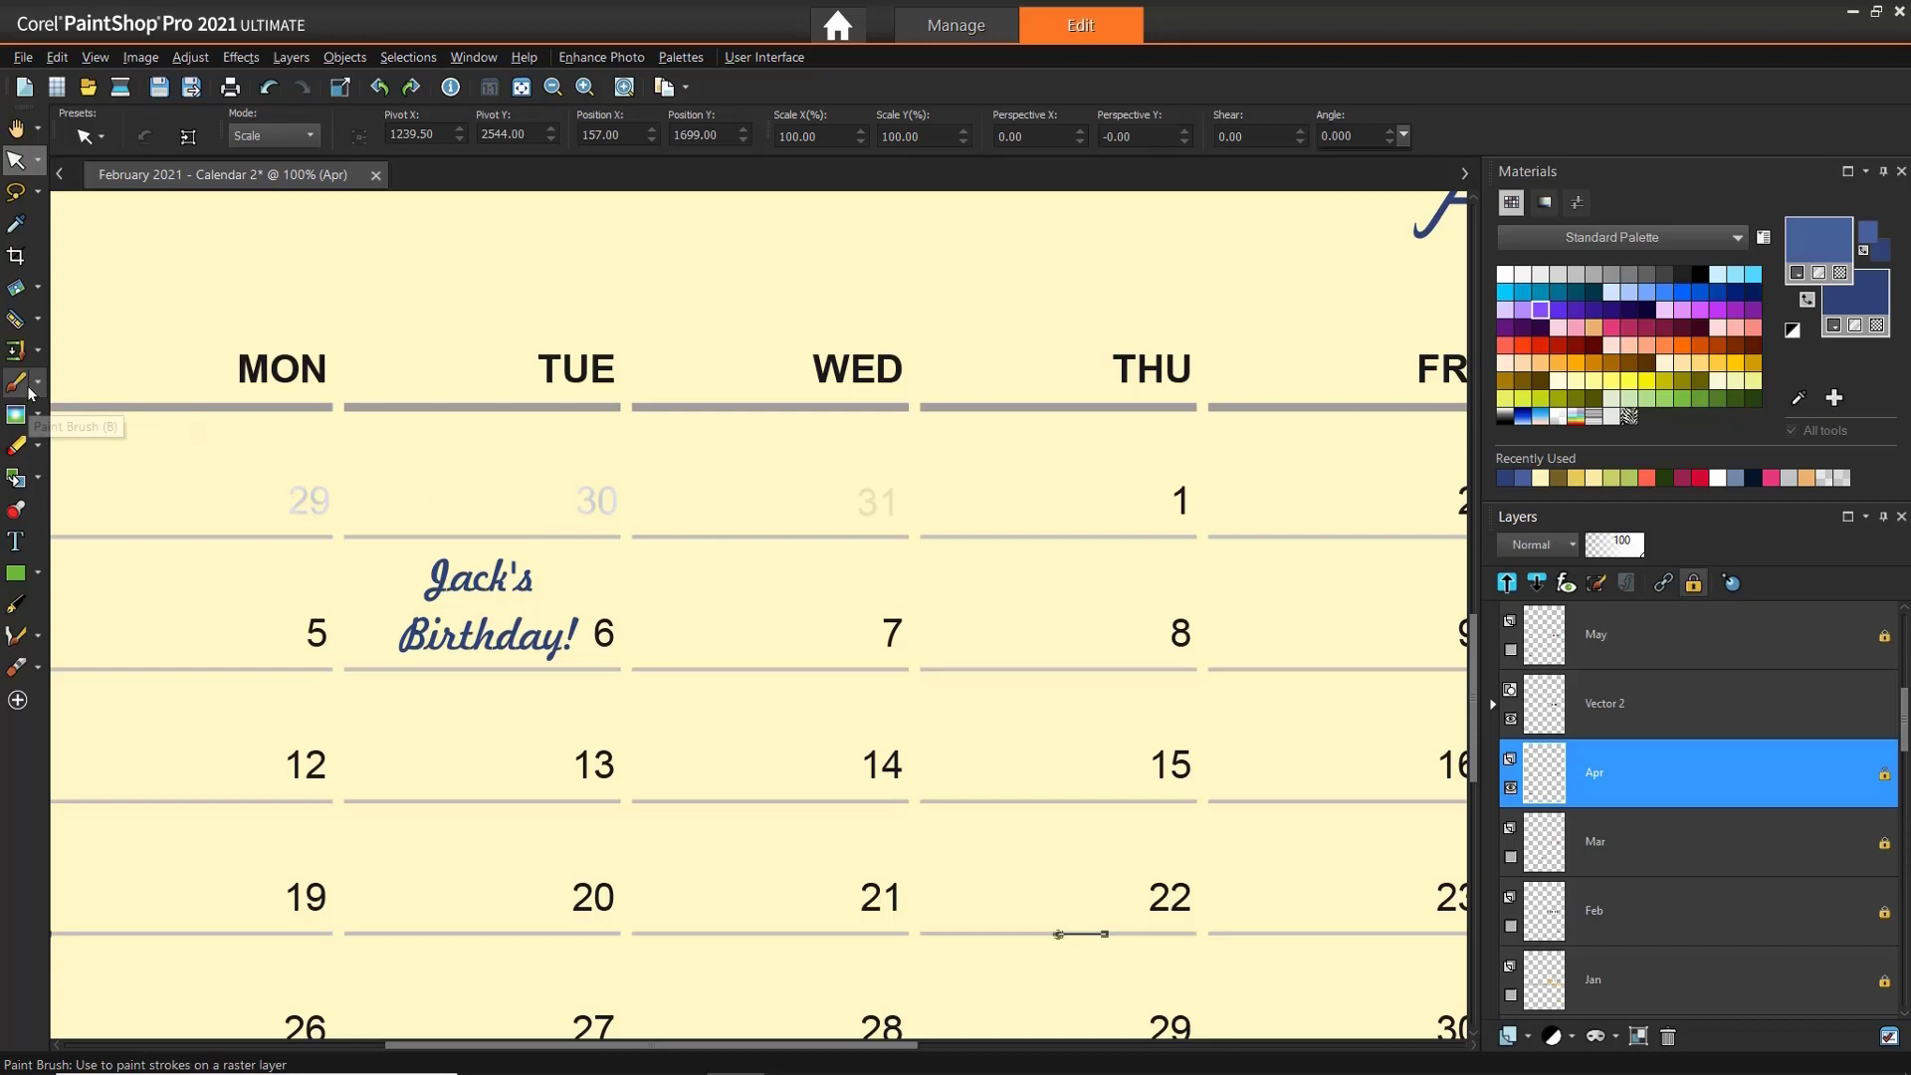
pyautogui.click(28, 391)
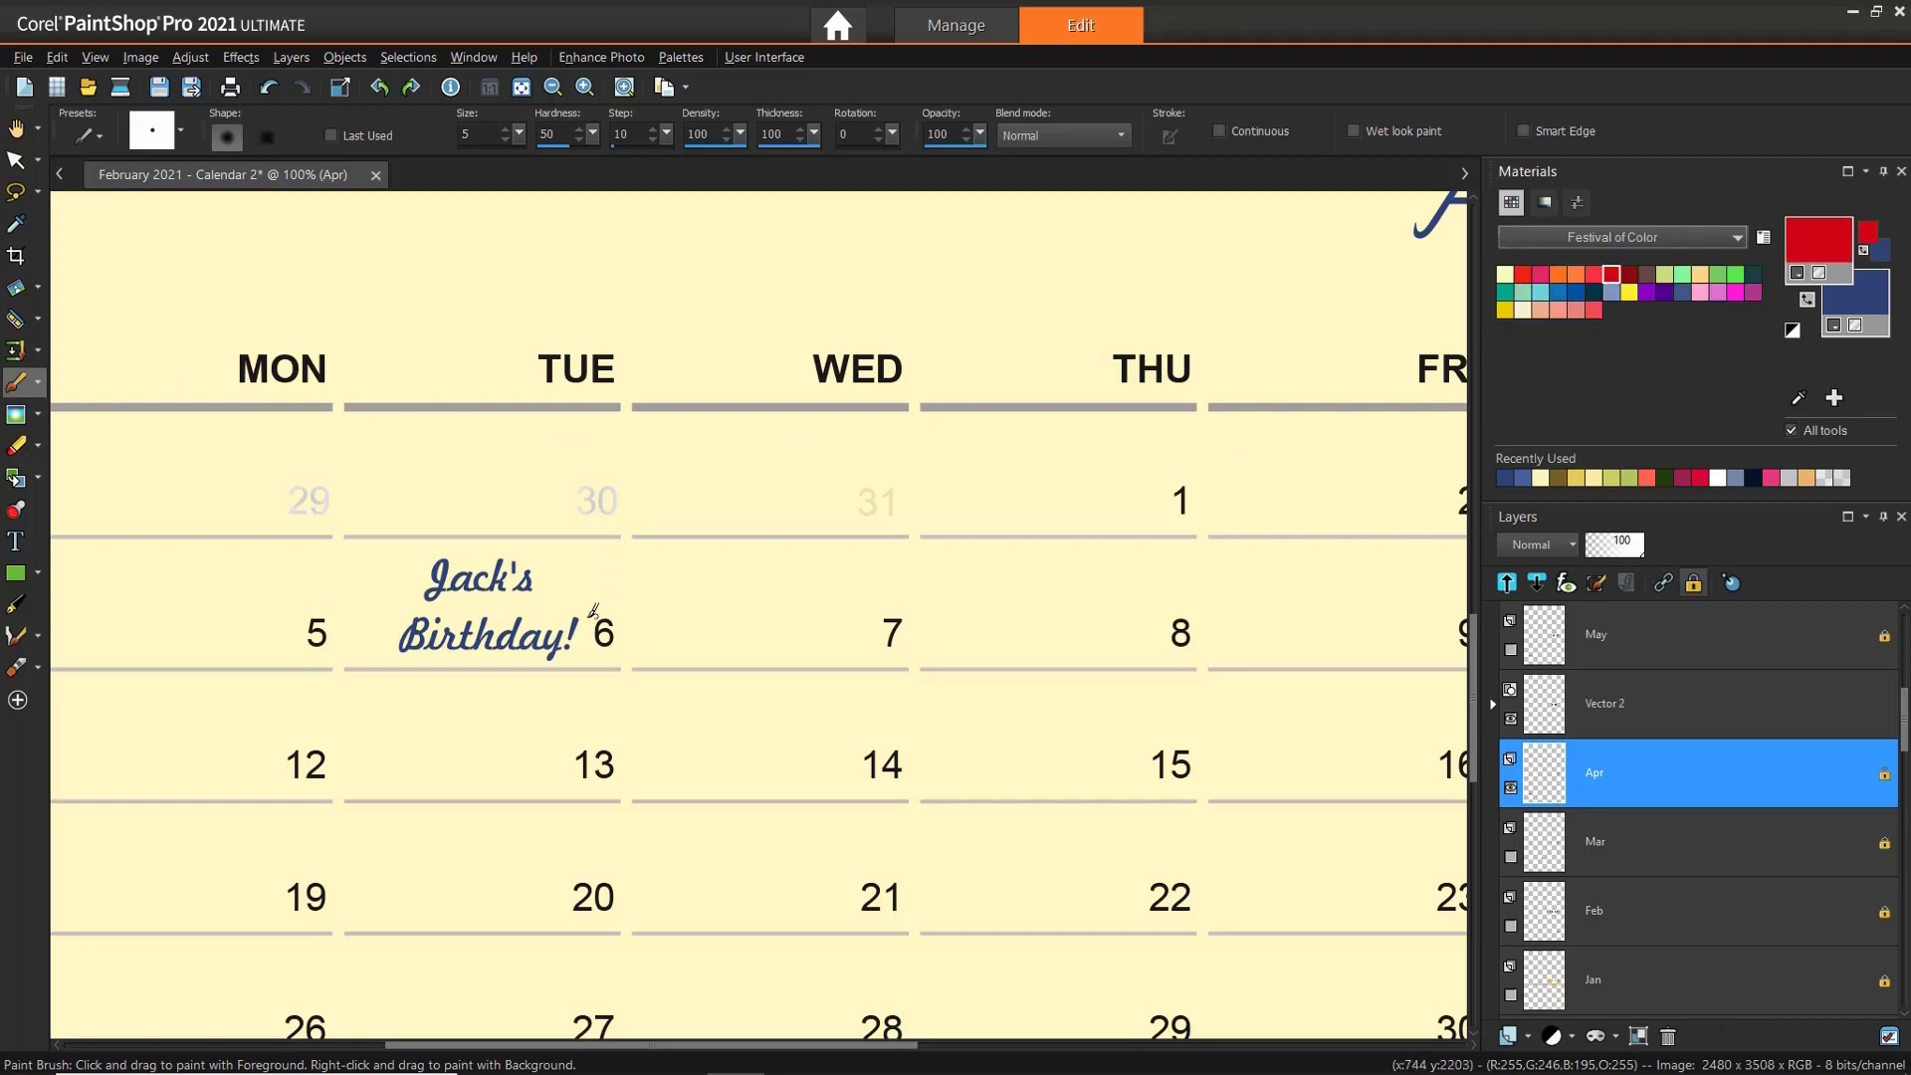
pyautogui.click(607, 631)
pyautogui.click(1179, 766)
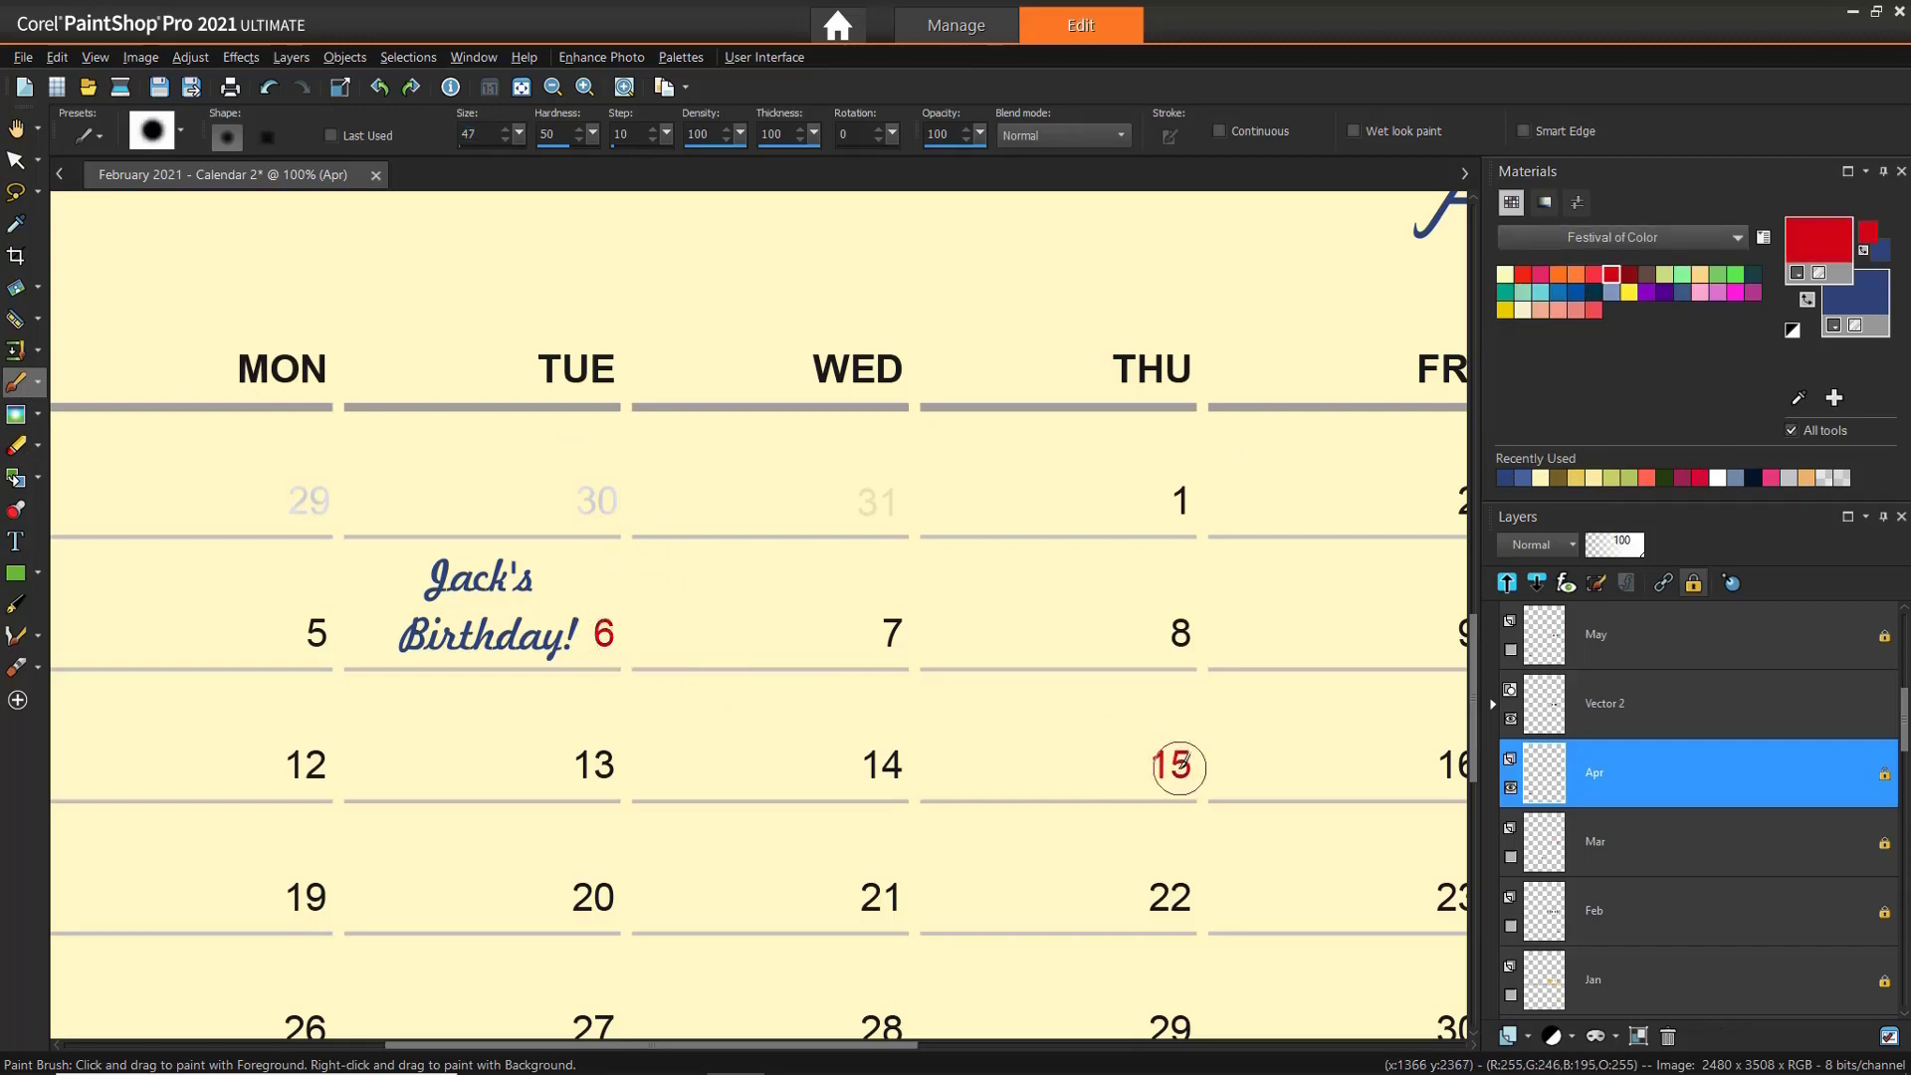
pyautogui.click(594, 894)
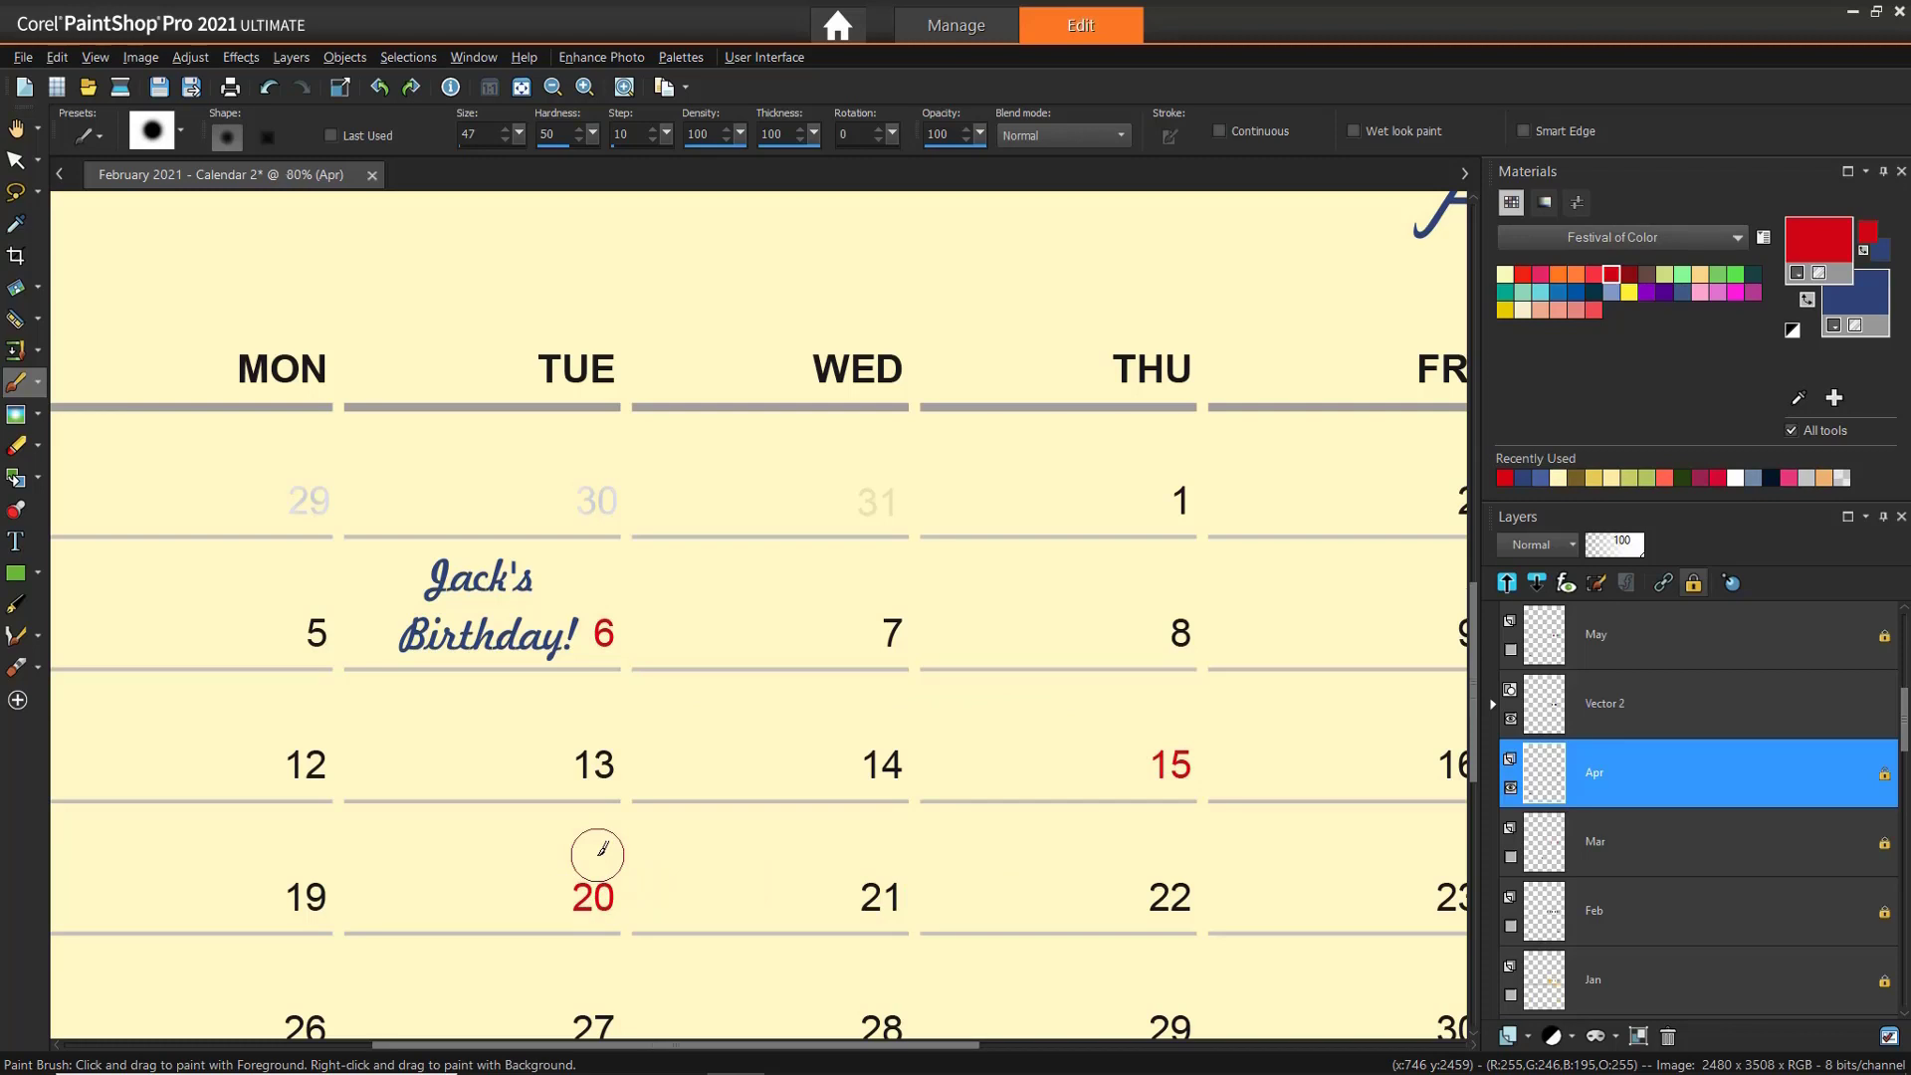
pyautogui.scroll(-3, 602, 851)
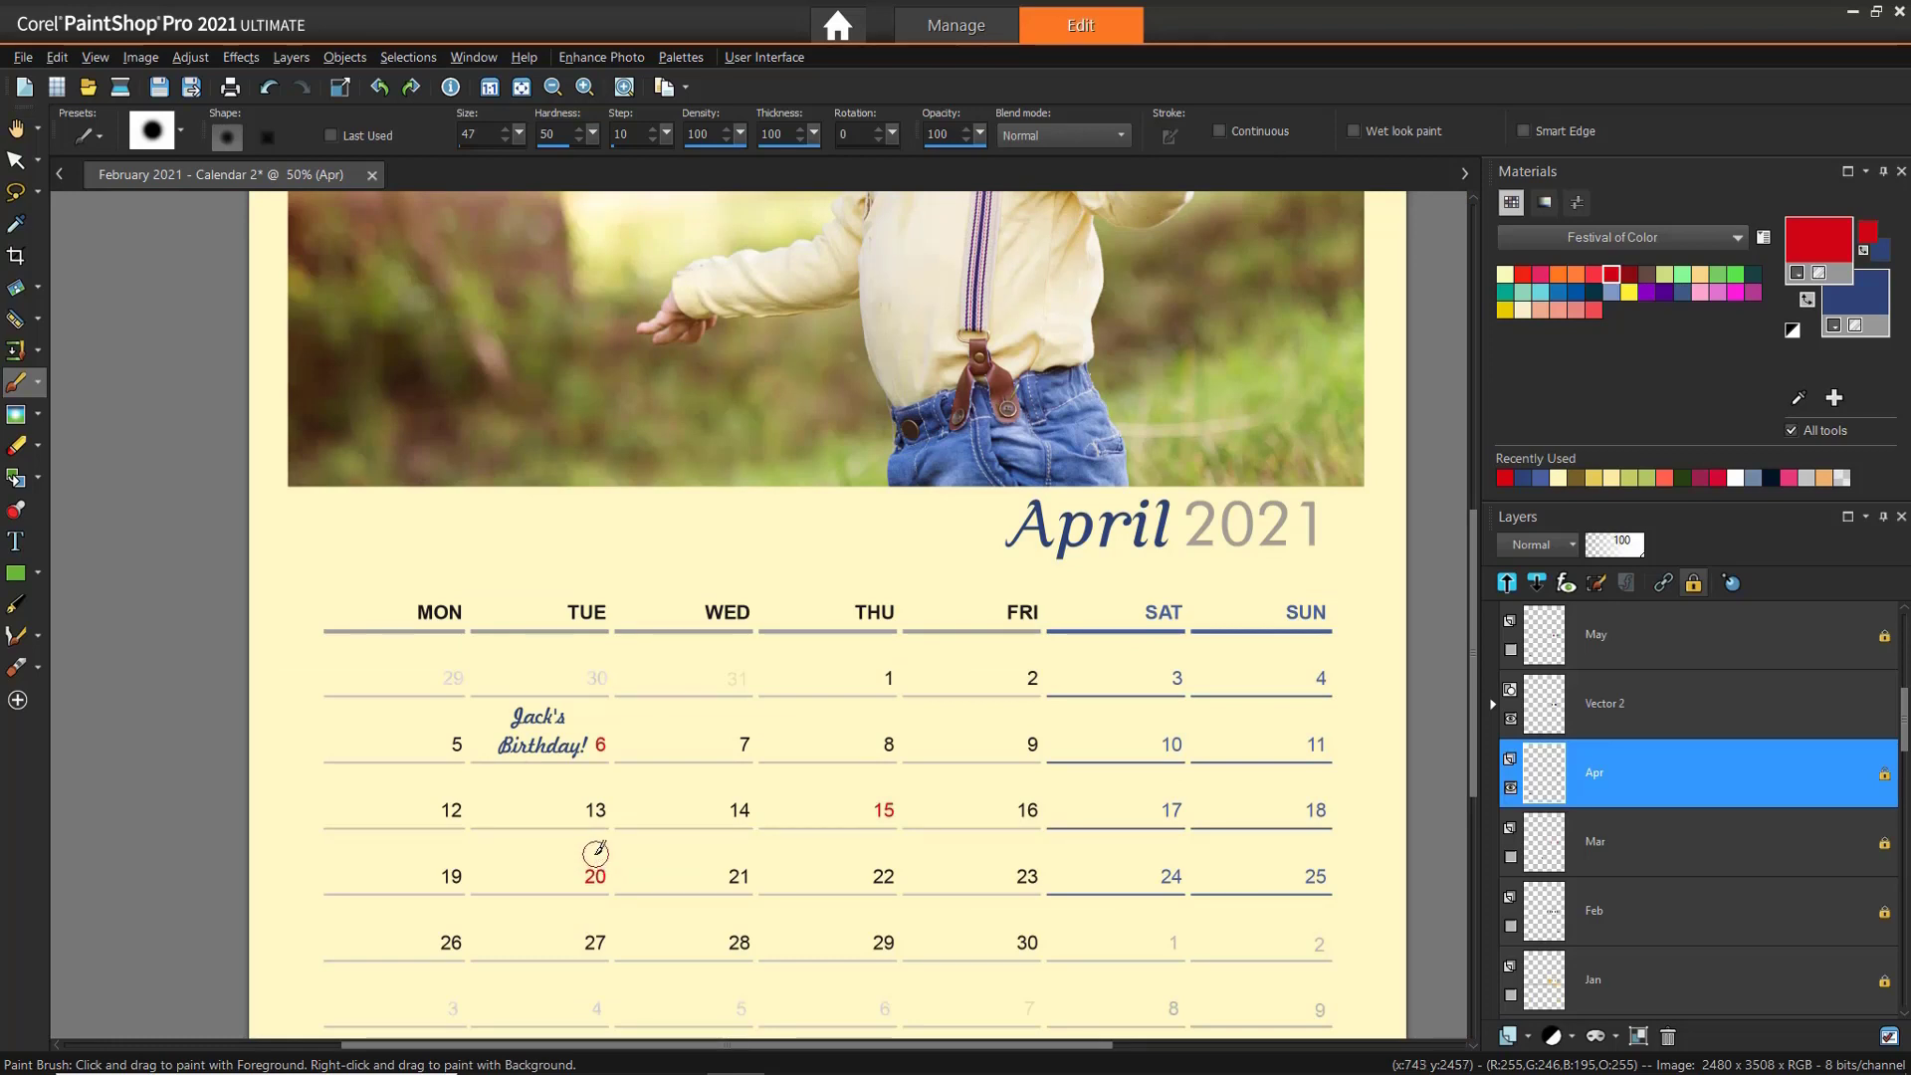
pyautogui.scroll(-1, 590, 850)
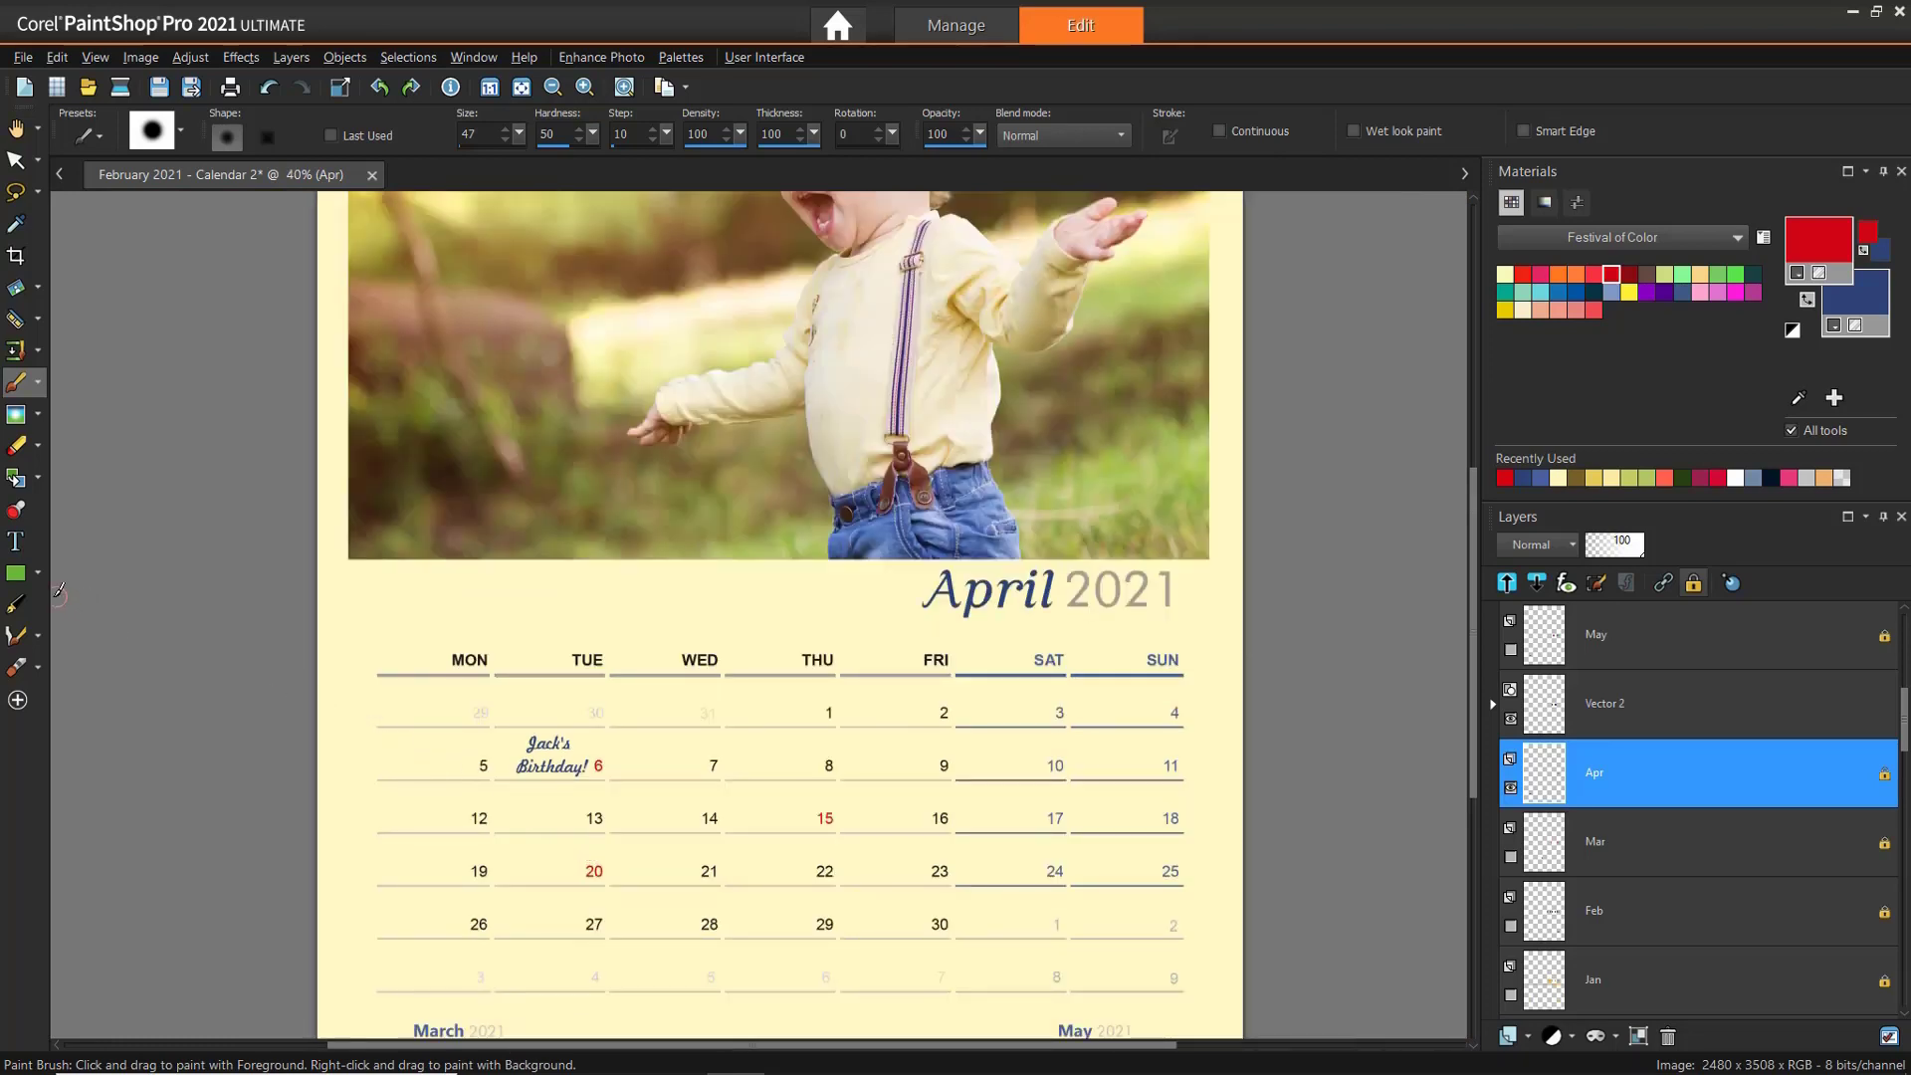
# Step: Draw a white-filled vector rectangle over April's main calendar grid
pyautogui.click(18, 574)
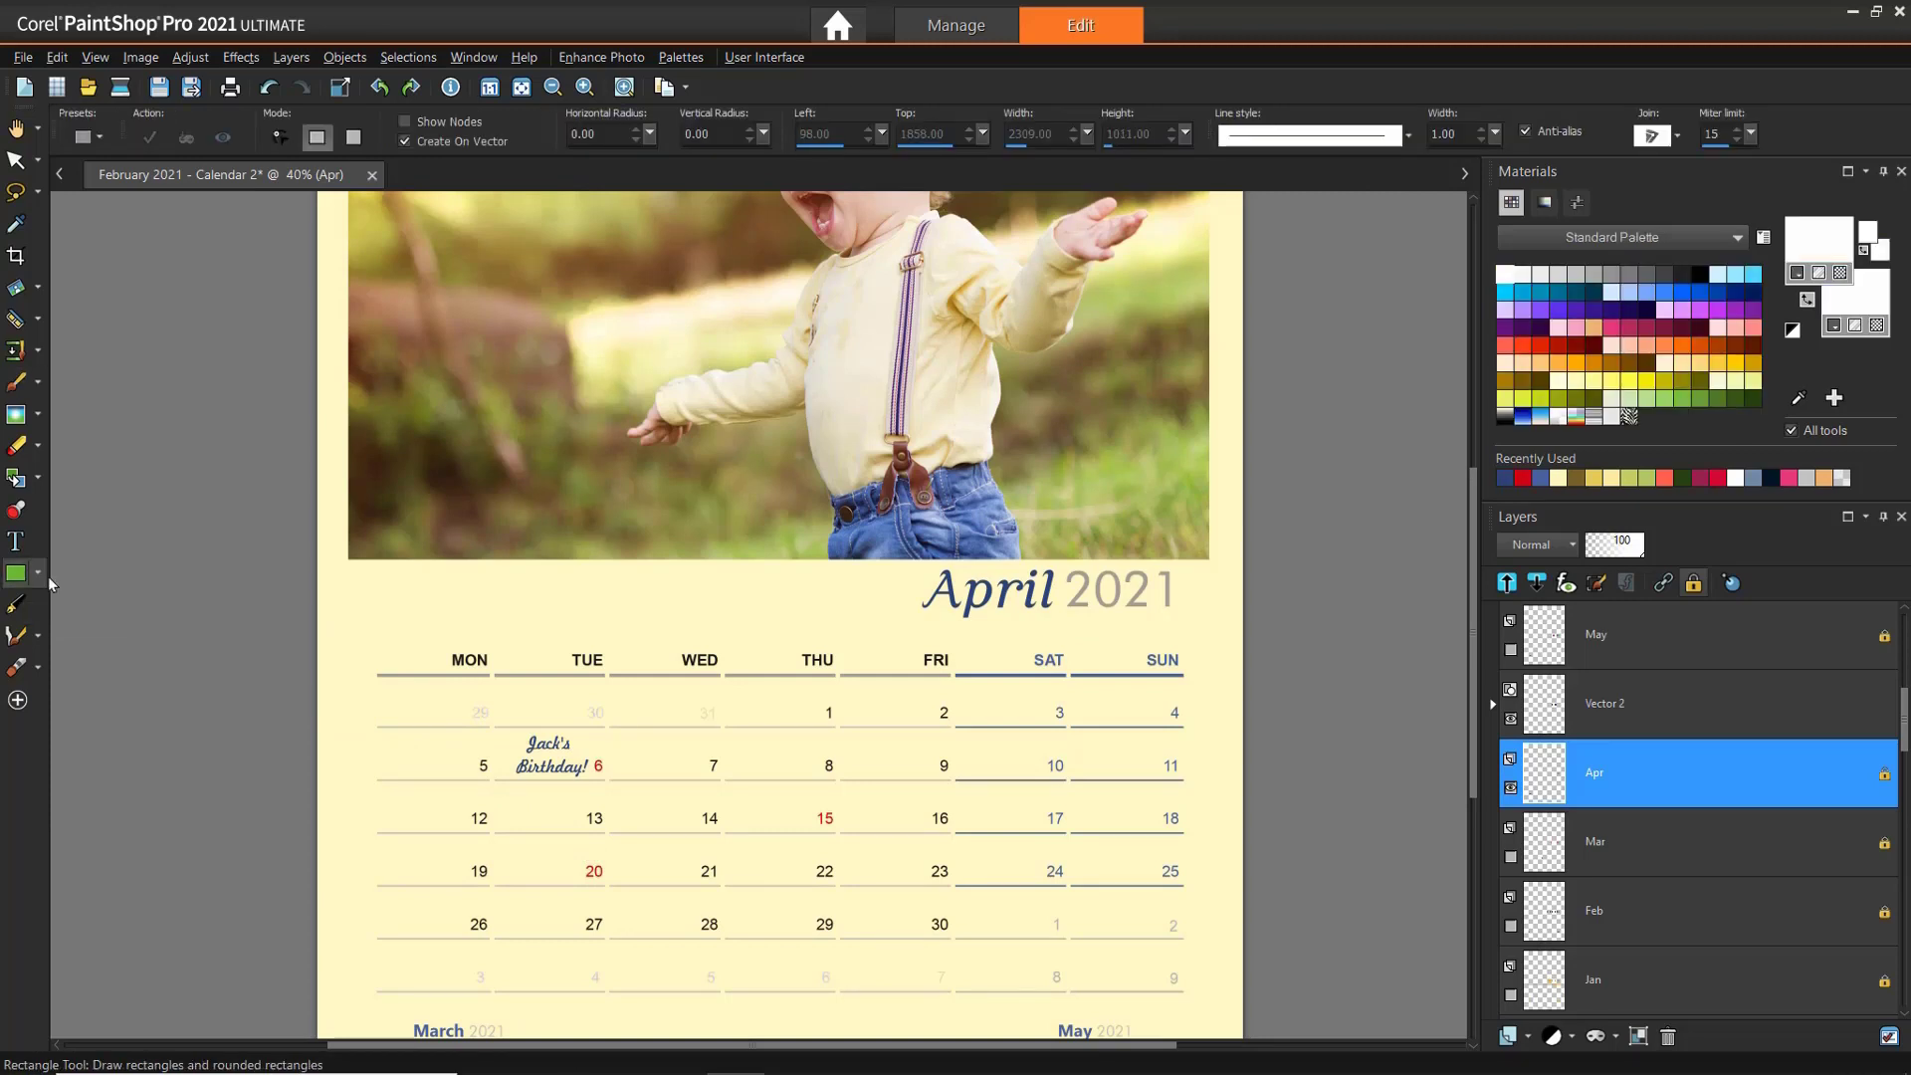
pyautogui.moveTo(358, 606); pyautogui.dragTo(1222, 1019)
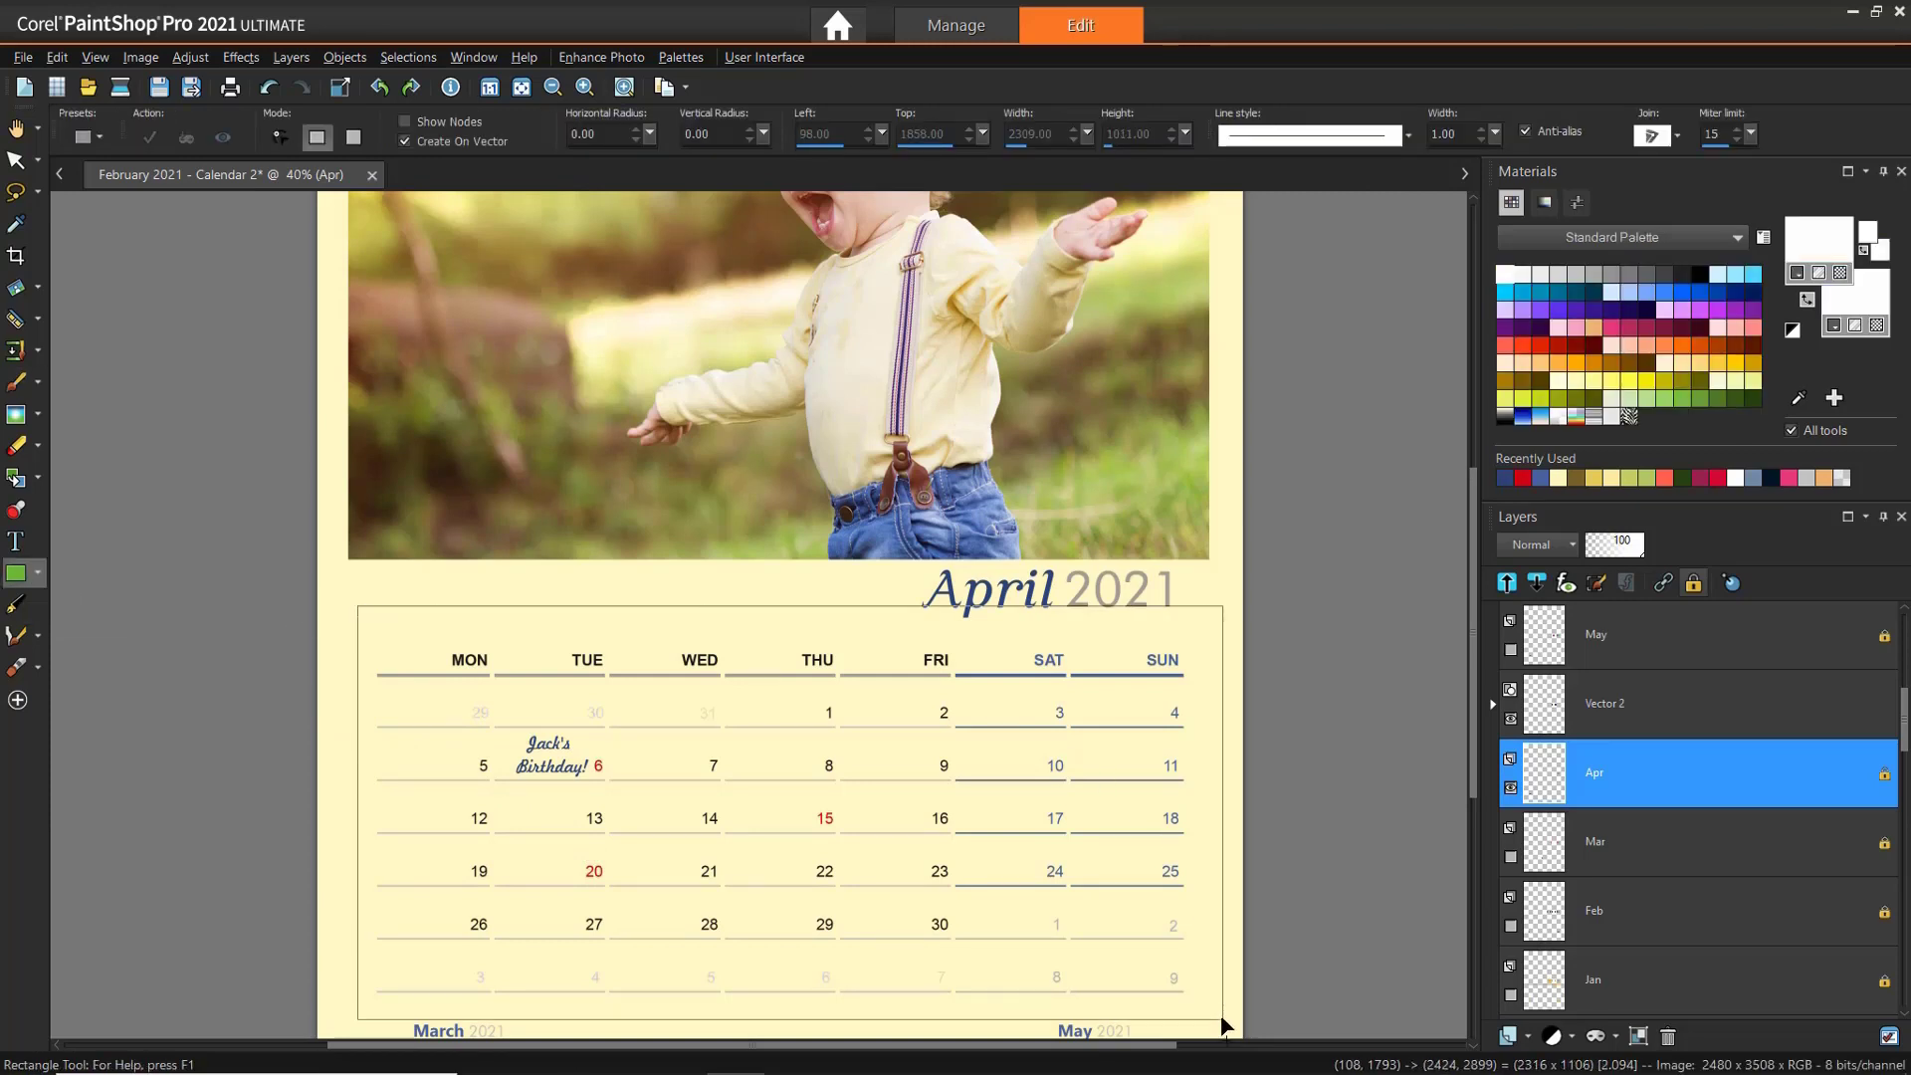
pyautogui.scroll(1, 1698, 826)
# Step: Place the rectangle's layer directly above the Your image group and extend the rectangle down behind the March and May mini calendars
pyautogui.moveTo(1698, 826); pyautogui.dragTo(1640, 907)
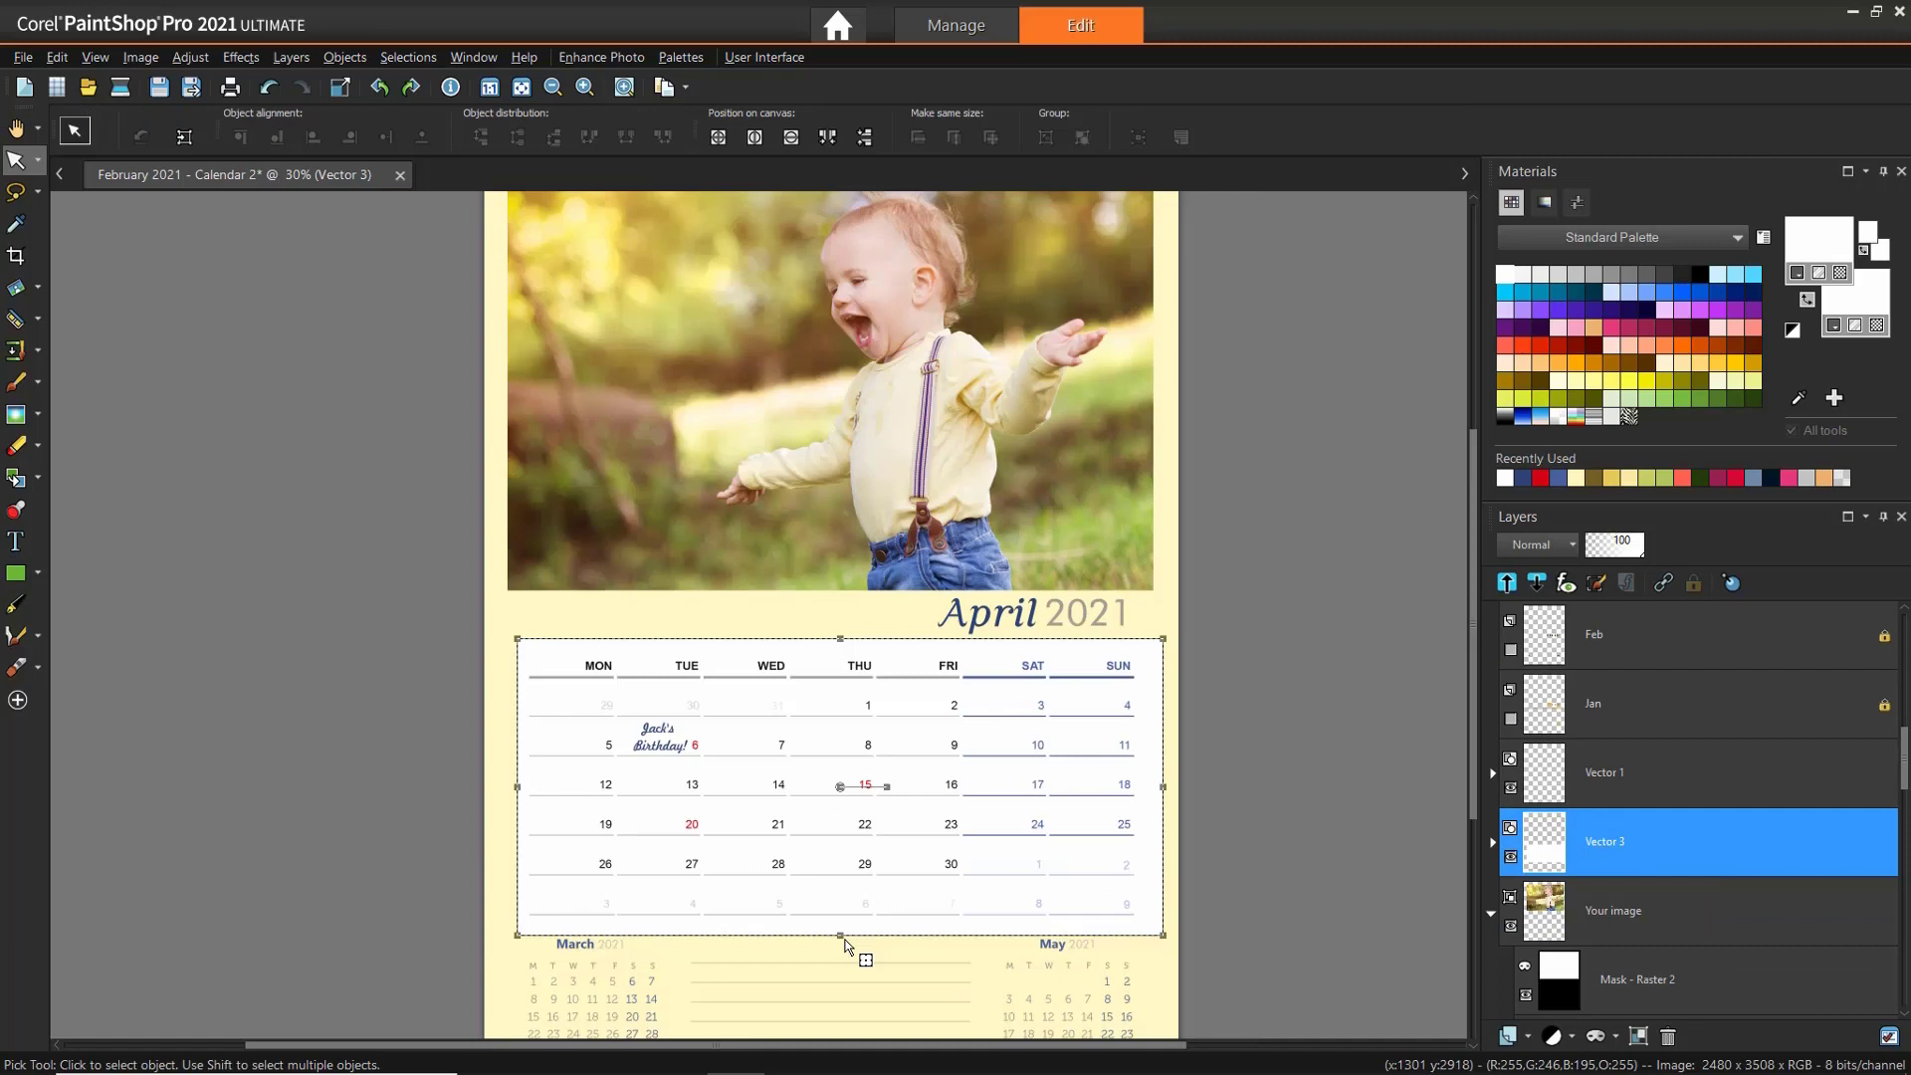
pyautogui.moveTo(841, 936); pyautogui.dragTo(825, 1019)
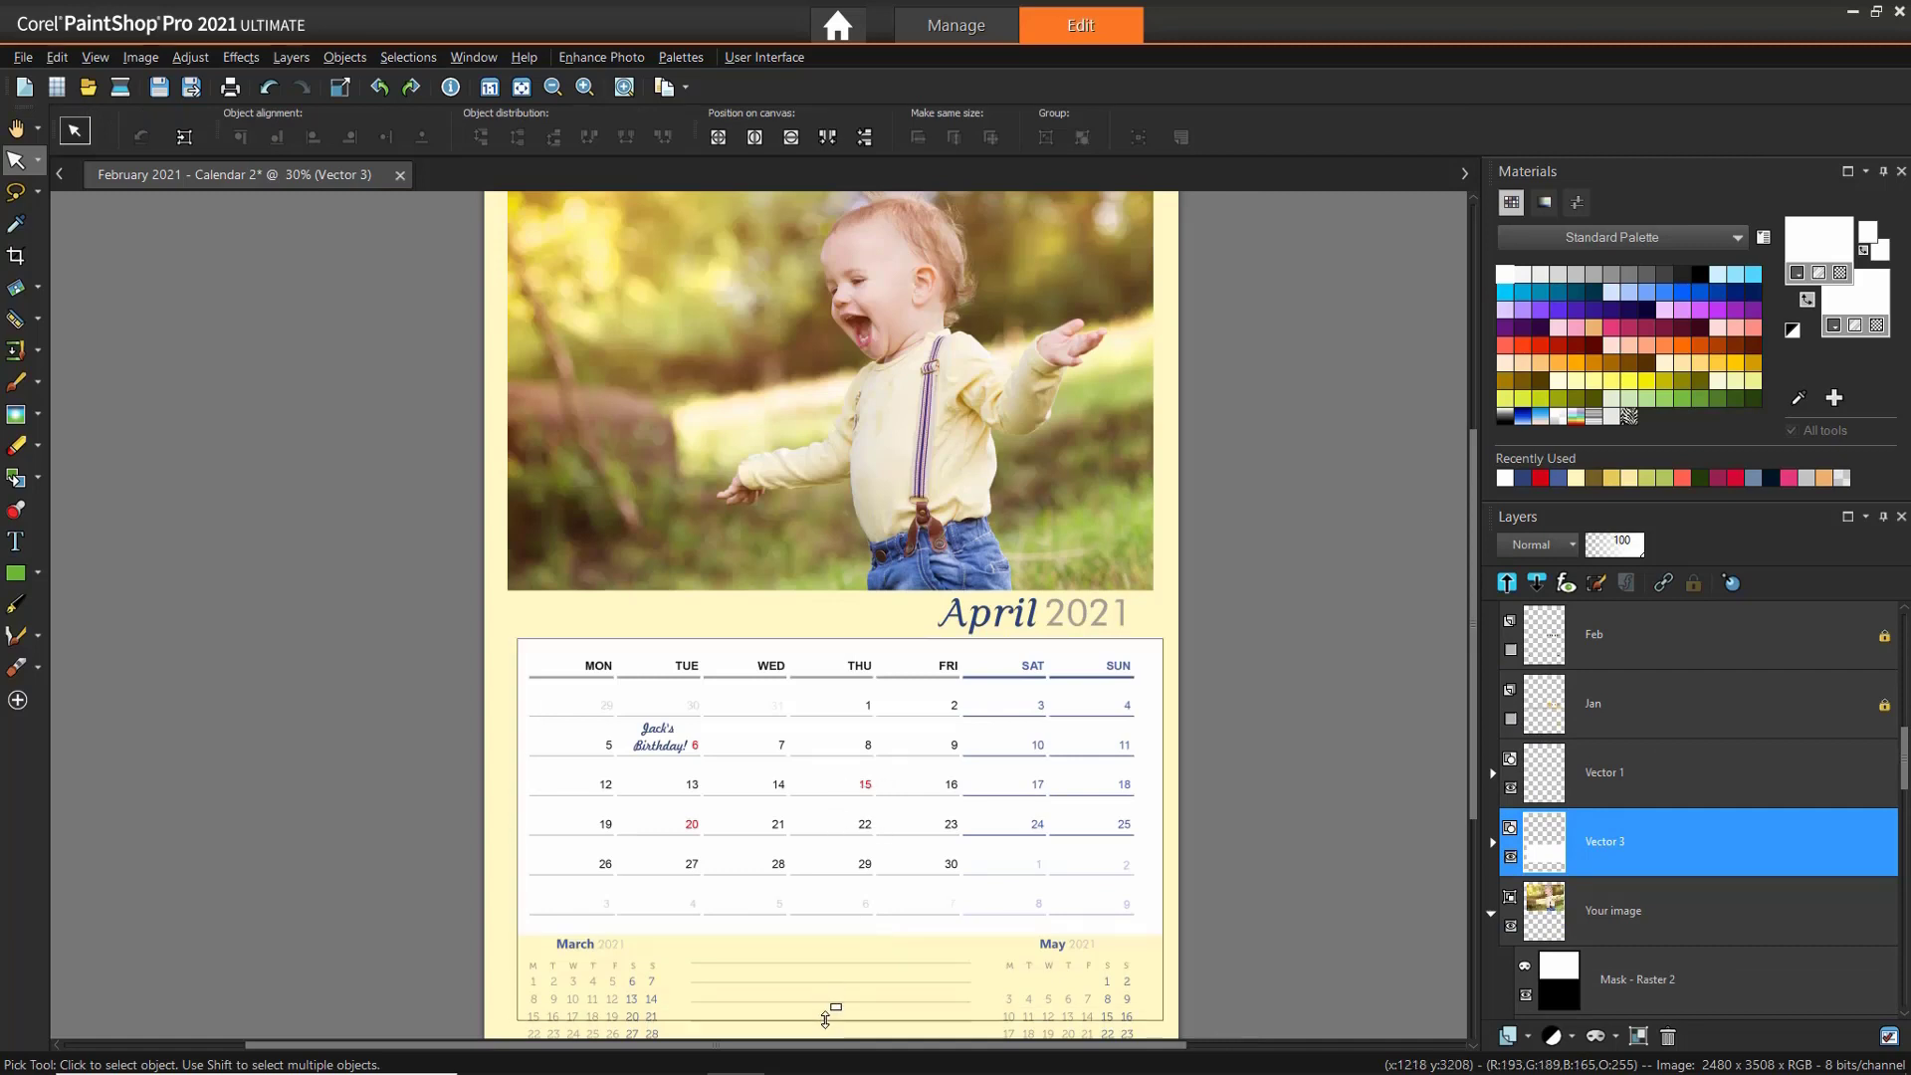
pyautogui.scroll(-1, 825, 1019)
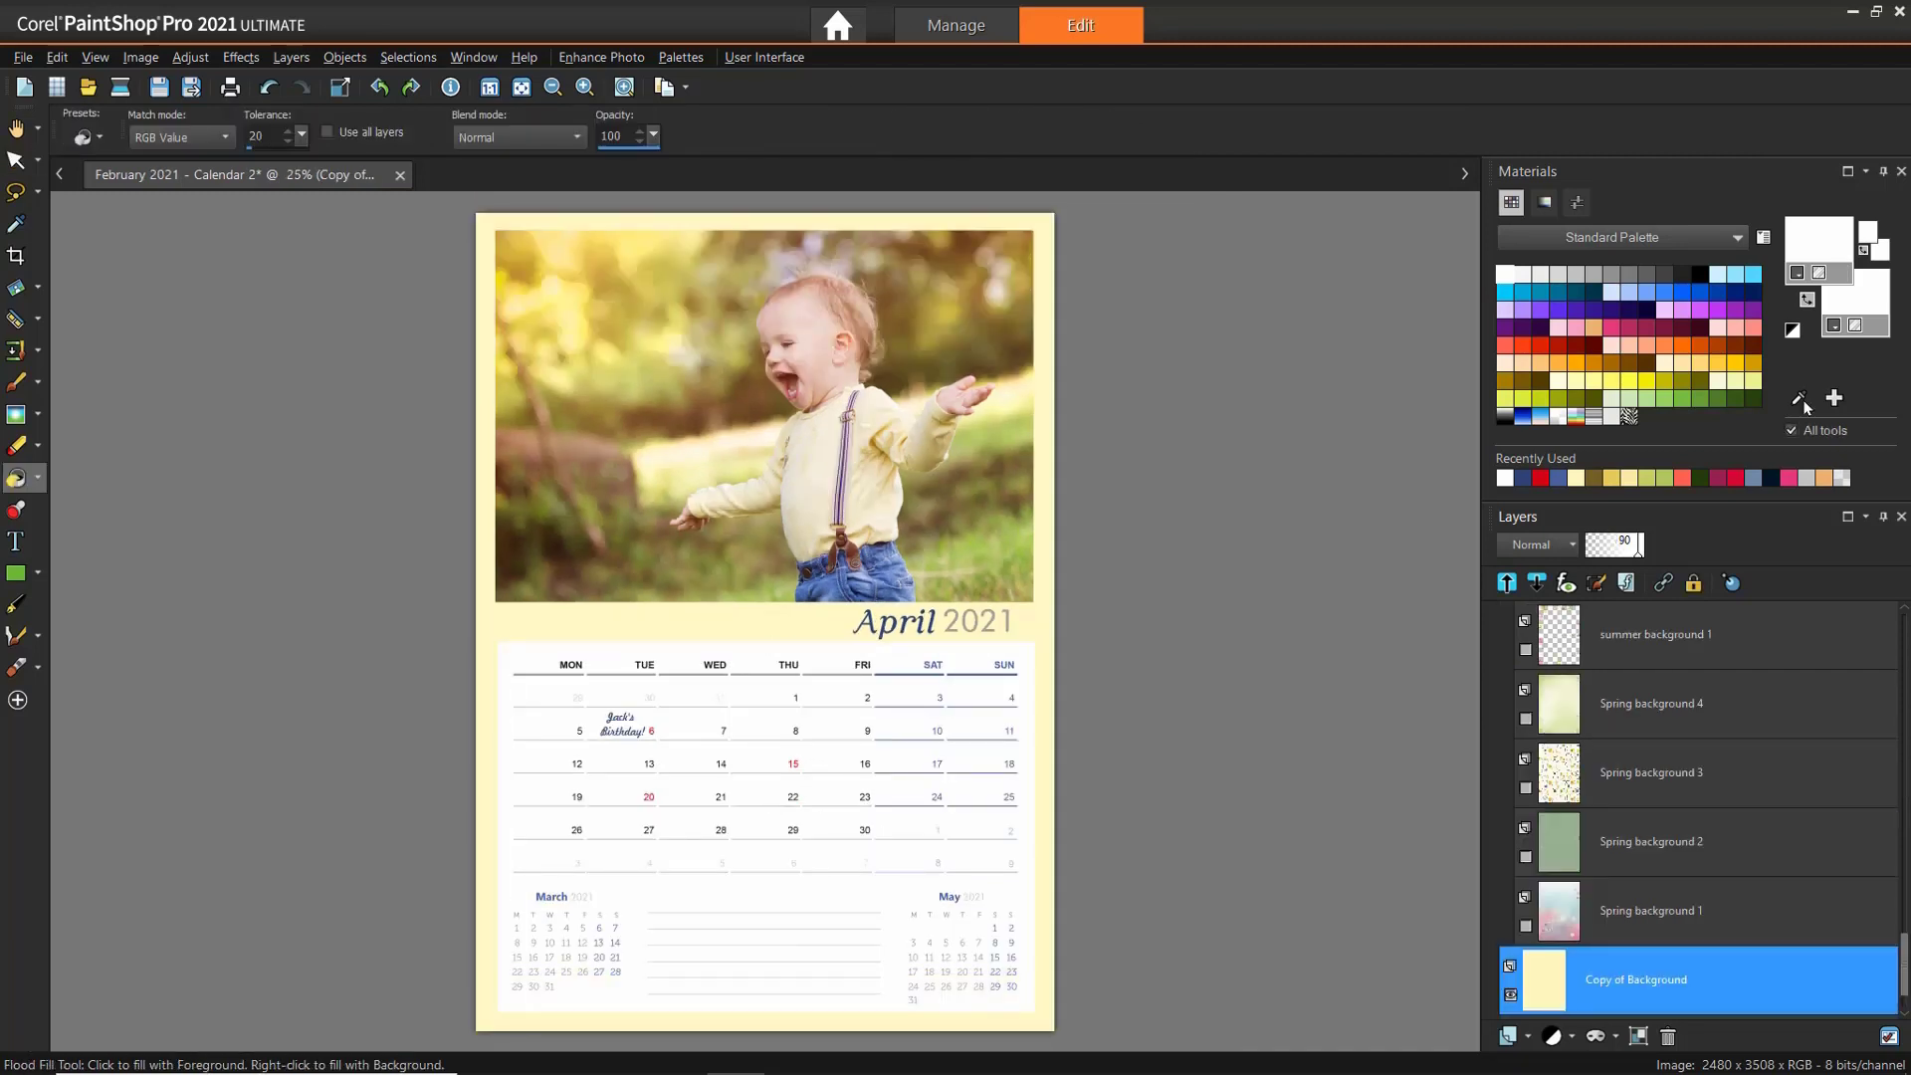